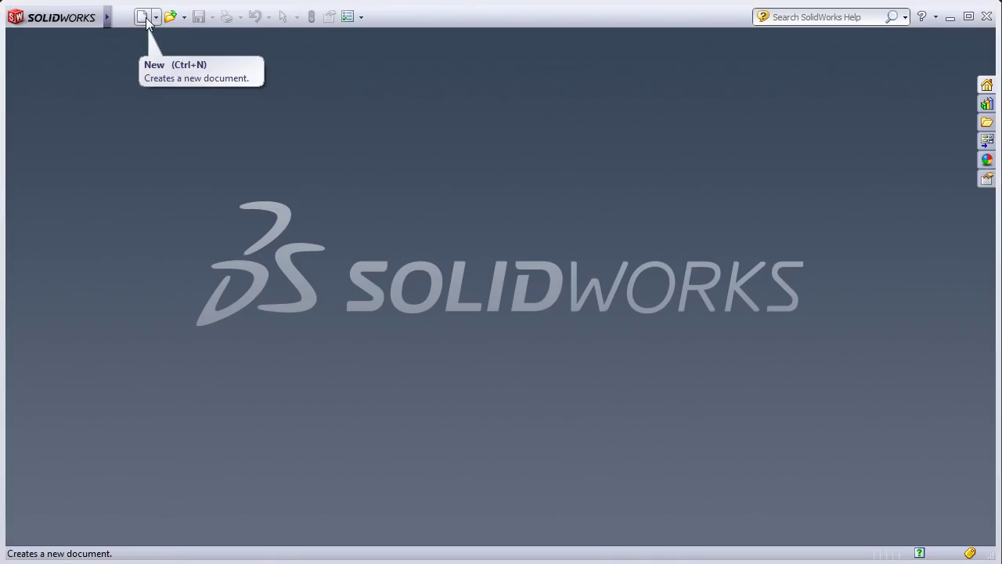
# Create a new part document and start a sketch on its Top Plane
pyautogui.click(146, 18)
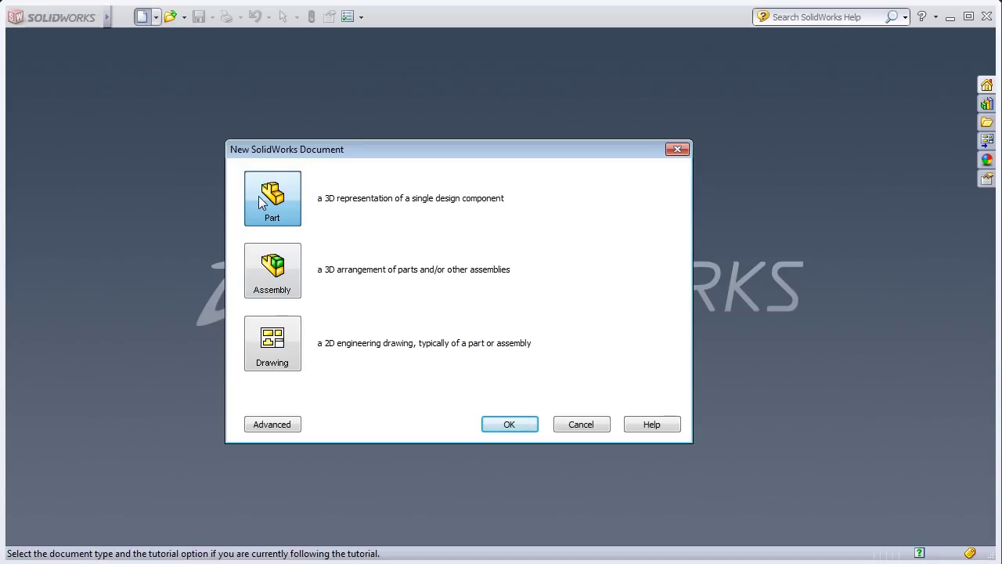
pyautogui.click(509, 425)
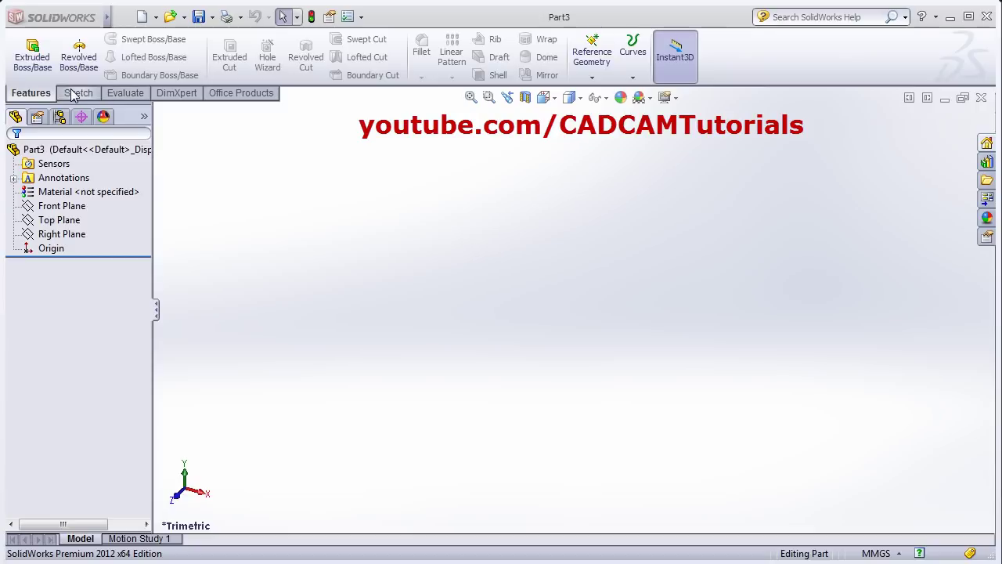
pyautogui.click(79, 93)
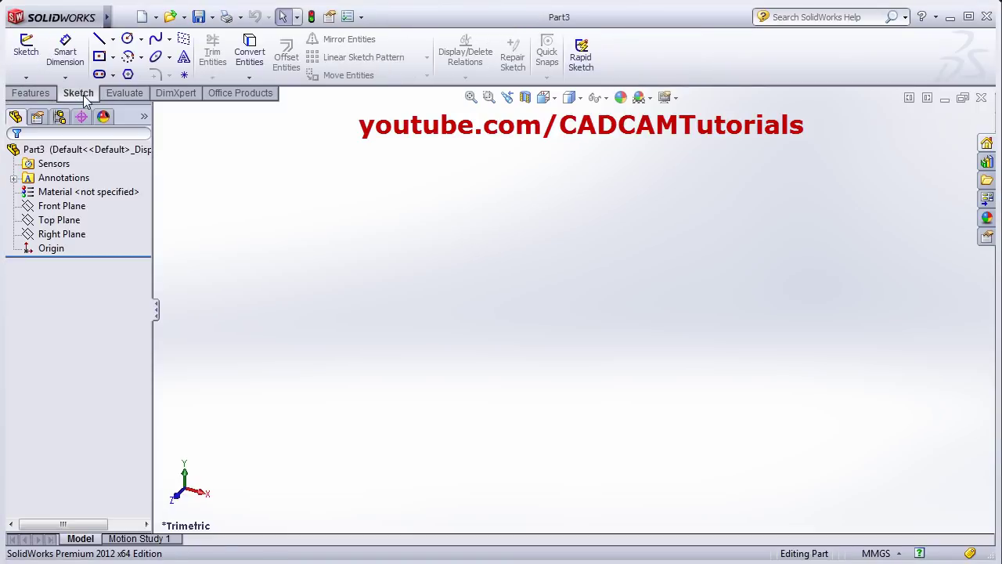
pyautogui.click(24, 51)
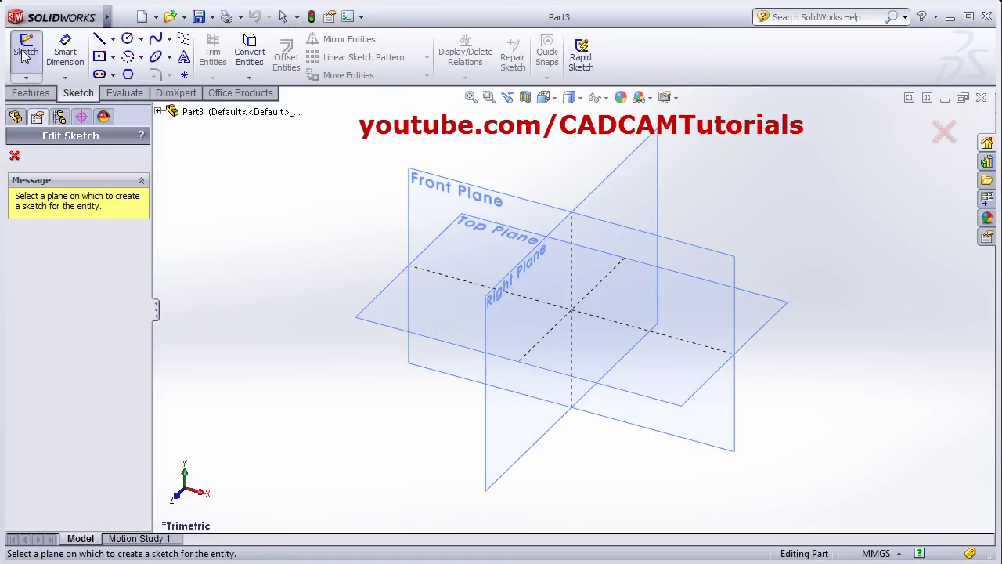
pyautogui.click(439, 342)
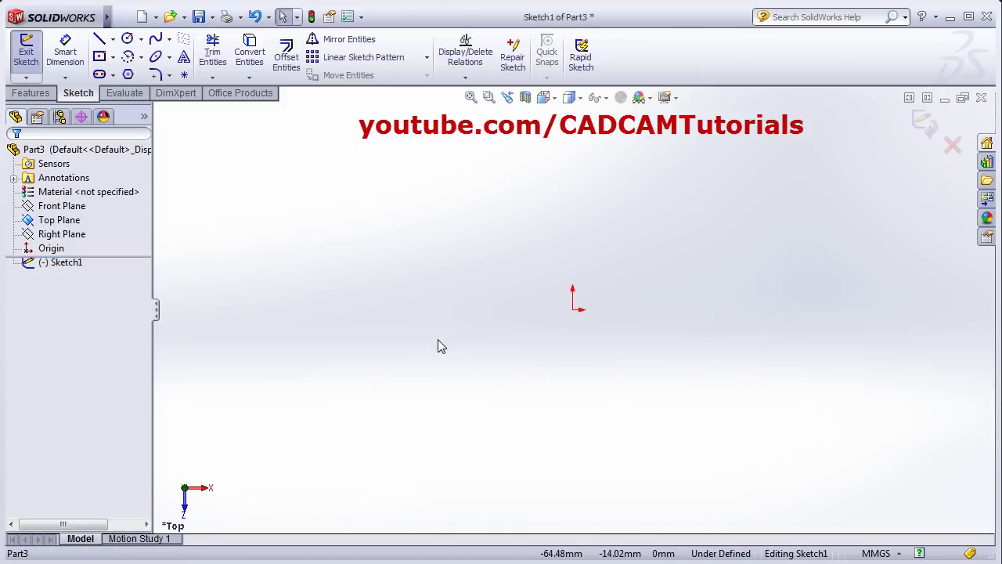
# Draw a horizontal line from the origin to the right and pan the view down-left
pyautogui.click(99, 43)
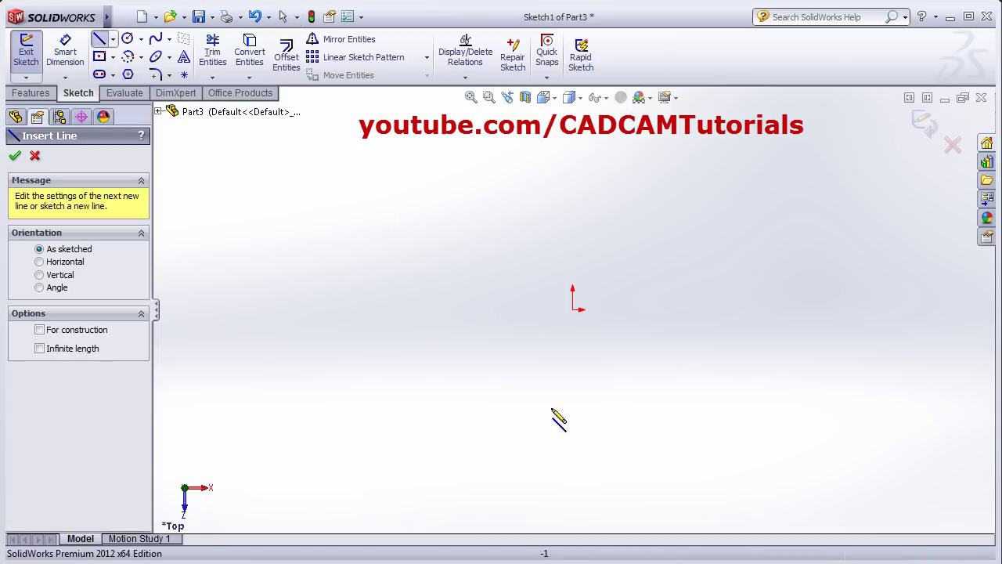
pyautogui.click(574, 311)
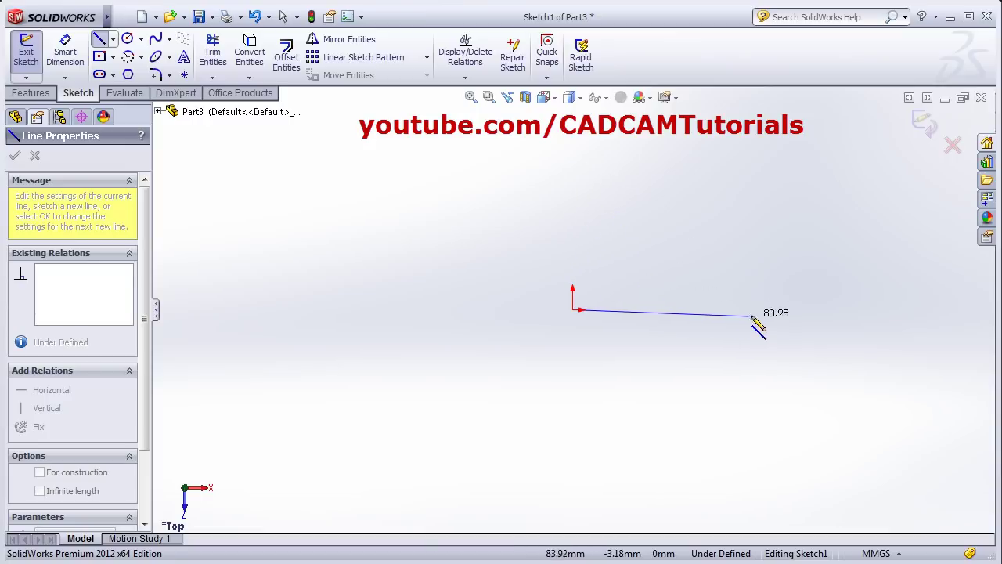
pyautogui.click(811, 310)
pyautogui.rightClick(718, 245)
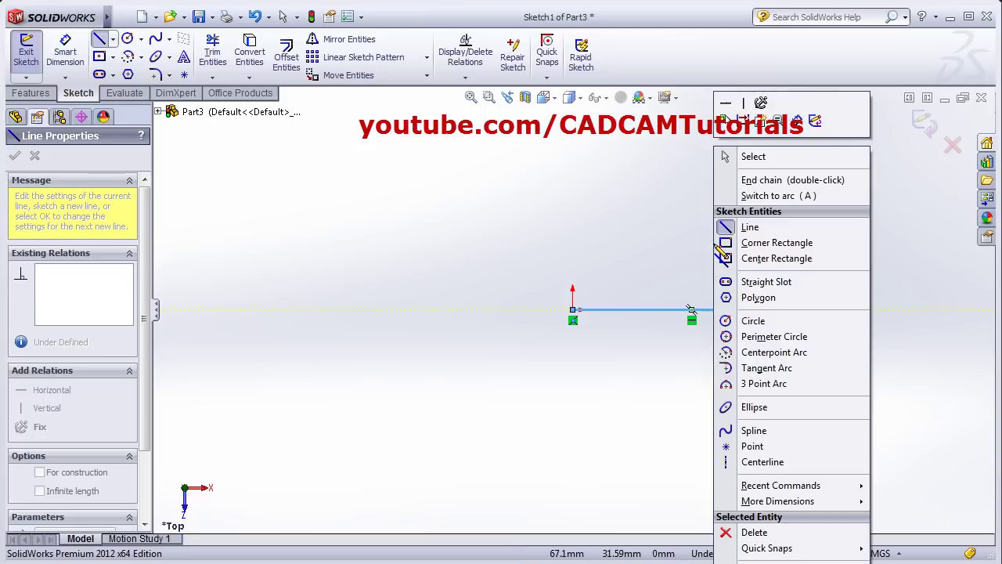
pyautogui.click(750, 161)
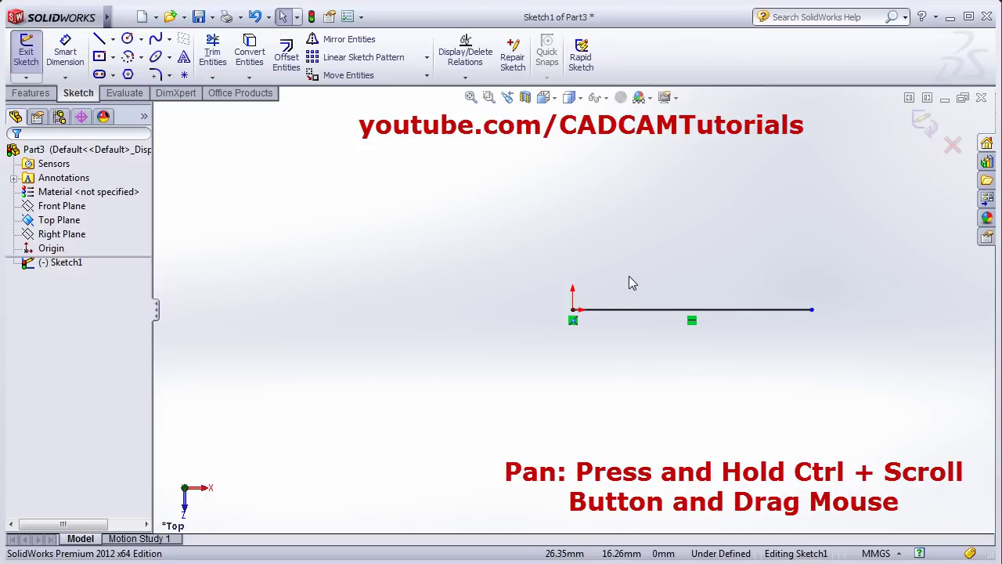
pyautogui.moveTo(638, 290)
pyautogui.keyDown('ctrl'); pyautogui.mouseDown(button='middle')
pyautogui.moveTo(459, 354)
pyautogui.moveTo(415, 391)
pyautogui.mouseUp(button='middle'); pyautogui.keyUp('ctrl')
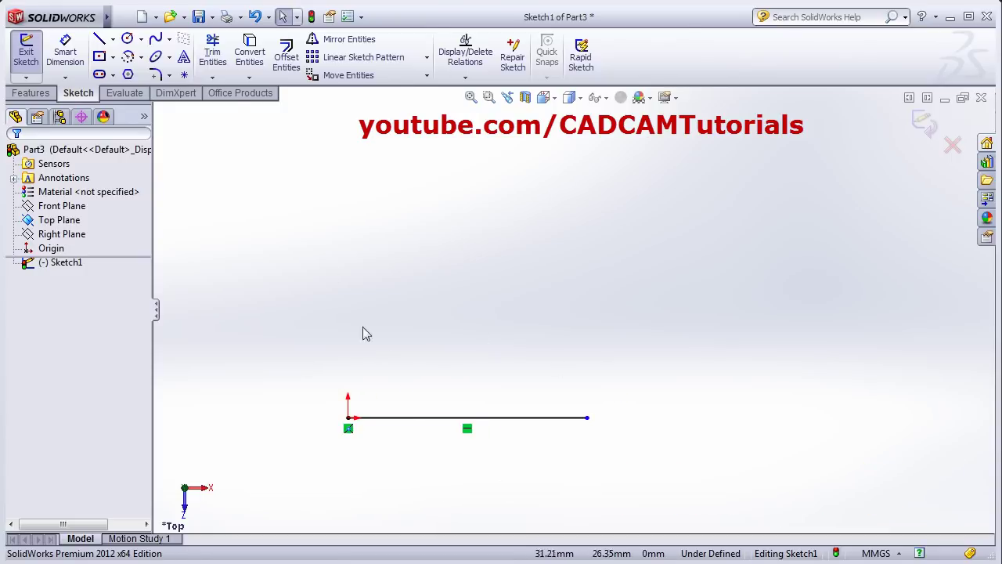
# Dimension the horizontal line to 120 mm, placing the dimension below it
pyautogui.click(74, 68)
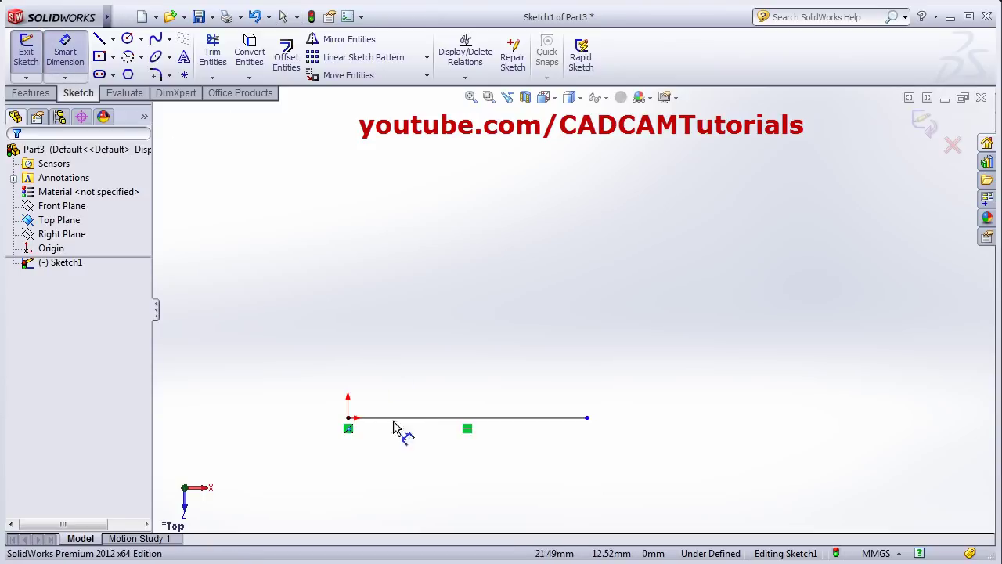
pyautogui.click(432, 418)
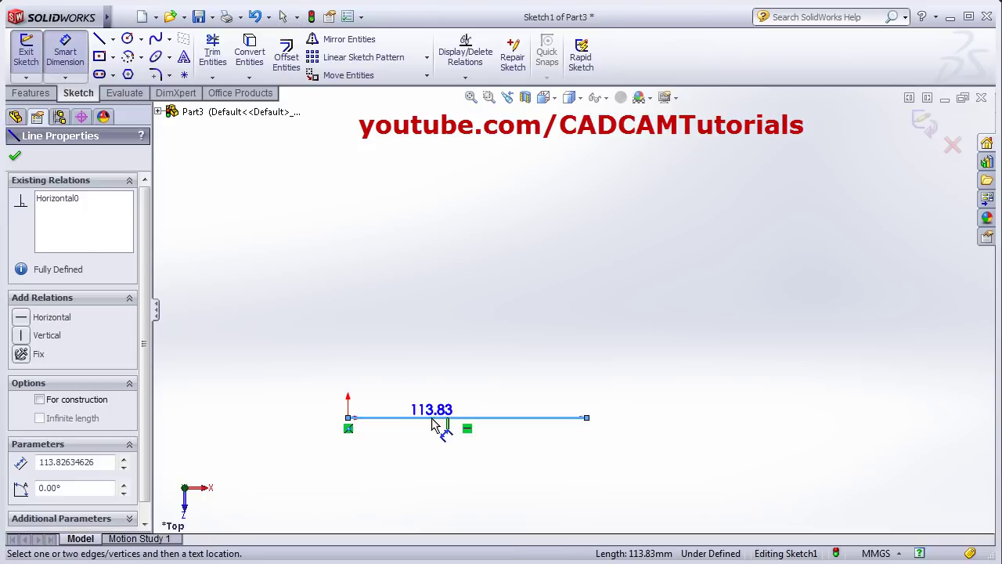
pyautogui.click(468, 472)
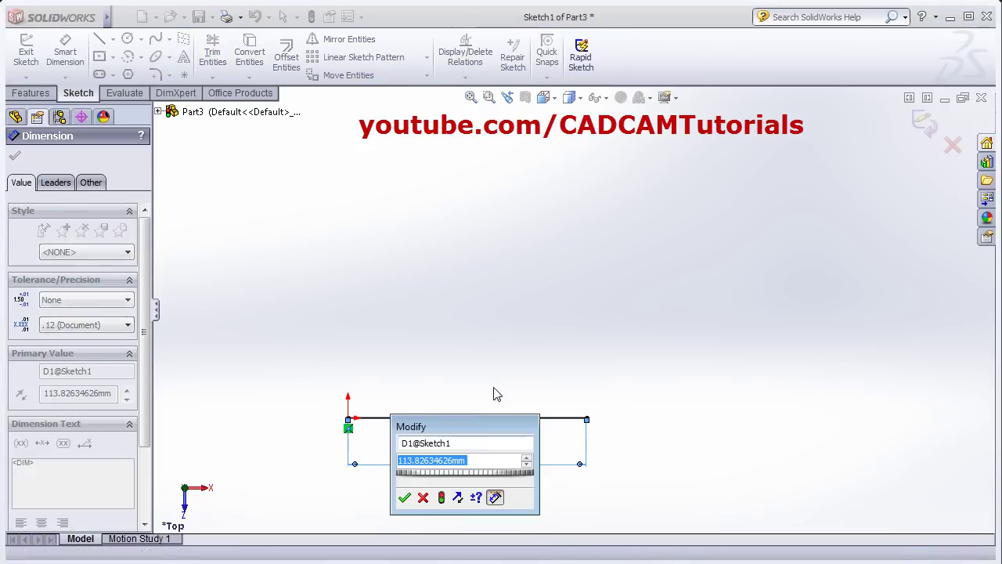
pyautogui.write('12')
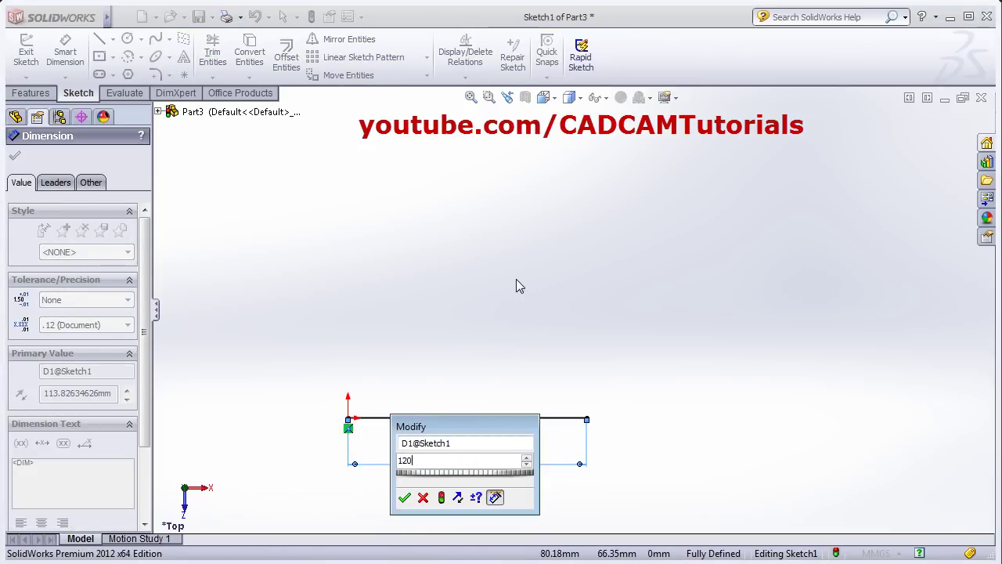
pyautogui.write('0')
pyautogui.press('Return')
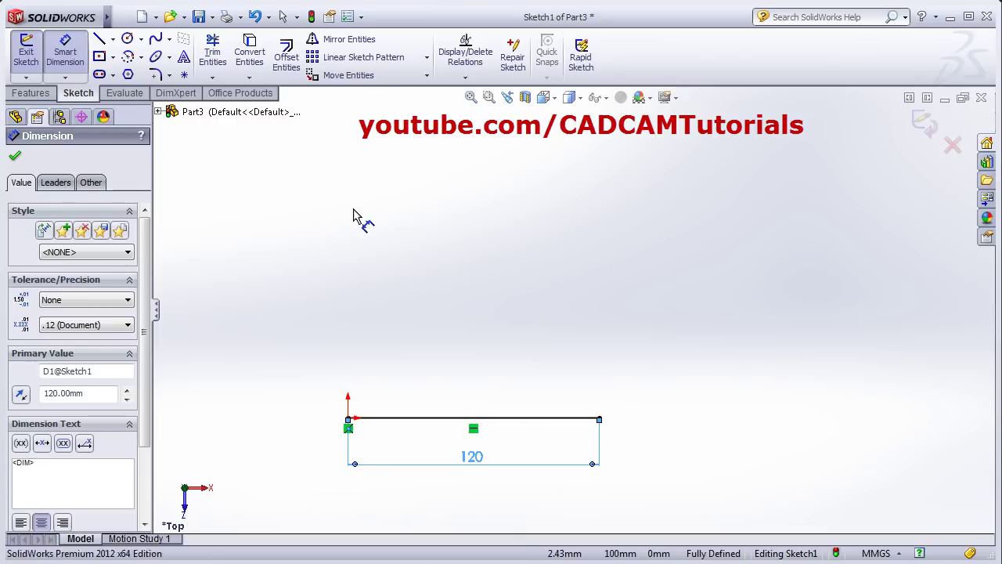
pyautogui.press('Escape')
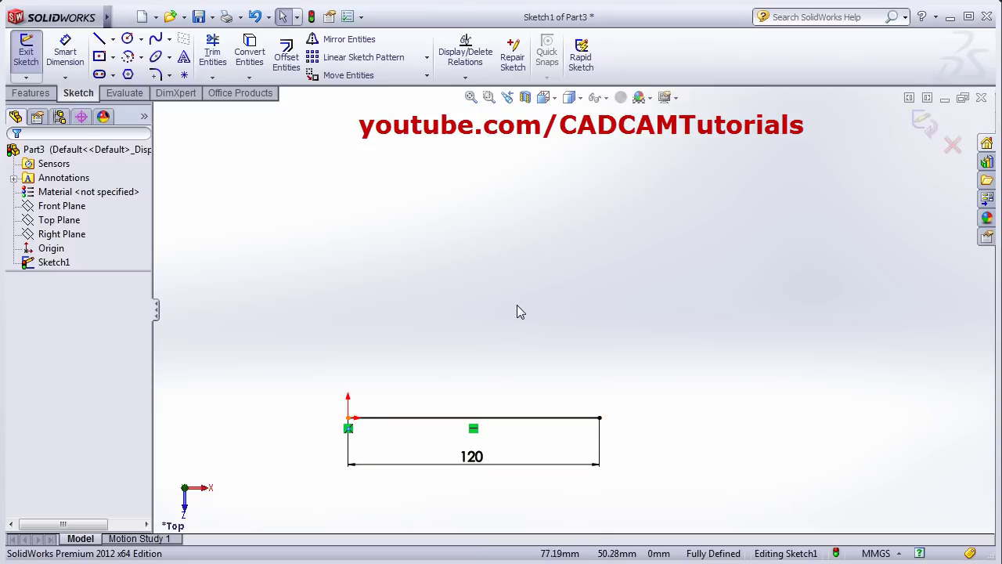
# Draw an inclined line rising up and to the right from the origin
pyautogui.click(99, 39)
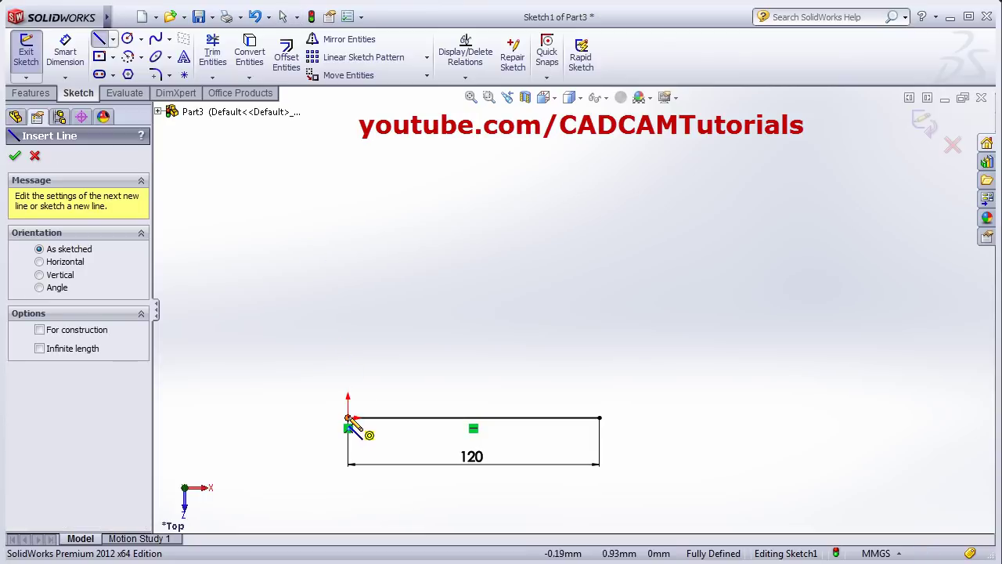
pyautogui.click(349, 418)
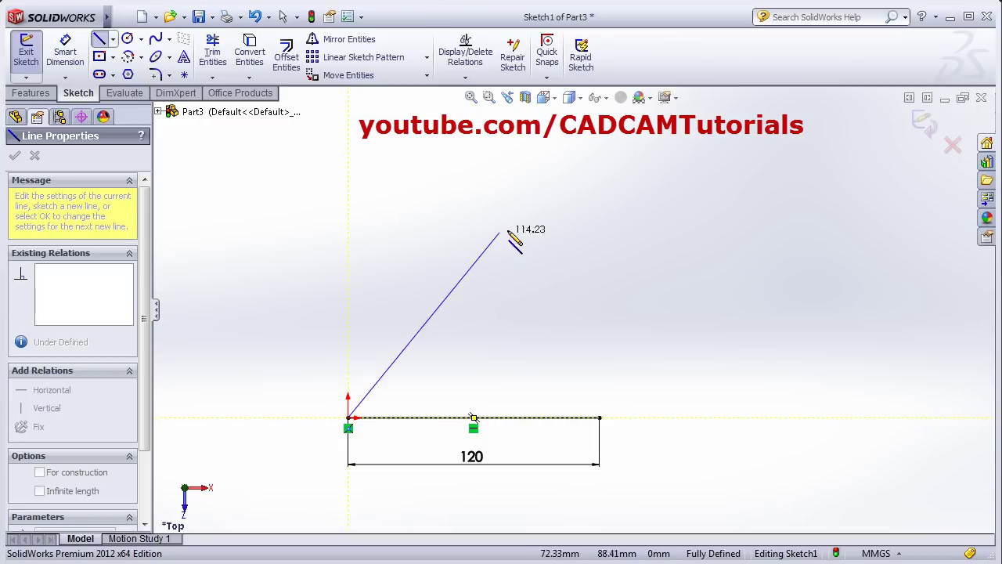
pyautogui.click(474, 224)
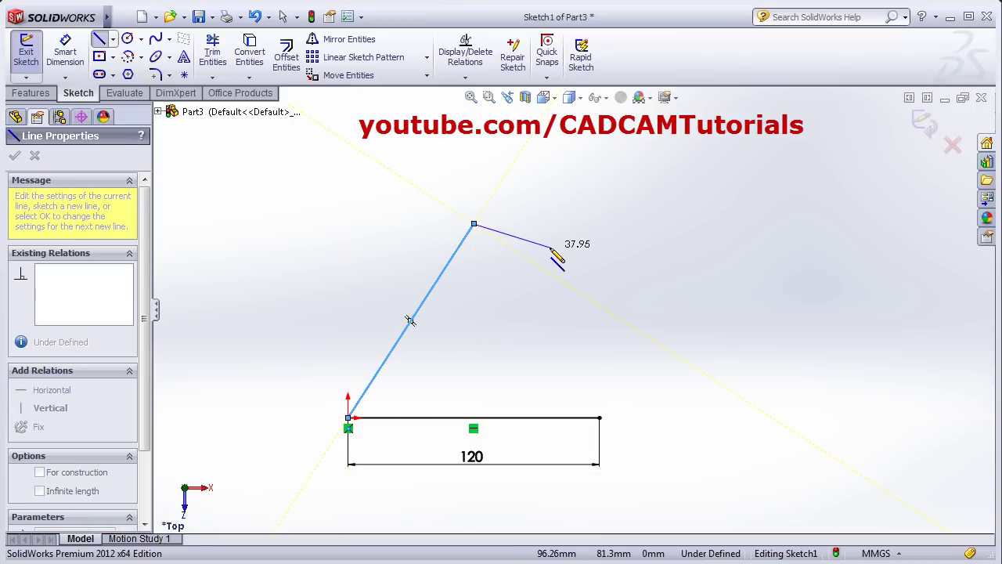
pyautogui.press('Escape')
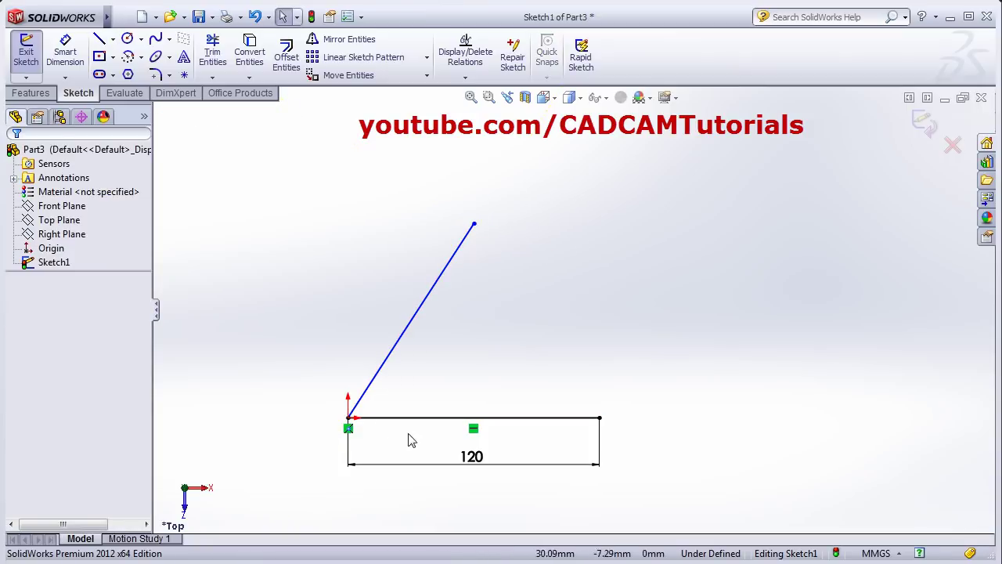
# Dimension the angle between the slanted line and the 120 mm base line as 60°
pyautogui.click(69, 56)
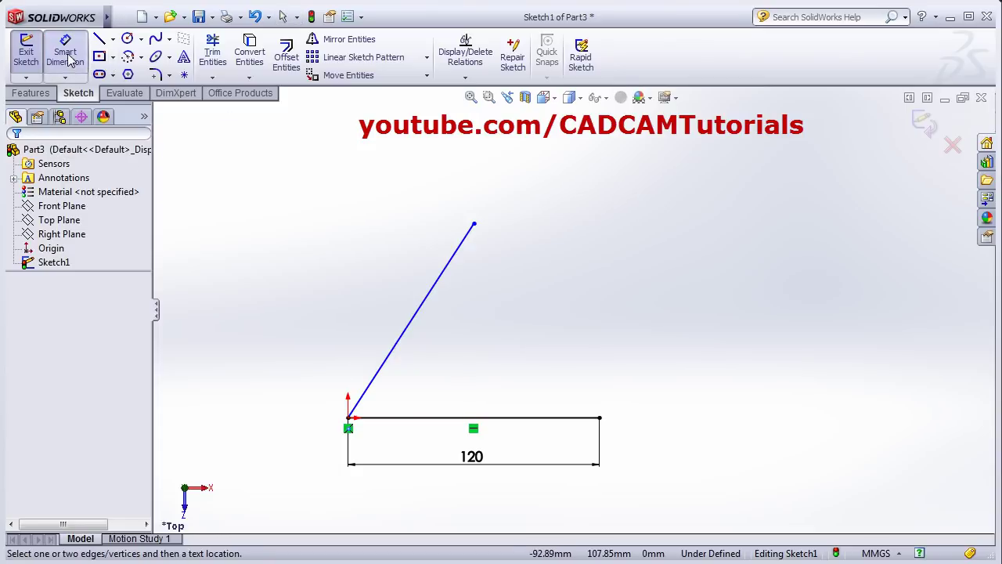
pyautogui.click(377, 380)
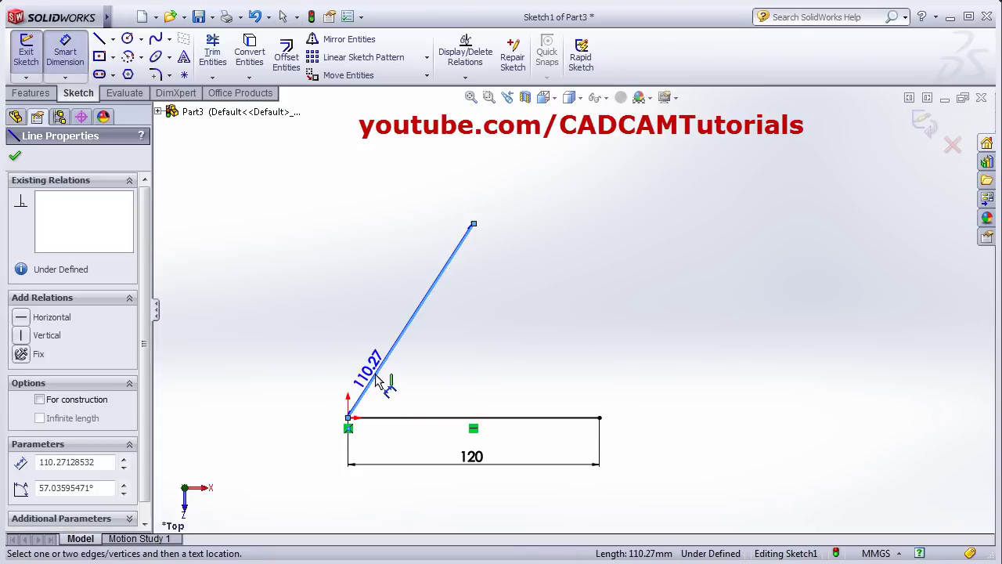
pyautogui.click(420, 419)
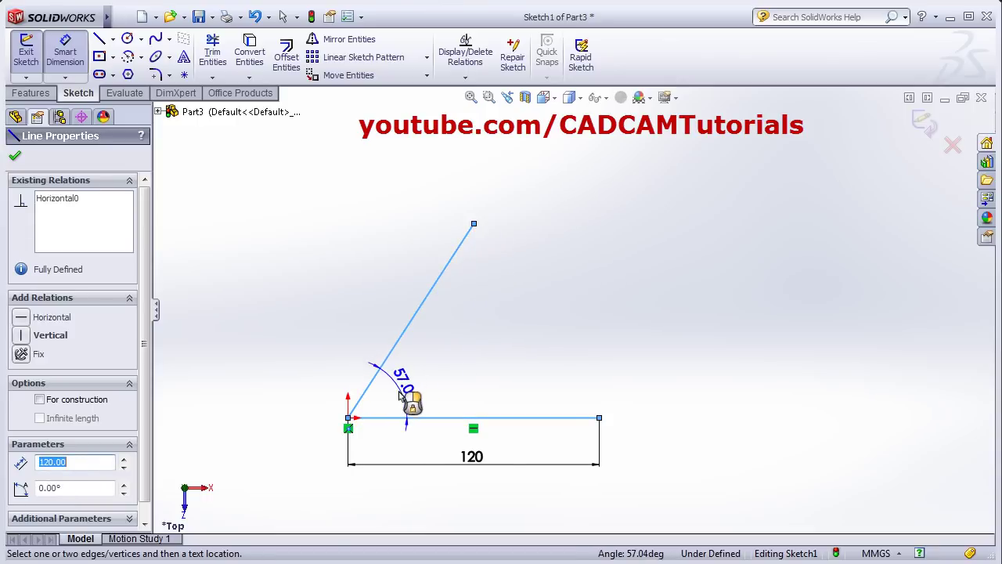
pyautogui.click(399, 398)
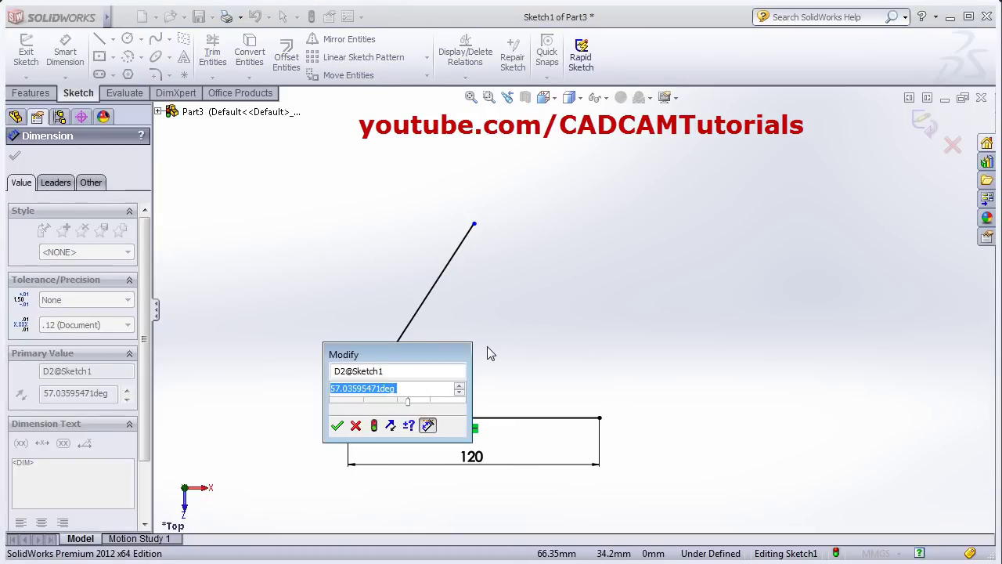
pyautogui.write('60')
pyautogui.press('Return')
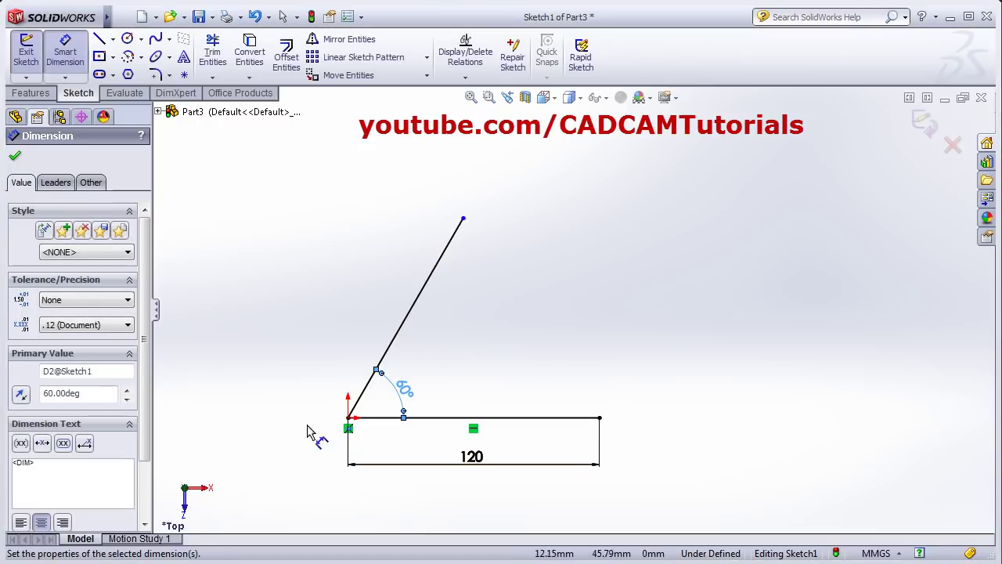
pyautogui.click(99, 39)
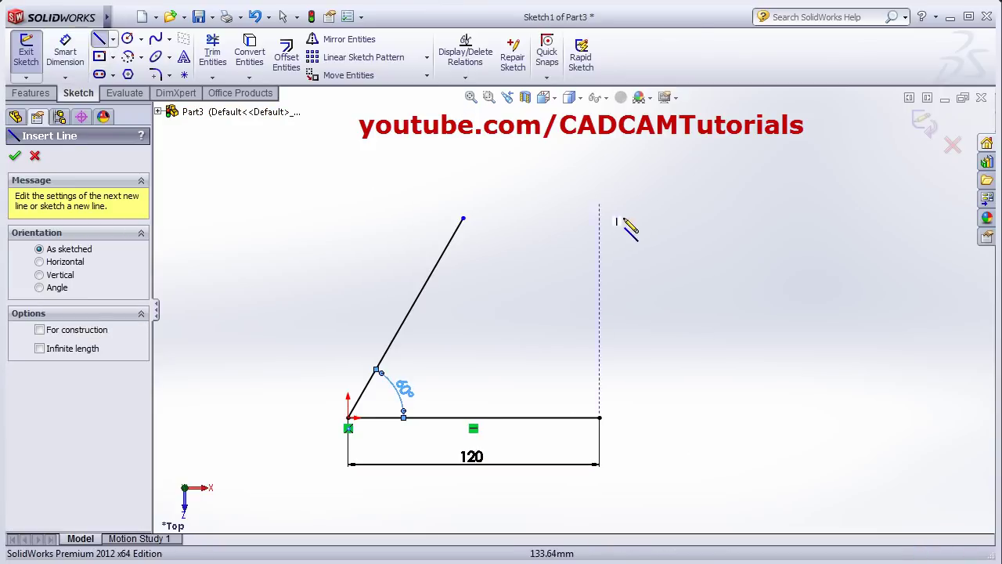
pyautogui.click(463, 219)
pyautogui.click(601, 418)
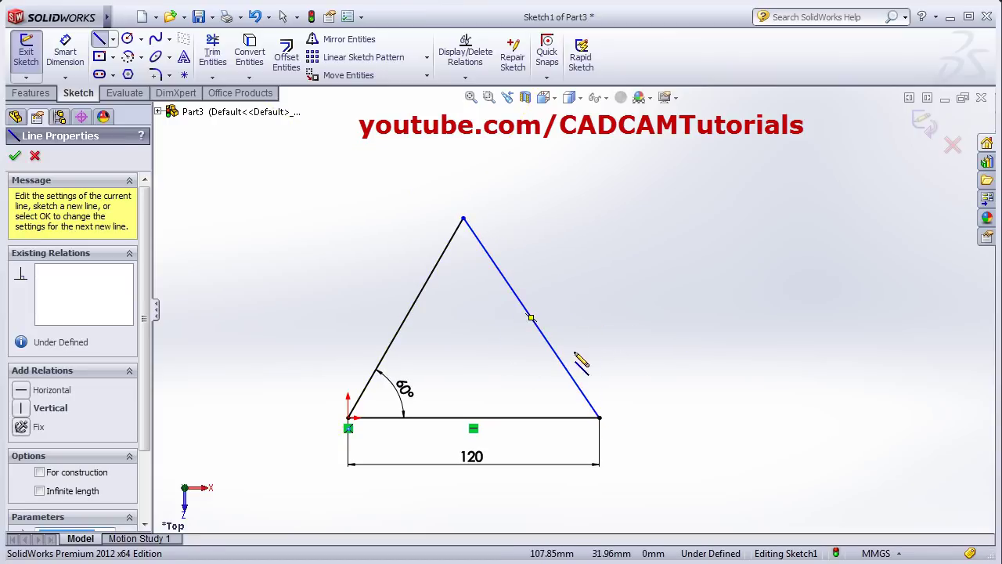
pyautogui.click(67, 43)
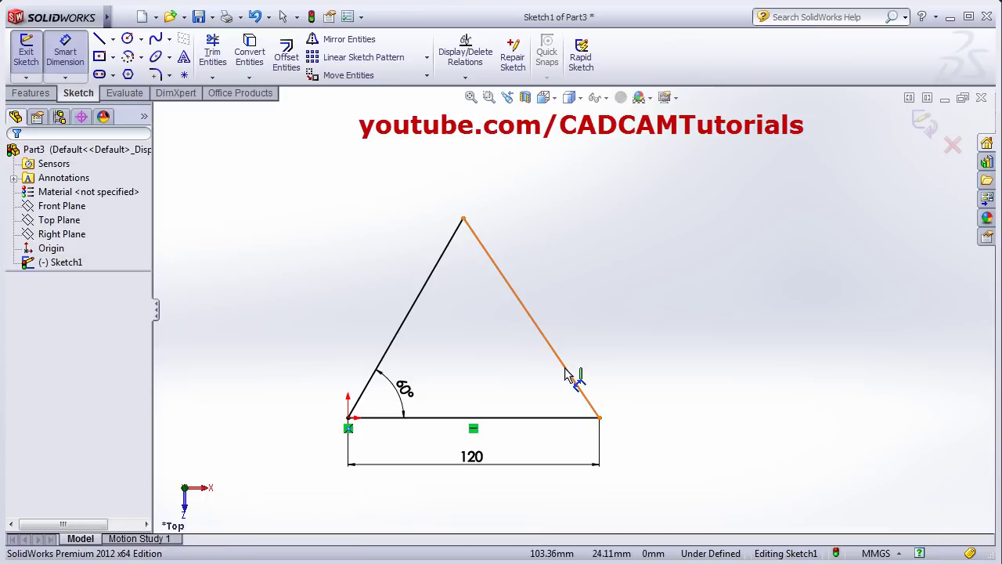
pyautogui.click(565, 370)
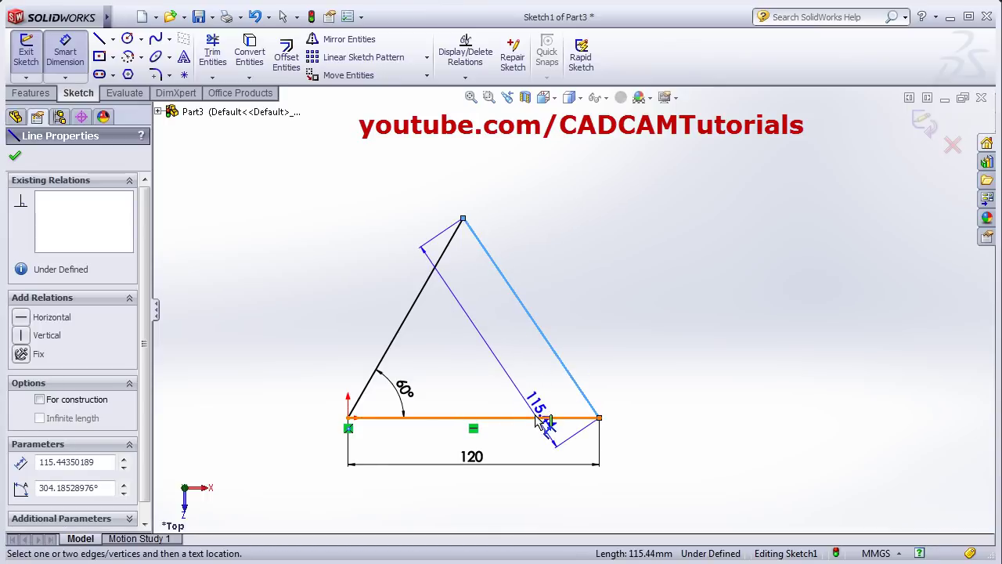
pyautogui.click(538, 418)
pyautogui.click(537, 397)
pyautogui.write('6')
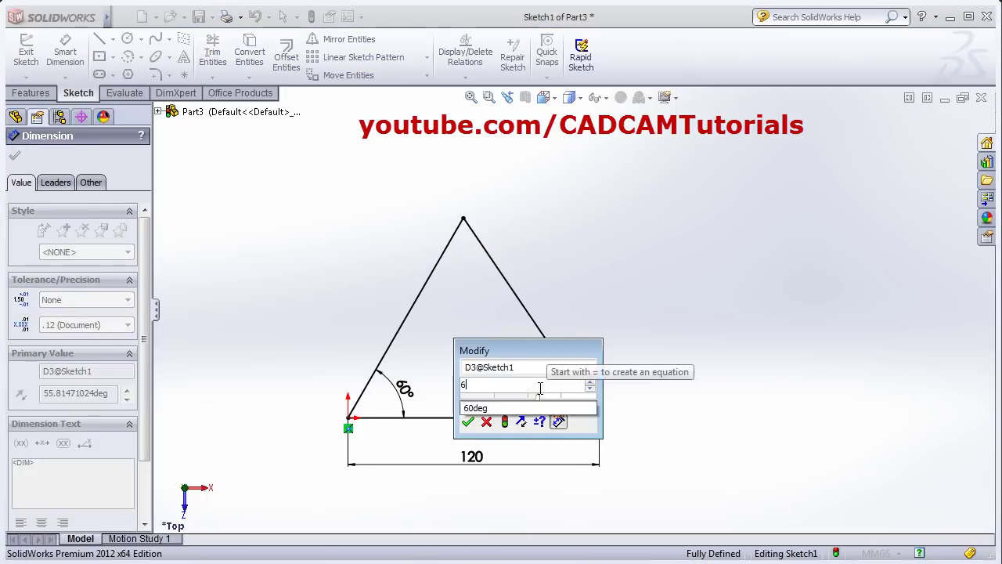
pyautogui.write('0')
pyautogui.press('Return')
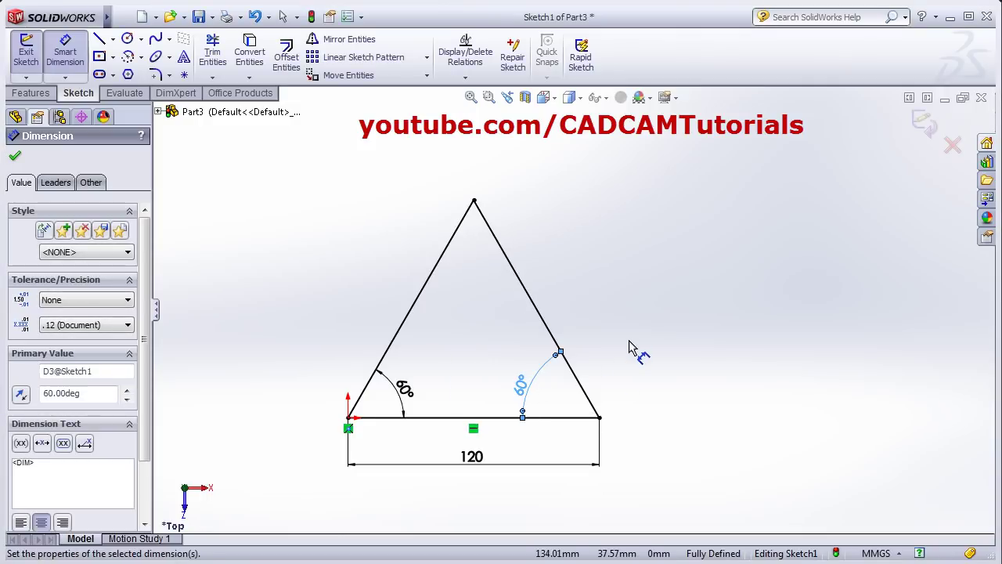
pyautogui.press('Escape')
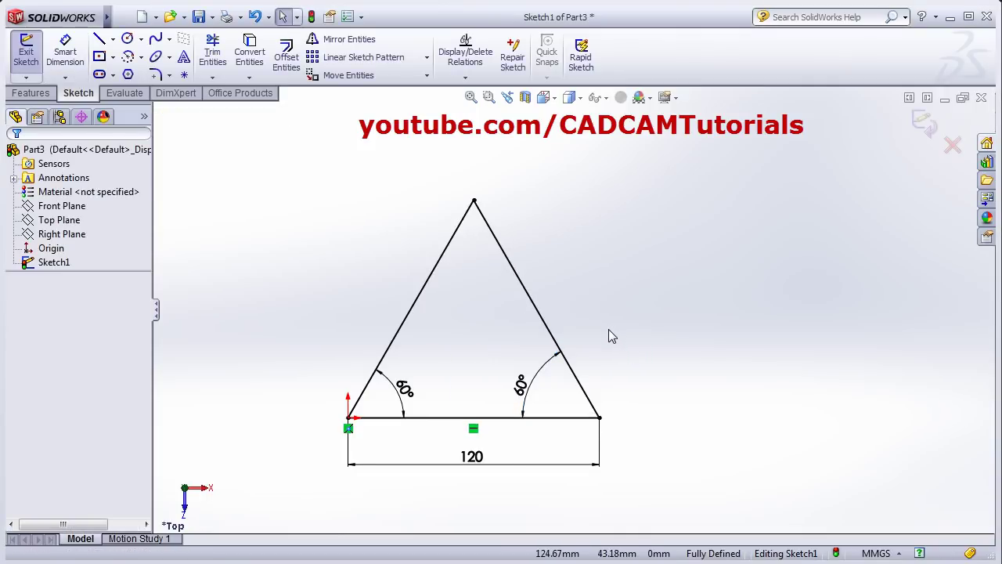
pyautogui.hotkey('ctrl', 'z')
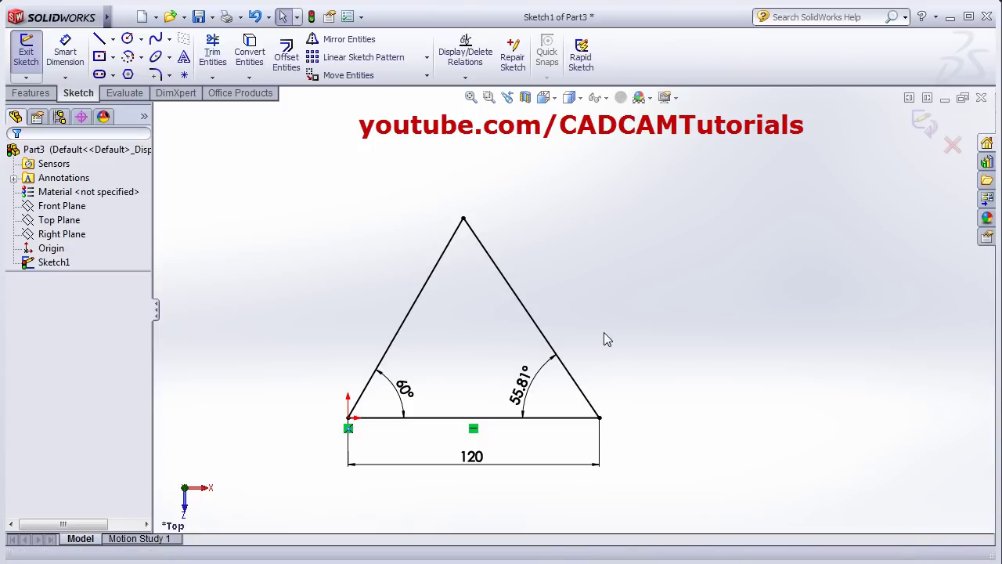
pyautogui.hotkey('ctrl', 'z')
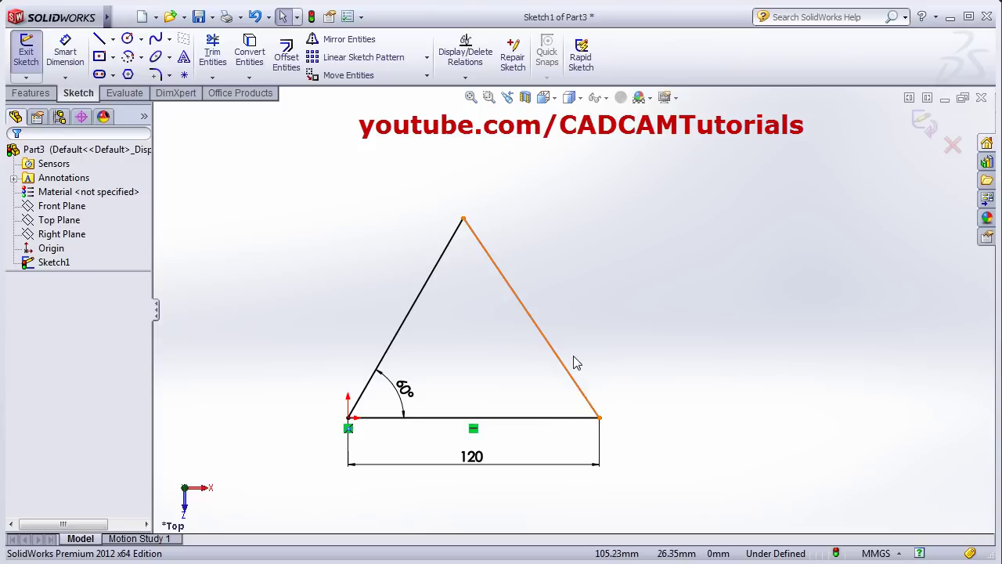
# Add a 60° angle dimension between the triangle's right side and the 120 mm base
pyautogui.click(611, 331)
pyautogui.click(584, 409)
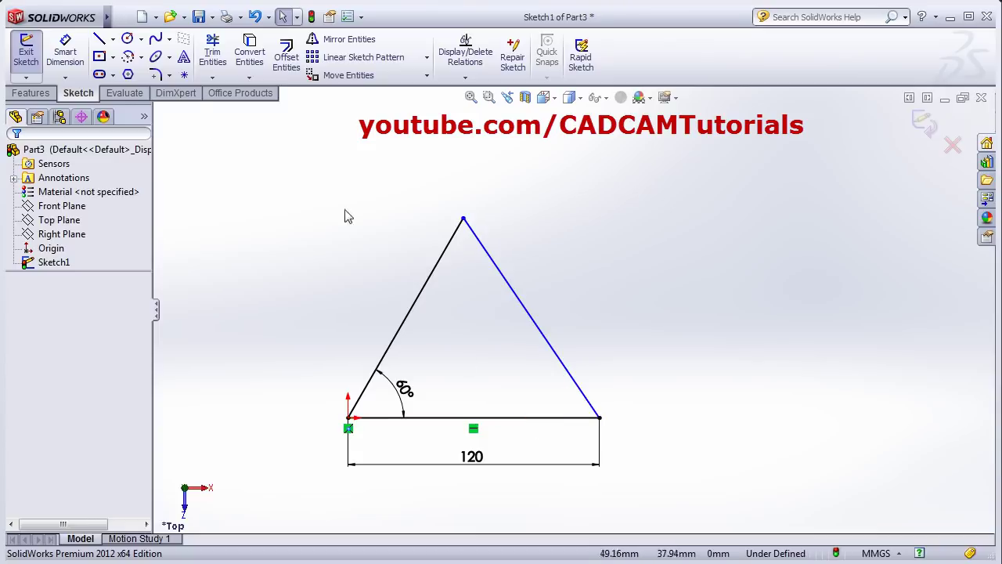
pyautogui.click(69, 53)
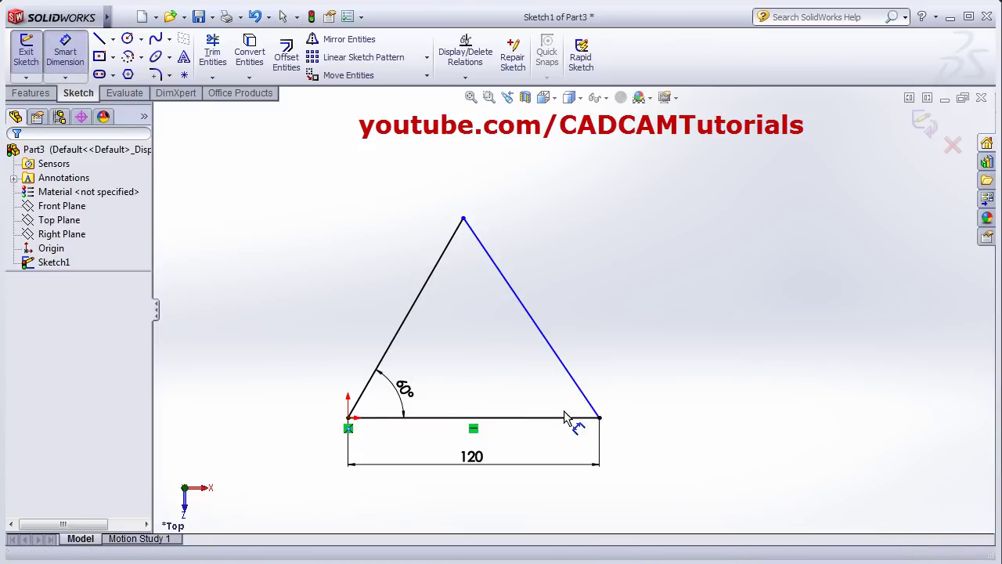
pyautogui.click(583, 391)
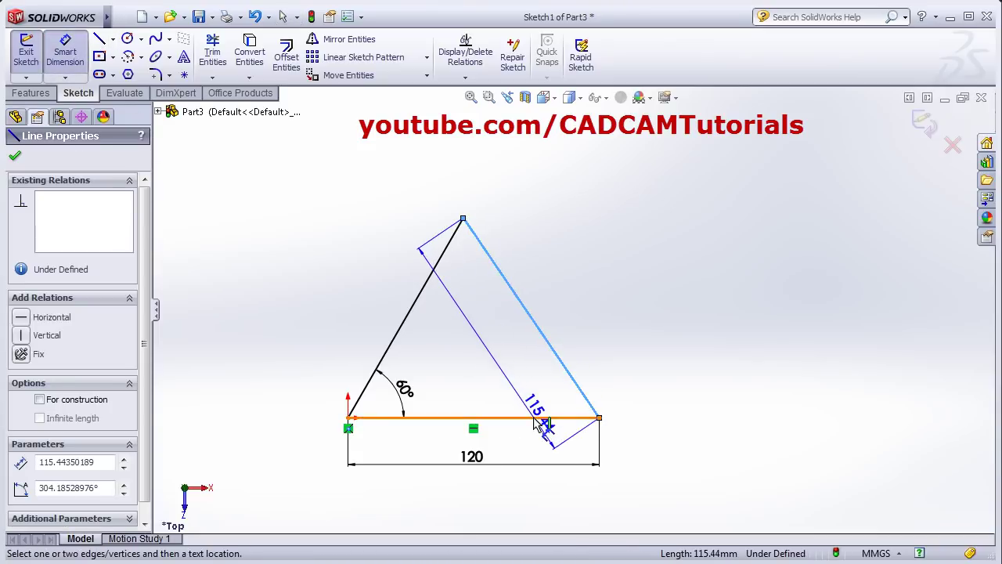
pyautogui.click(548, 417)
pyautogui.click(539, 389)
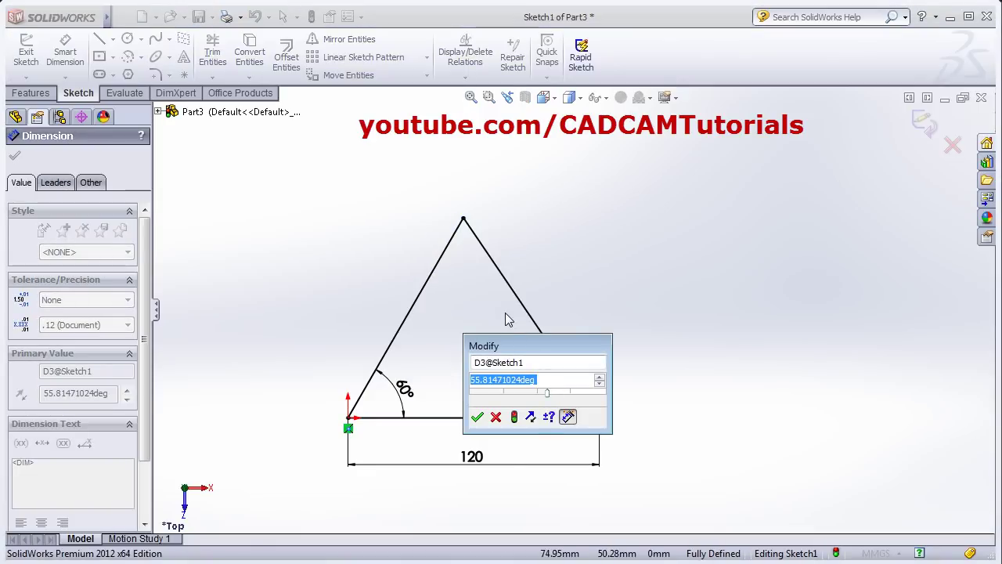
pyautogui.write('60')
pyautogui.press('Return')
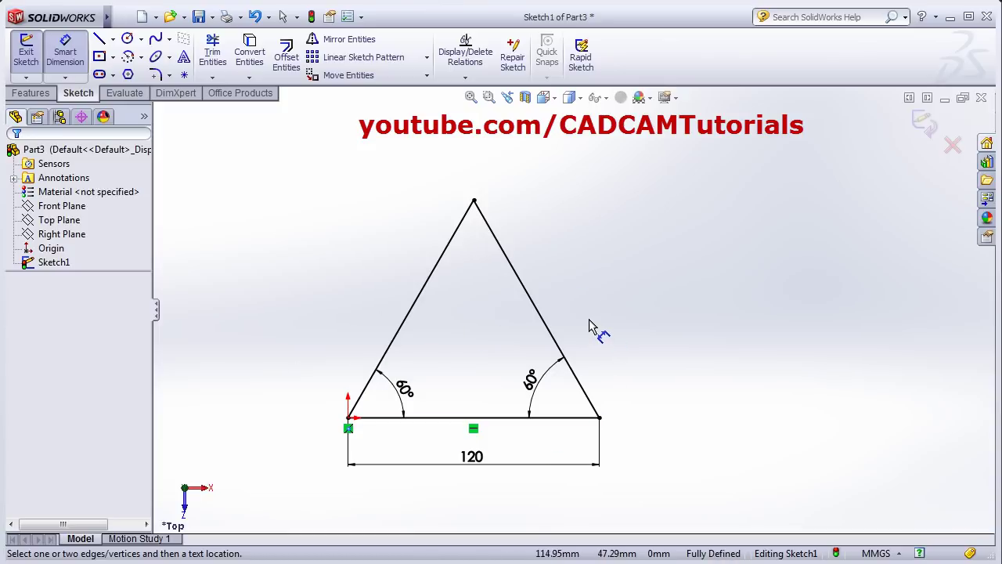
pyautogui.press('Escape')
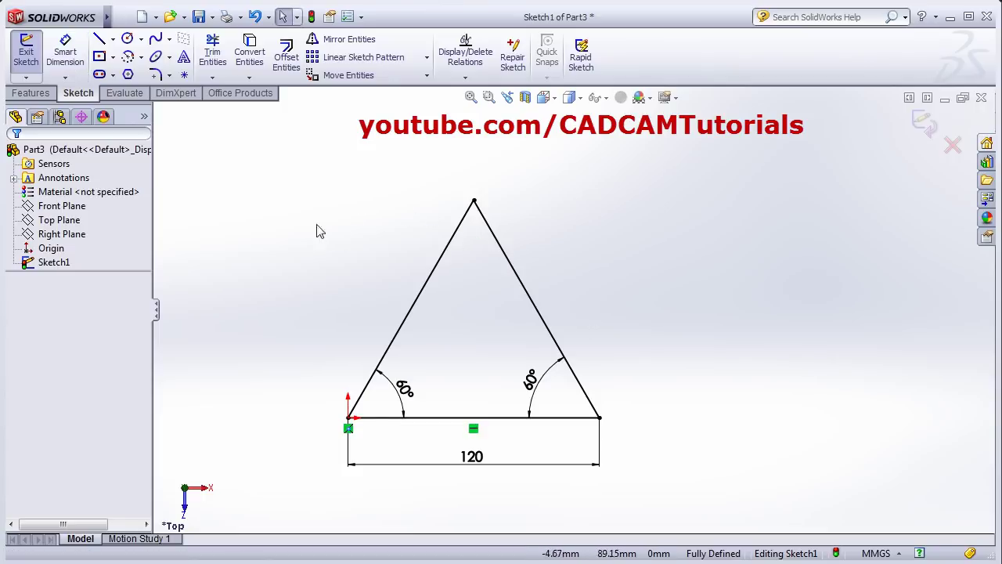
# Draw a Ø70 circle centred on the triangle's lower-left corner at the origin
pyautogui.click(127, 39)
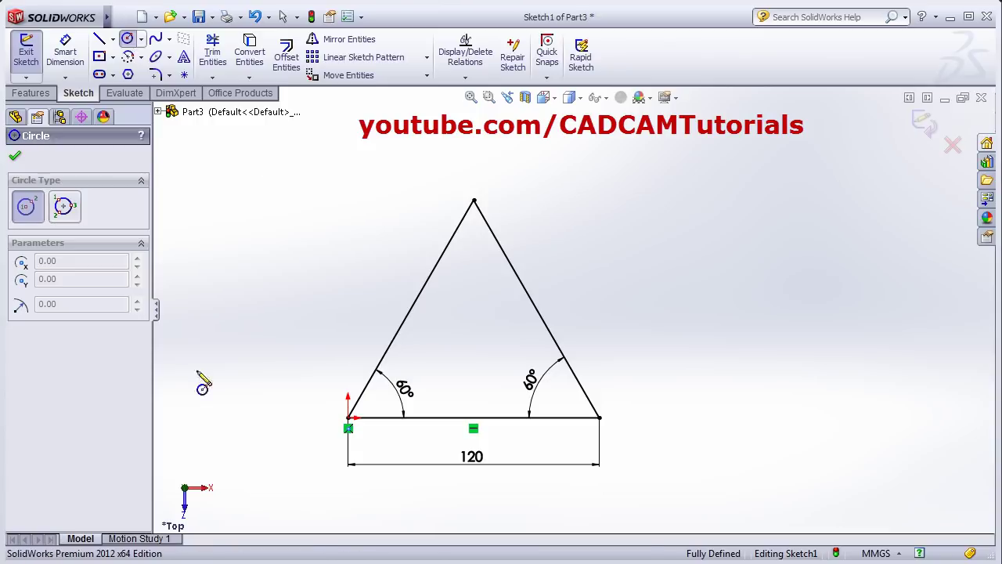
pyautogui.click(348, 418)
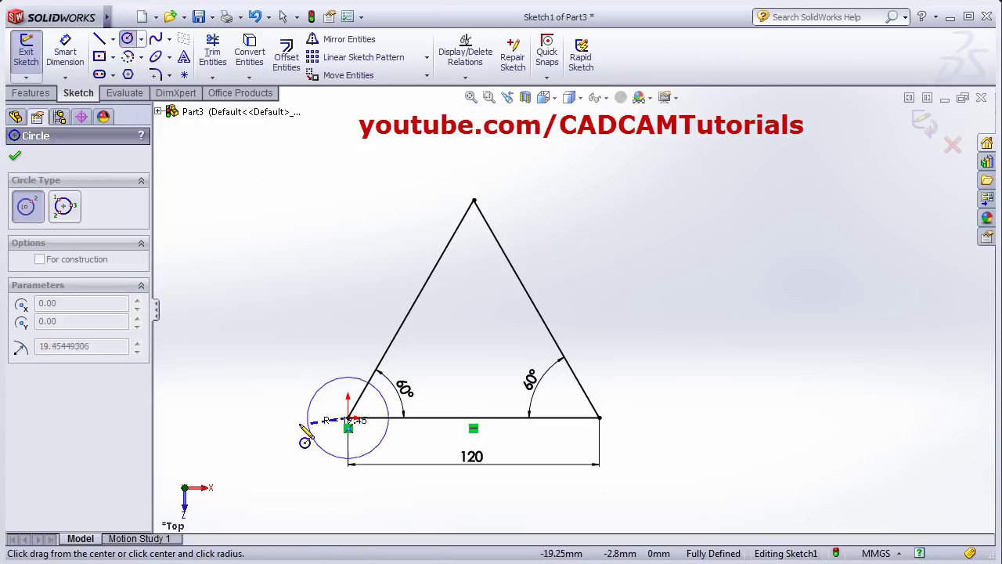
pyautogui.click(279, 397)
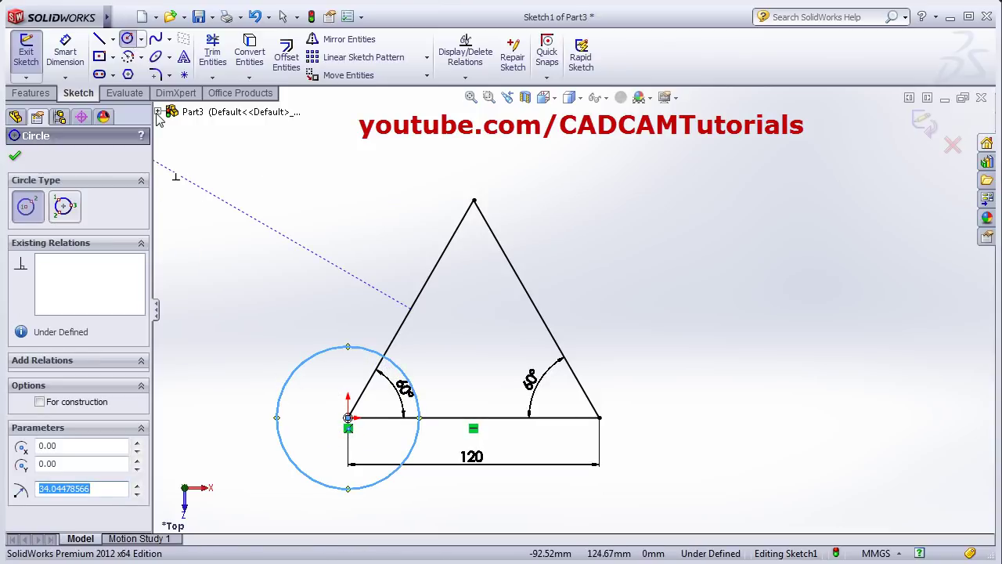
pyautogui.click(65, 51)
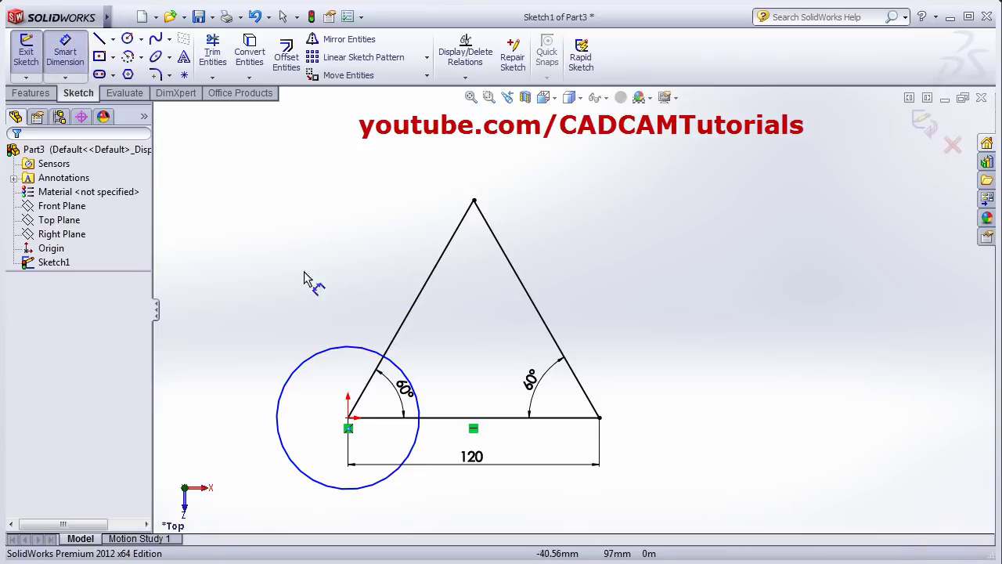
pyautogui.click(301, 367)
pyautogui.click(266, 302)
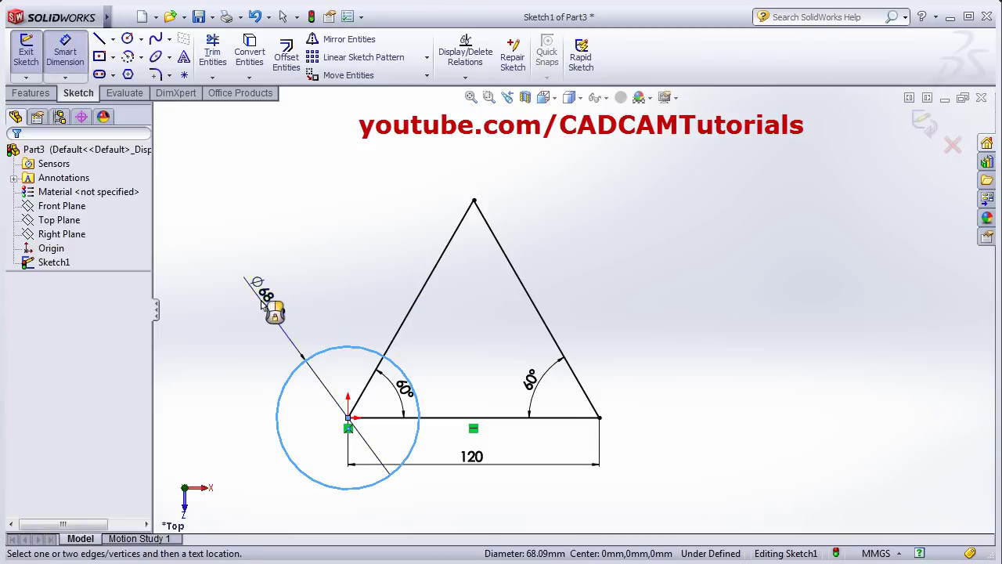
pyautogui.write('70')
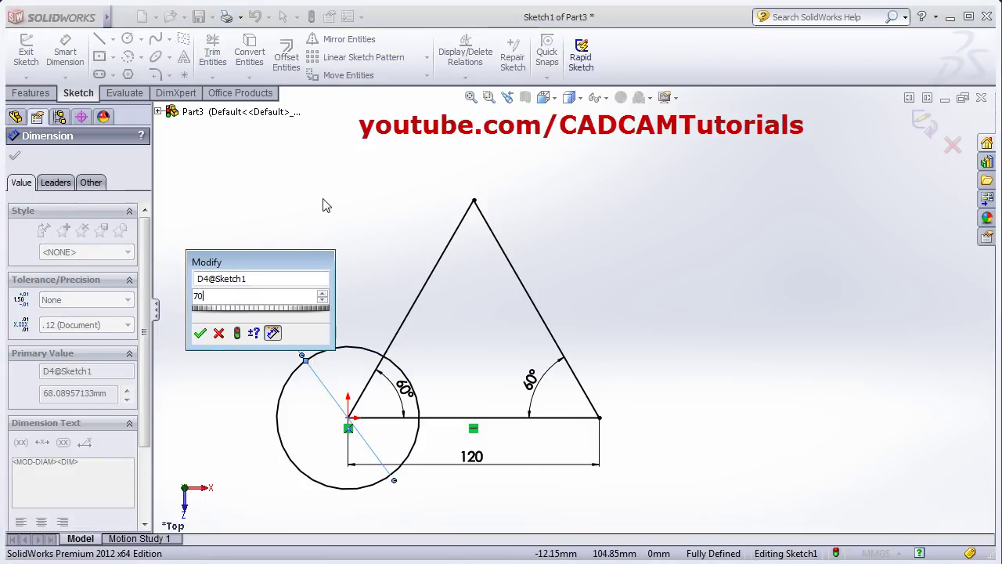
pyautogui.press('Return')
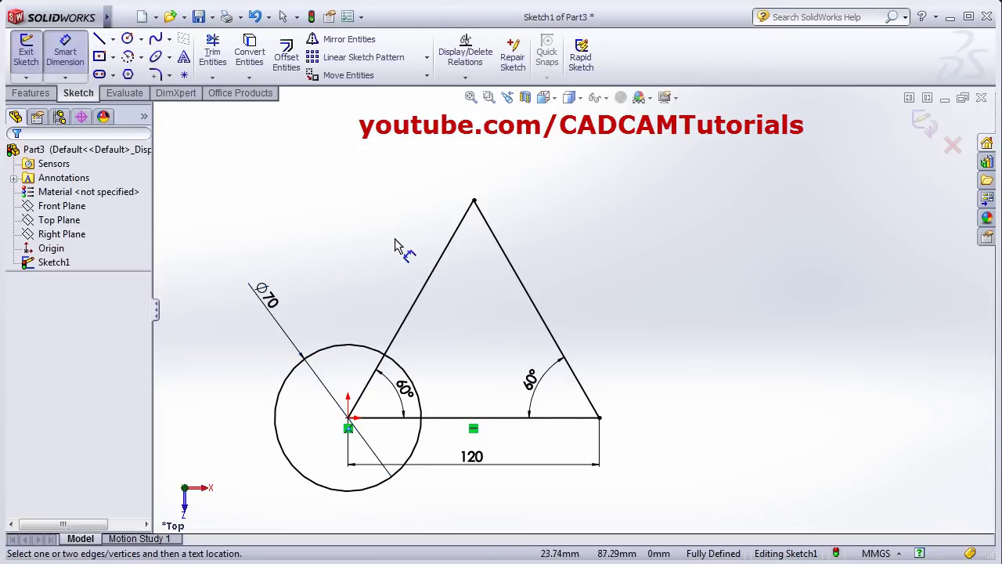
# Draw a perimeter circle touching the triangle's left side, right side and base
pyautogui.click(141, 39)
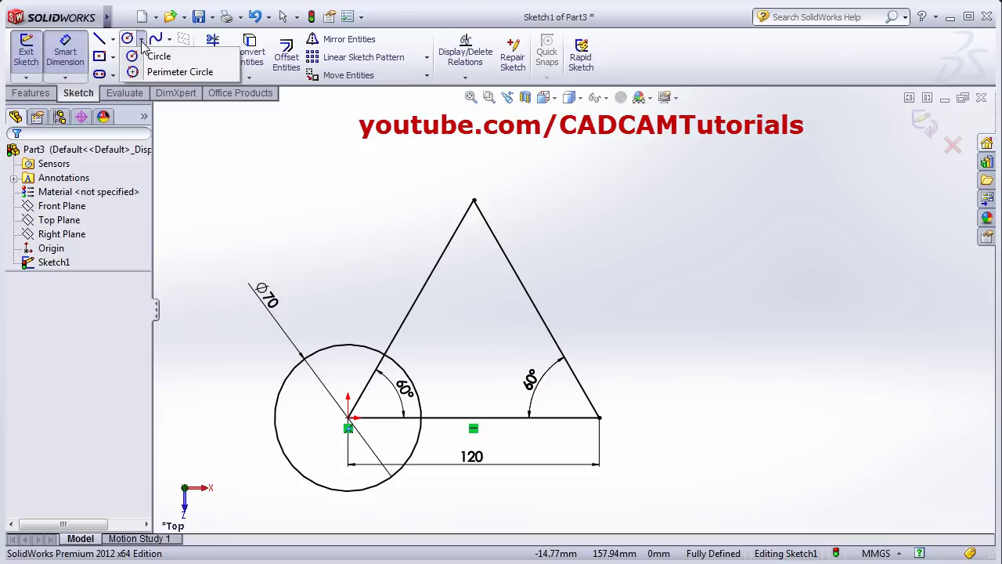
pyautogui.click(180, 72)
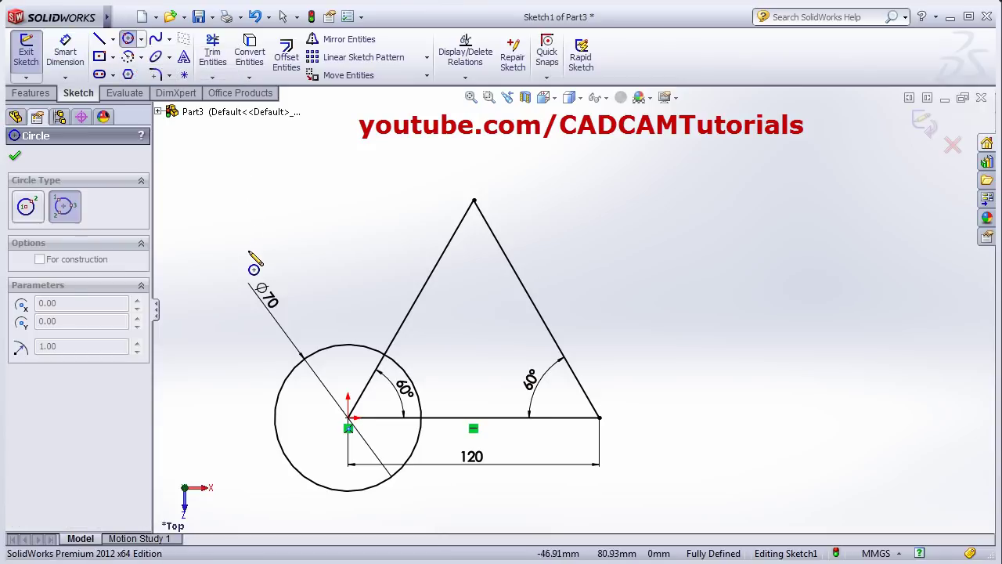
pyautogui.click(407, 320)
pyautogui.click(538, 320)
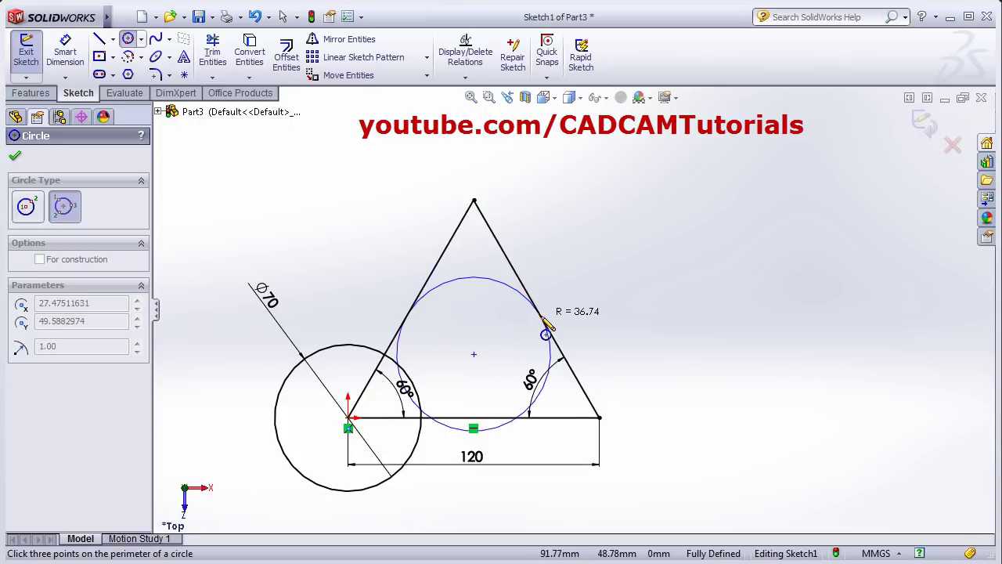
pyautogui.click(474, 418)
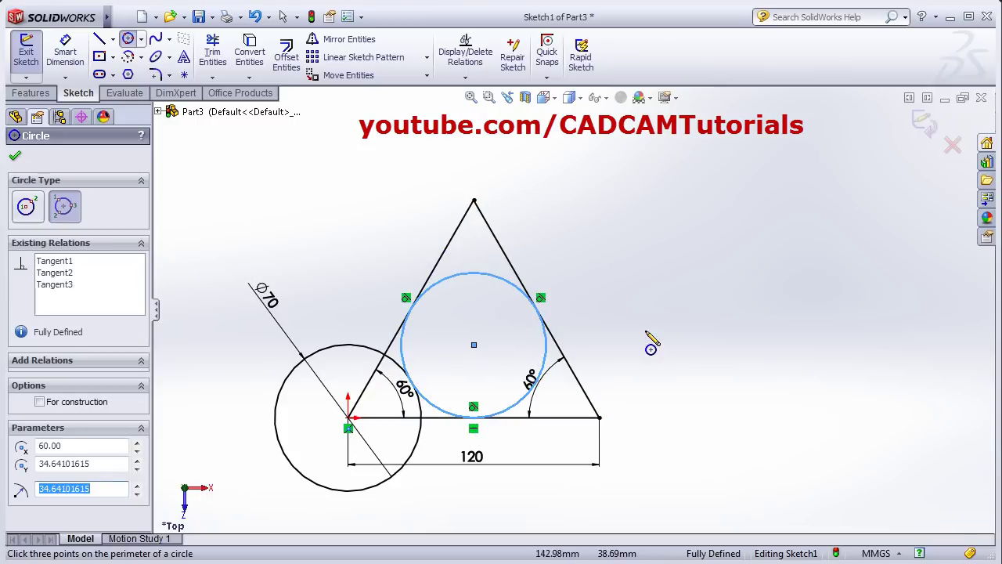
pyautogui.press('Escape')
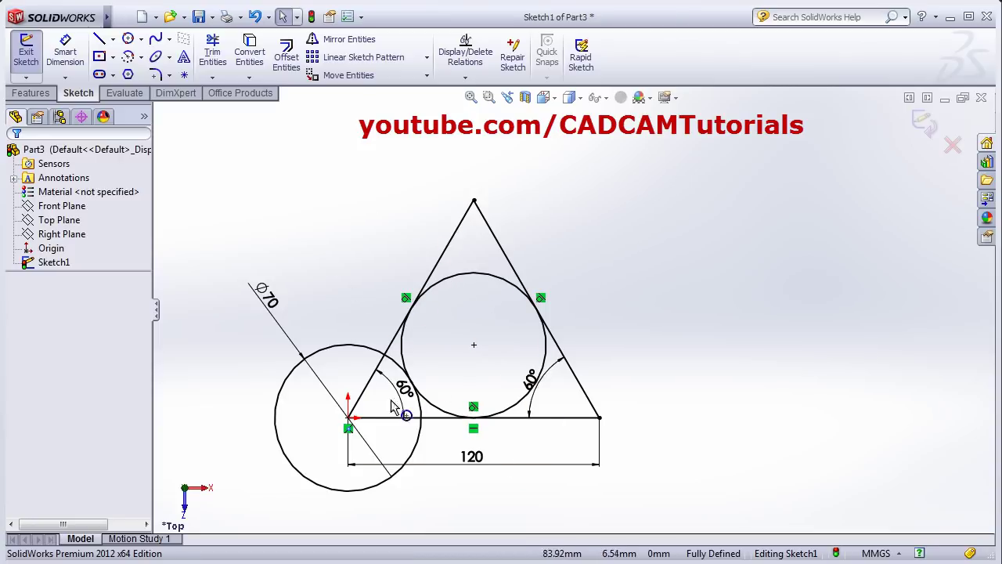
# Box-select the triangle, both circles and all dimensions, then delete them
pyautogui.moveTo(204, 153); pyautogui.dragTo(700, 516)
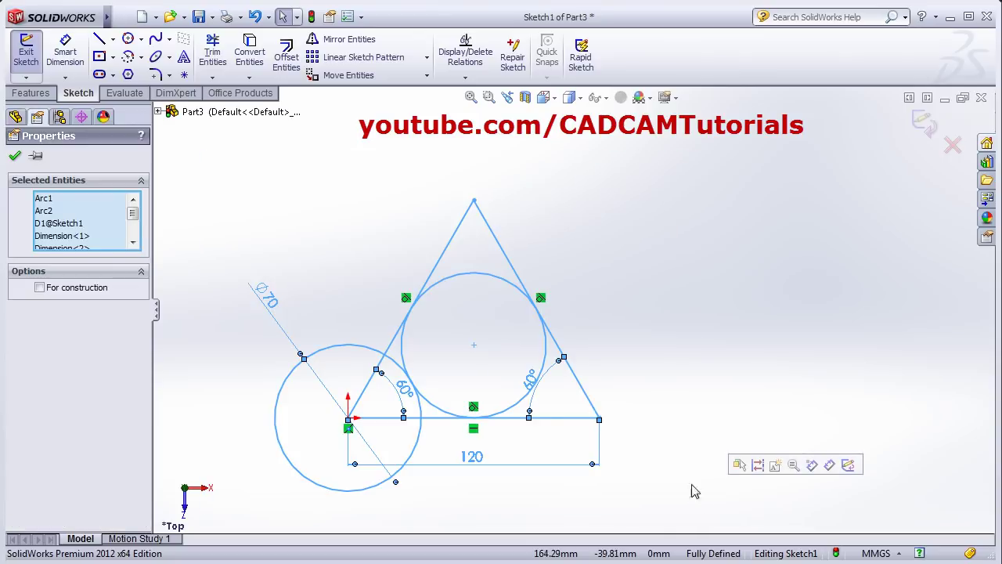
pyautogui.press('Delete')
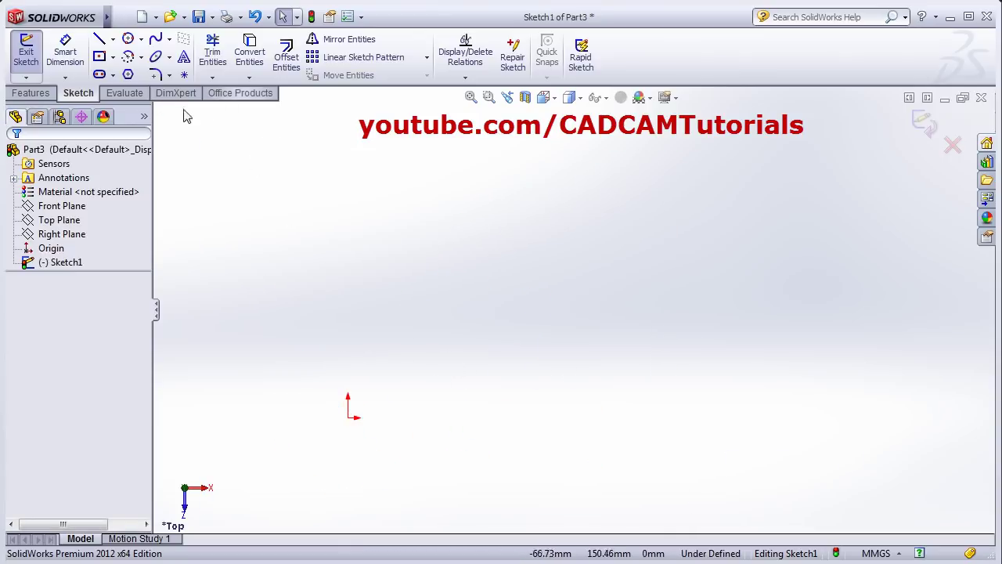
# Draw a vertical centreline through the sketch origin
pyautogui.click(114, 39)
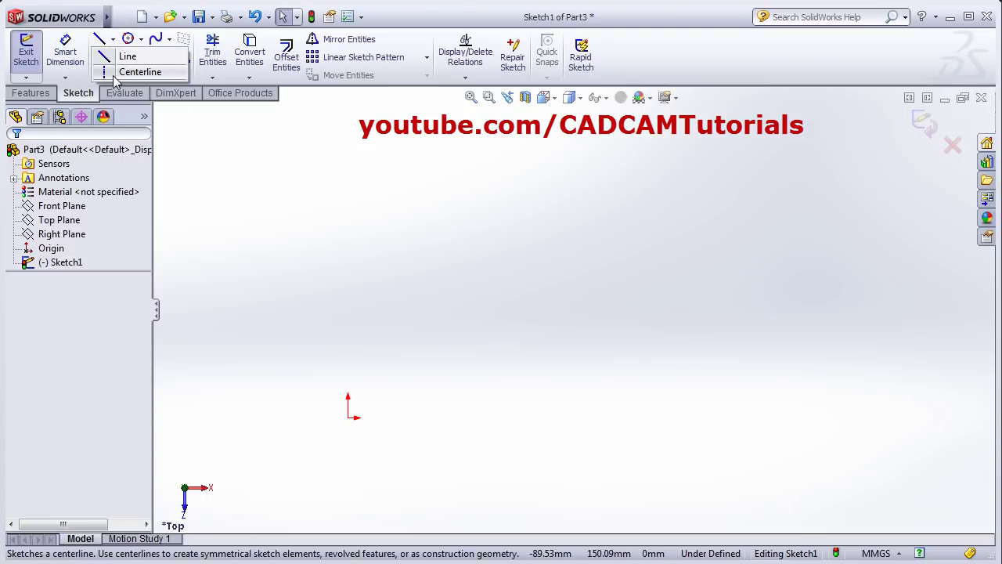
pyautogui.click(140, 72)
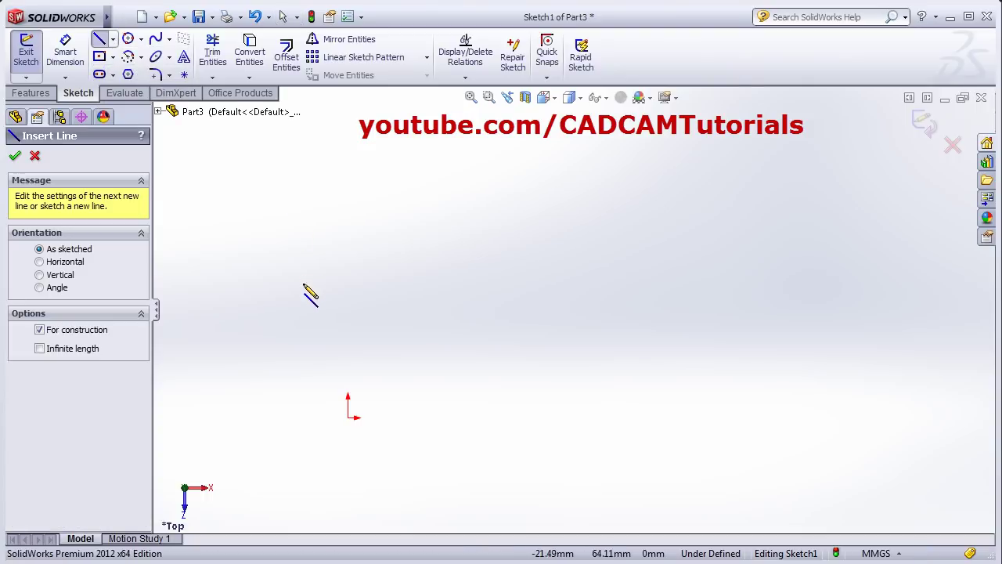
pyautogui.click(348, 417)
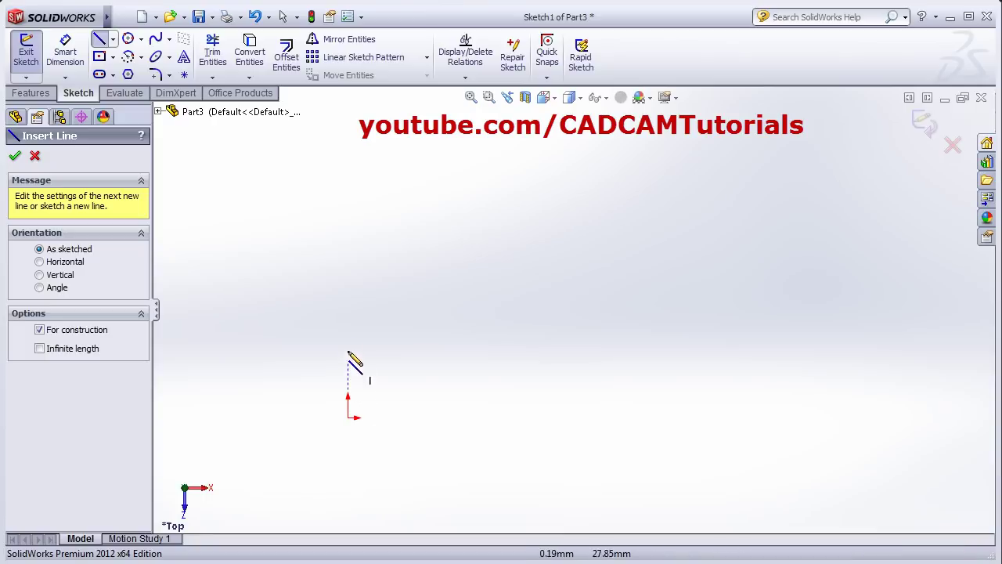
pyautogui.click(349, 276)
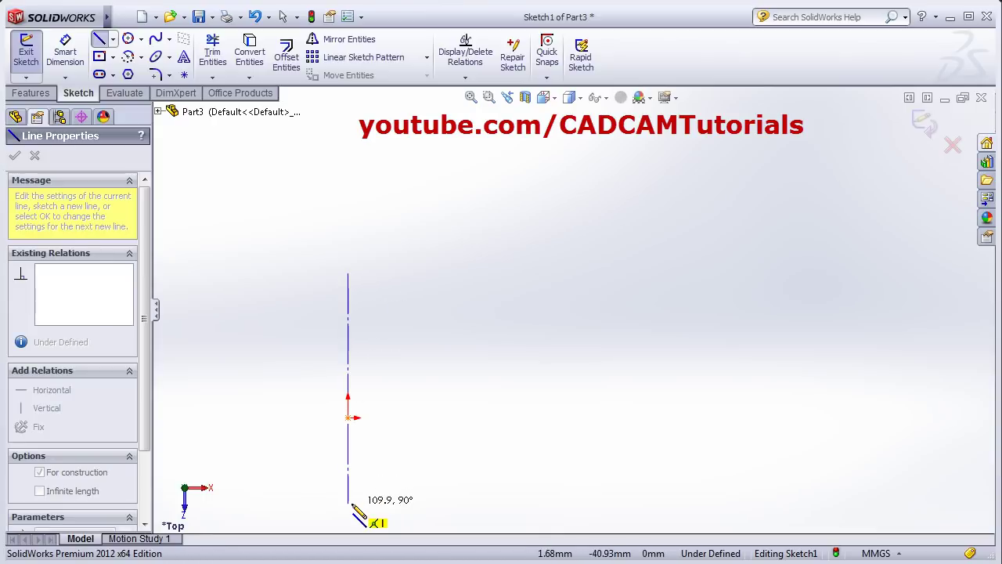
pyautogui.press('Escape')
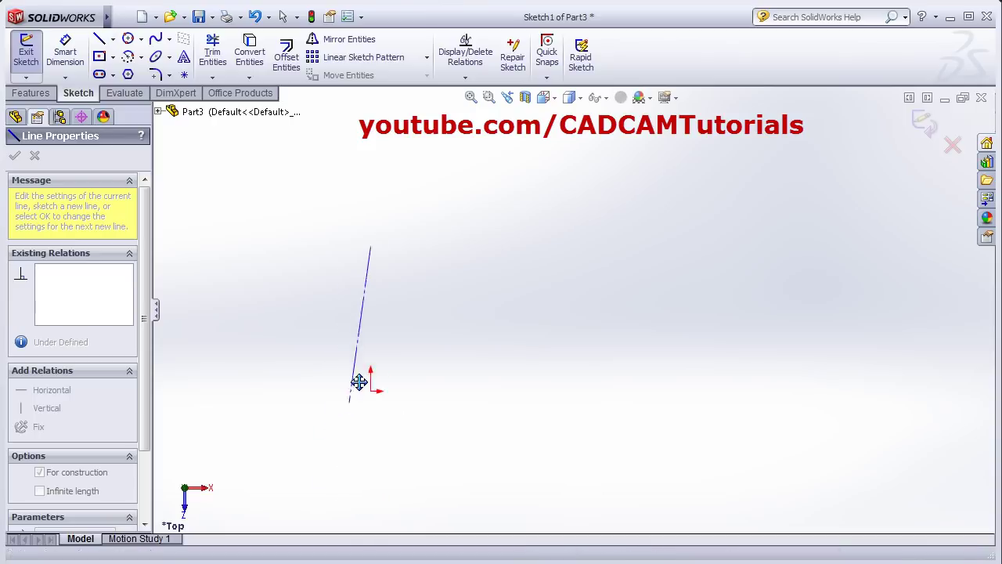
pyautogui.press('l')
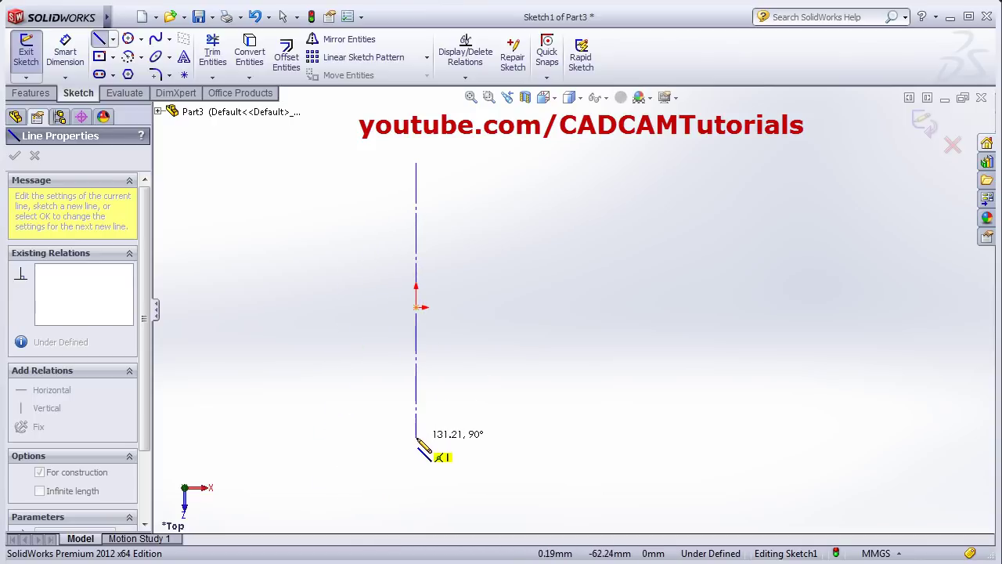
pyautogui.click(416, 436)
pyautogui.rightClick(500, 155)
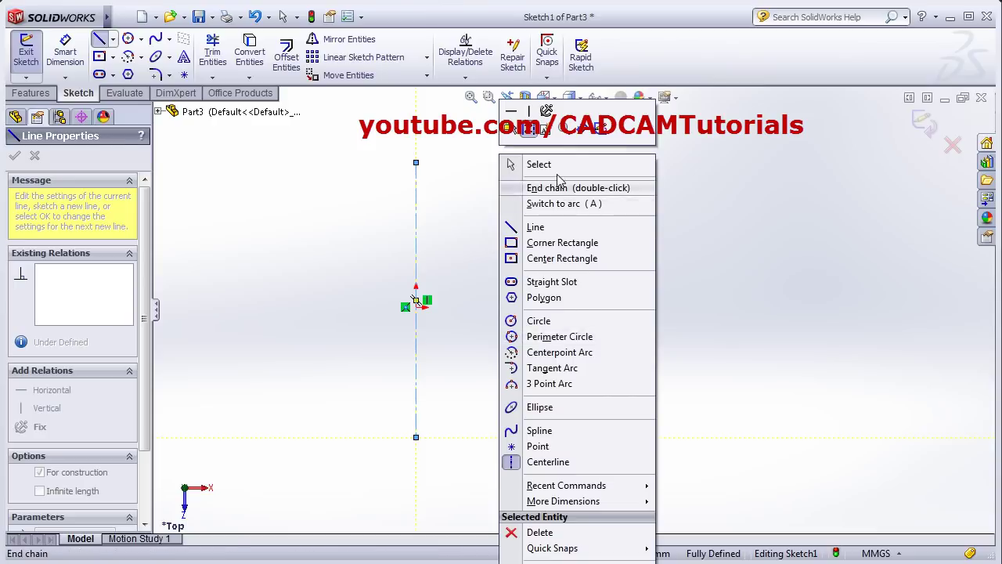
pyautogui.click(537, 164)
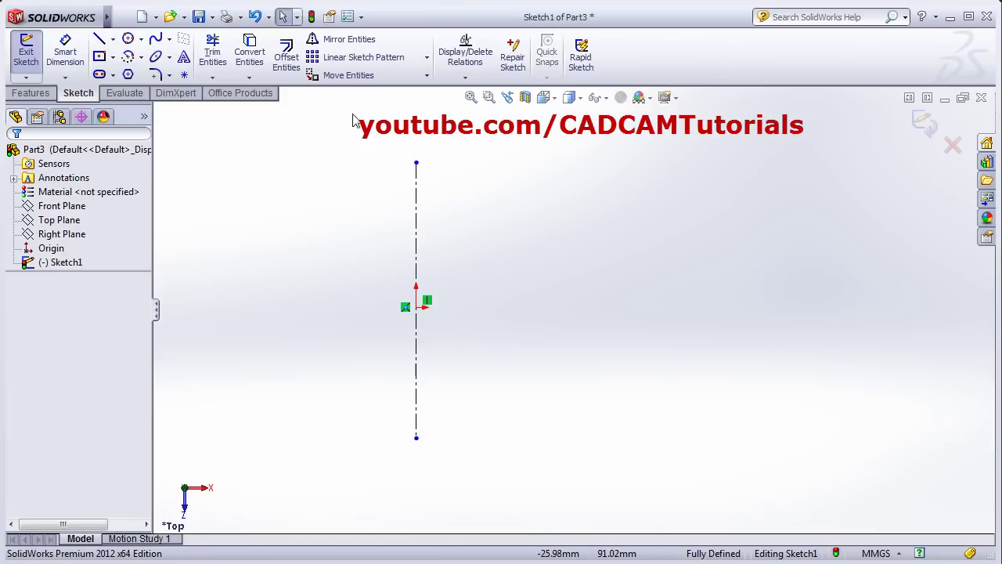
# Draw a horizontal centreline through the origin spanning left and right
pyautogui.click(113, 39)
pyautogui.click(117, 72)
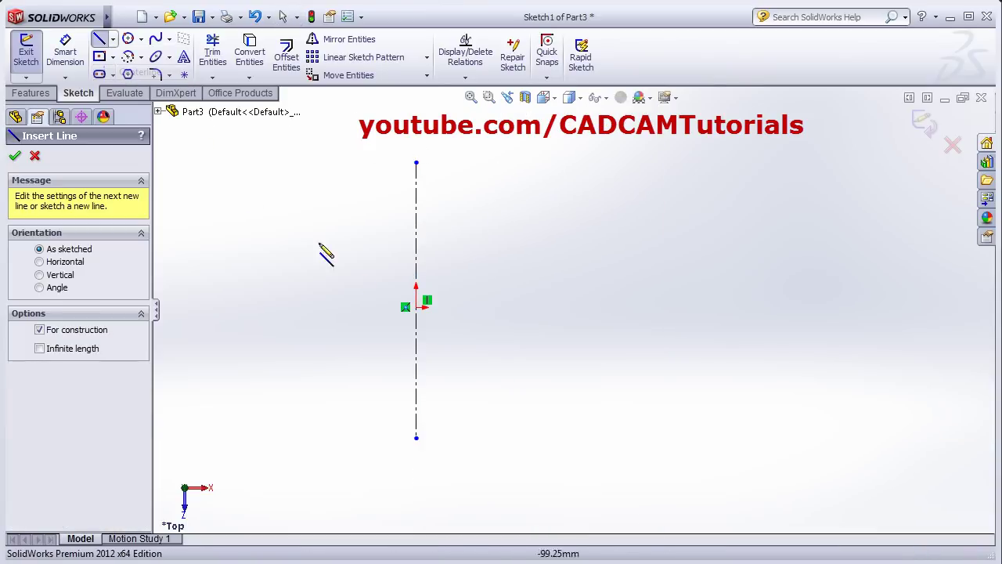
pyautogui.click(416, 307)
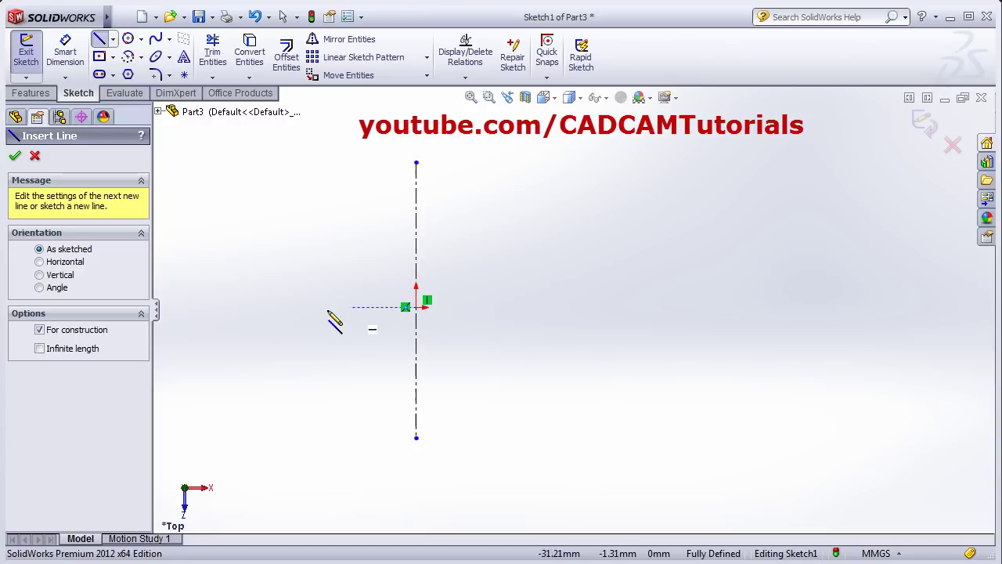
pyautogui.click(248, 306)
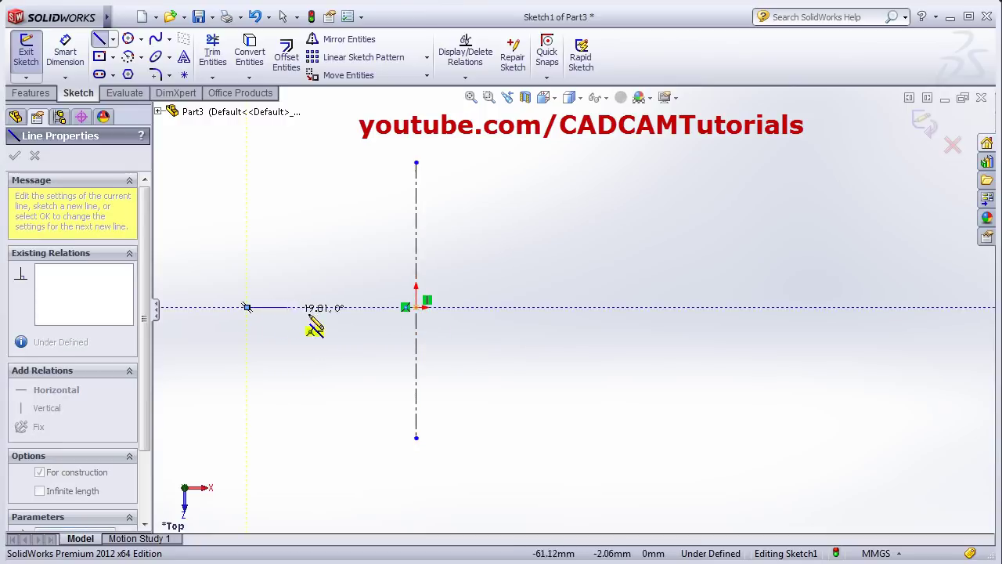
pyautogui.click(892, 307)
pyautogui.press('Escape')
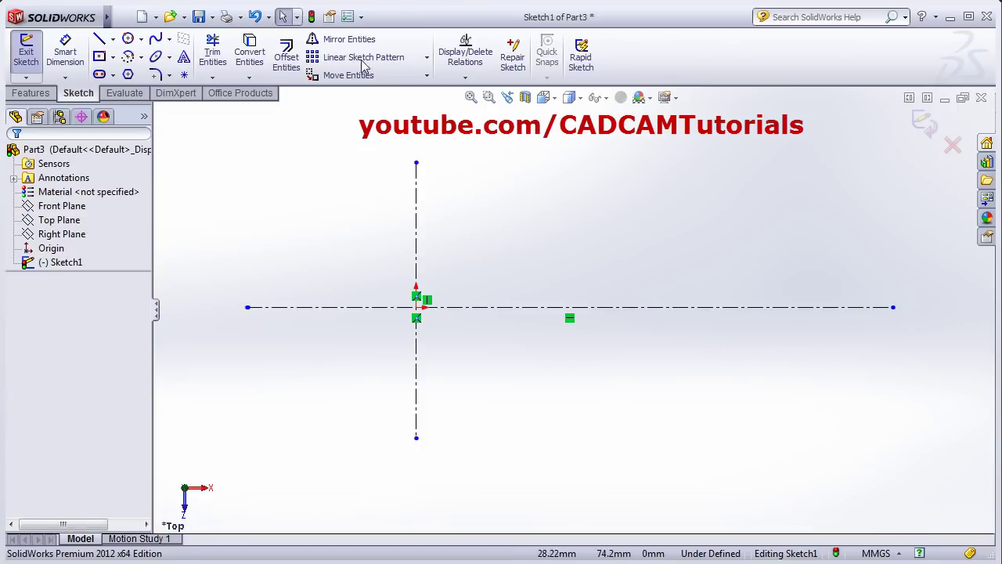
# Draw a second vertical centreline to the right, matching the first one's height
pyautogui.click(113, 39)
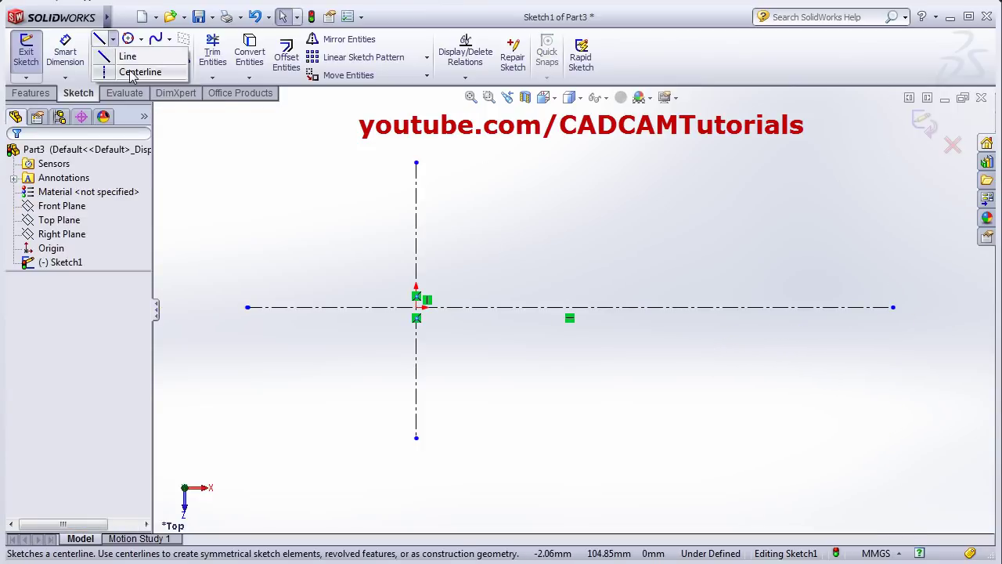
pyautogui.click(134, 67)
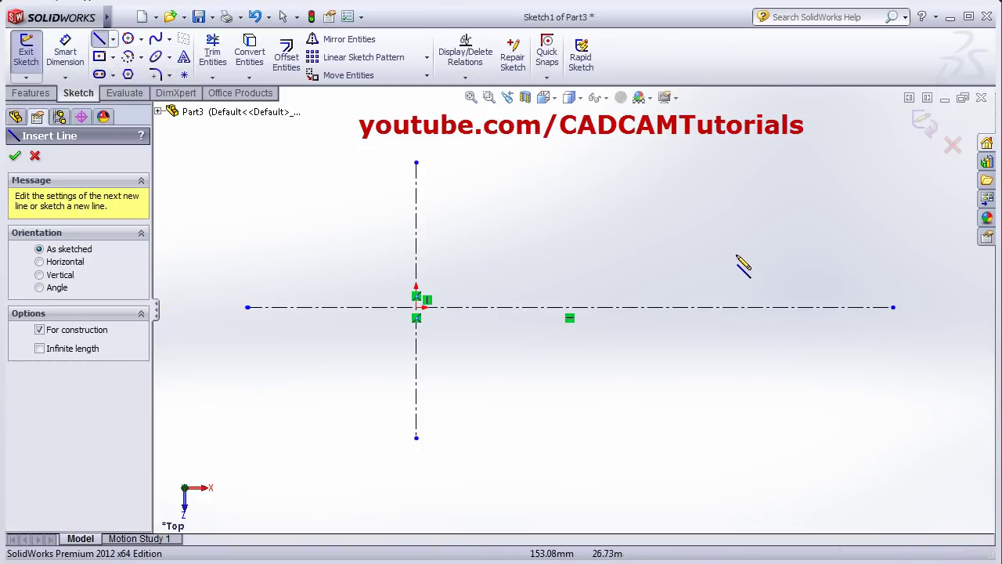
pyautogui.click(738, 163)
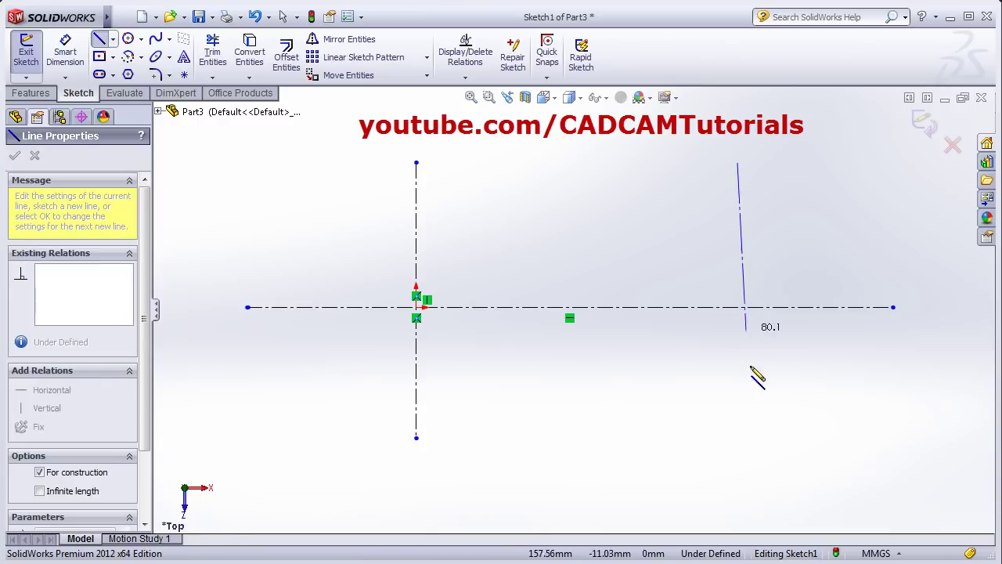
pyautogui.click(737, 438)
pyautogui.press('Escape')
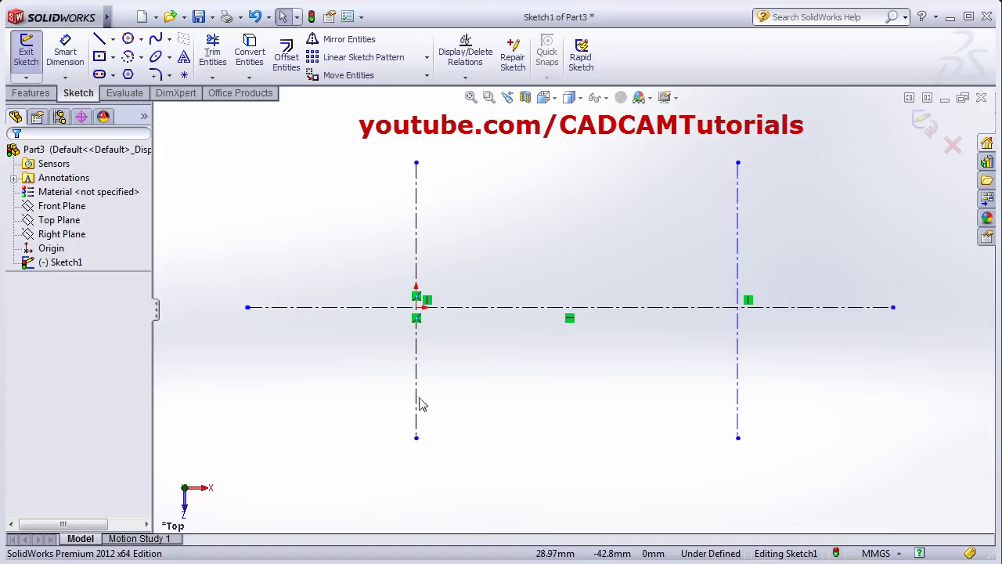
# Dimension the spacing between the left and right vertical centrelines to 150
pyautogui.click(66, 56)
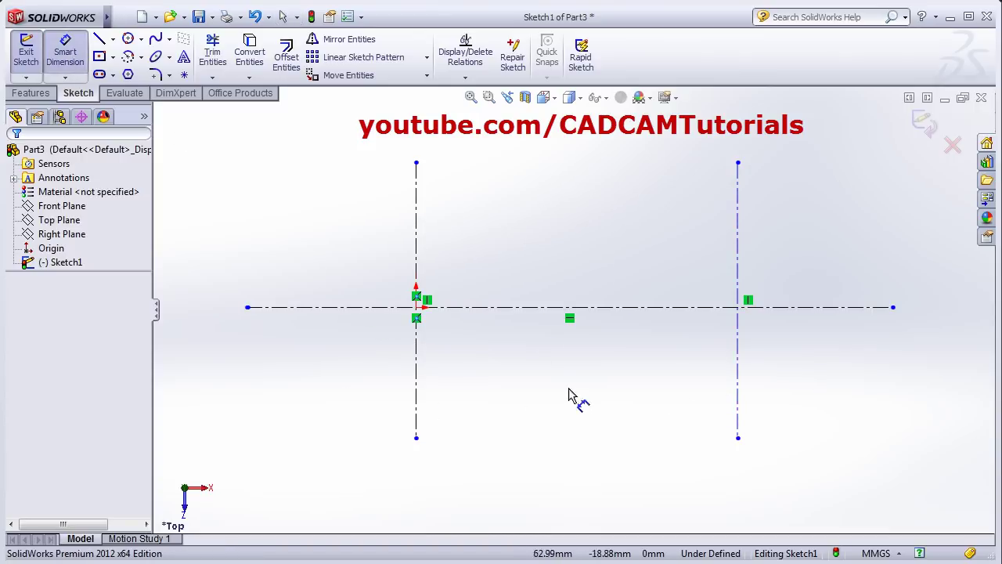
pyautogui.click(415, 380)
pyautogui.click(738, 382)
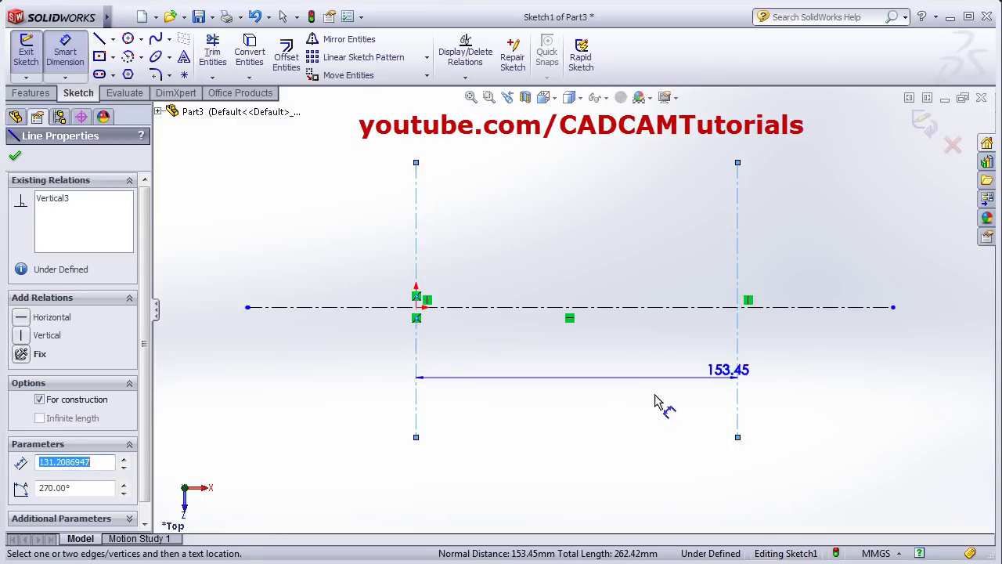
pyautogui.click(586, 479)
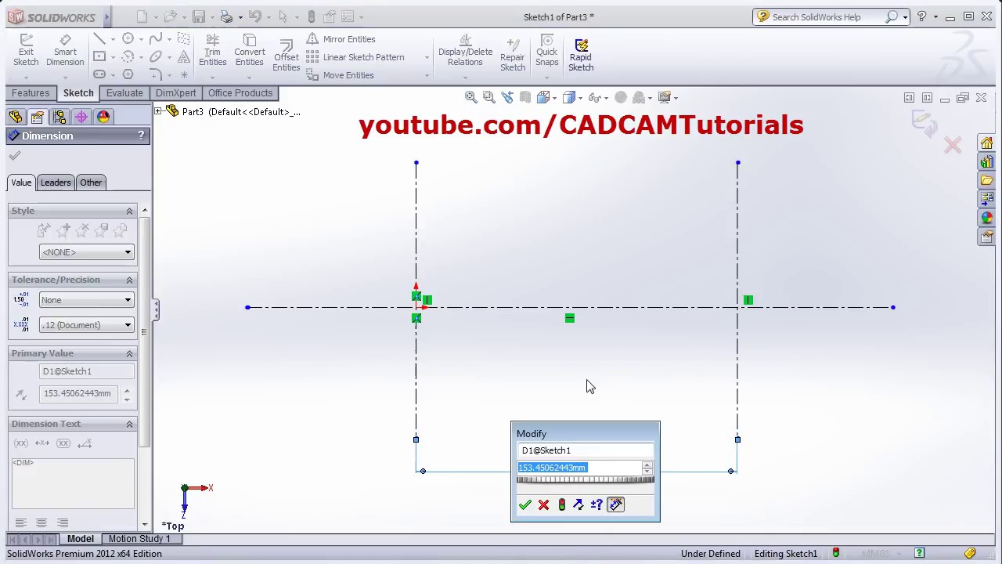
pyautogui.write('150')
pyautogui.press('Return')
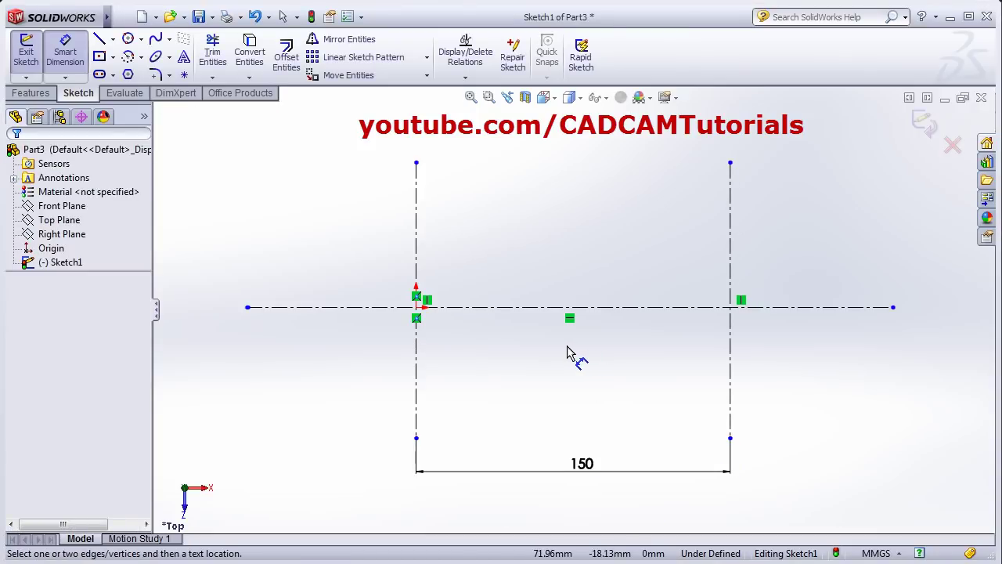
pyautogui.press('Escape')
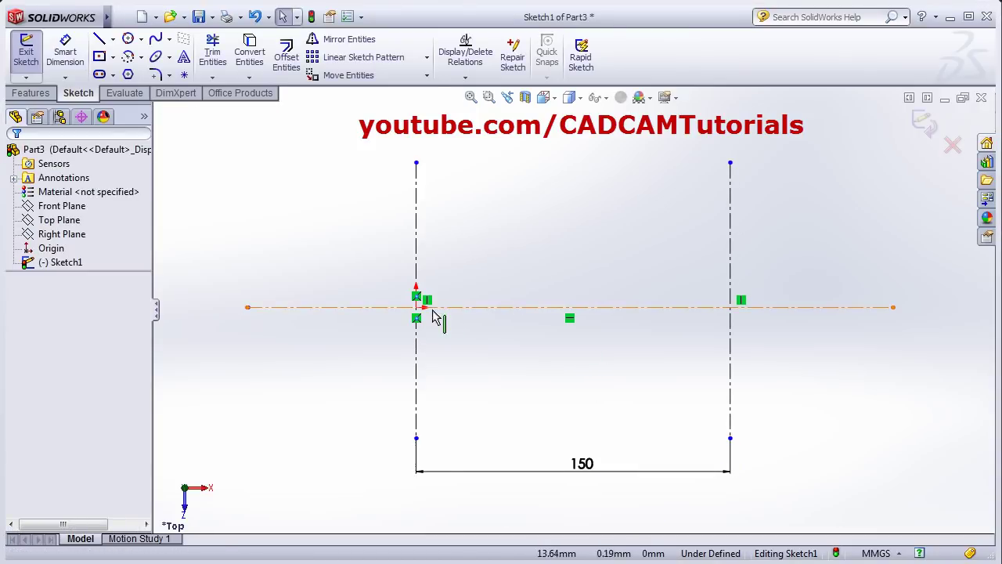
# Draw centre-point circles on the origin and on the right centreline crossing
pyautogui.click(141, 39)
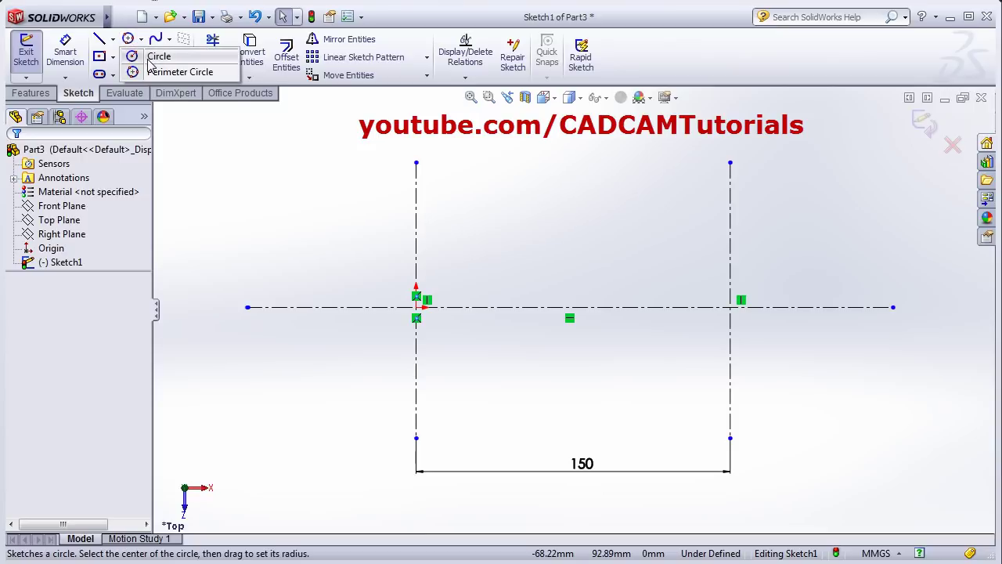
pyautogui.click(157, 54)
pyautogui.click(415, 307)
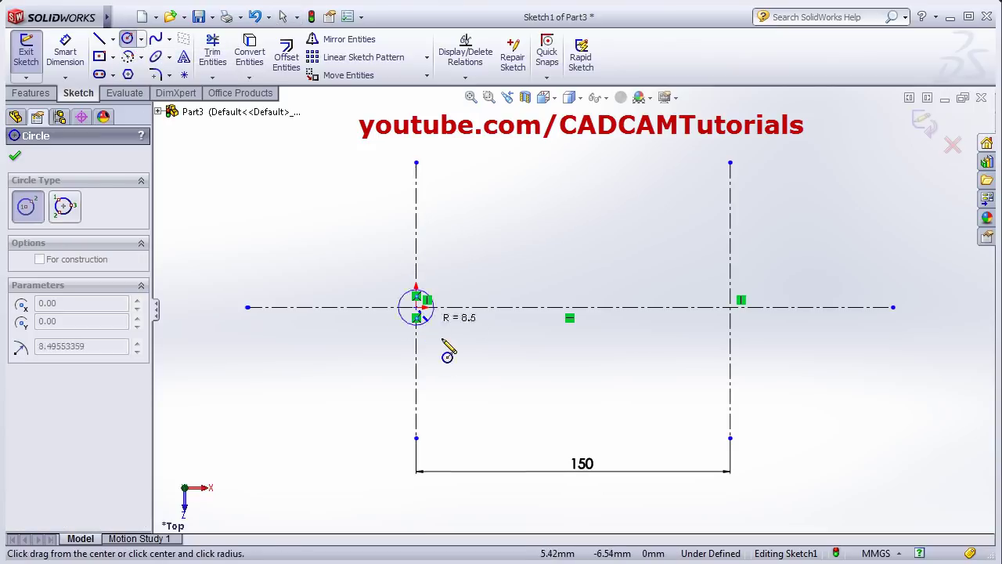
pyautogui.click(468, 399)
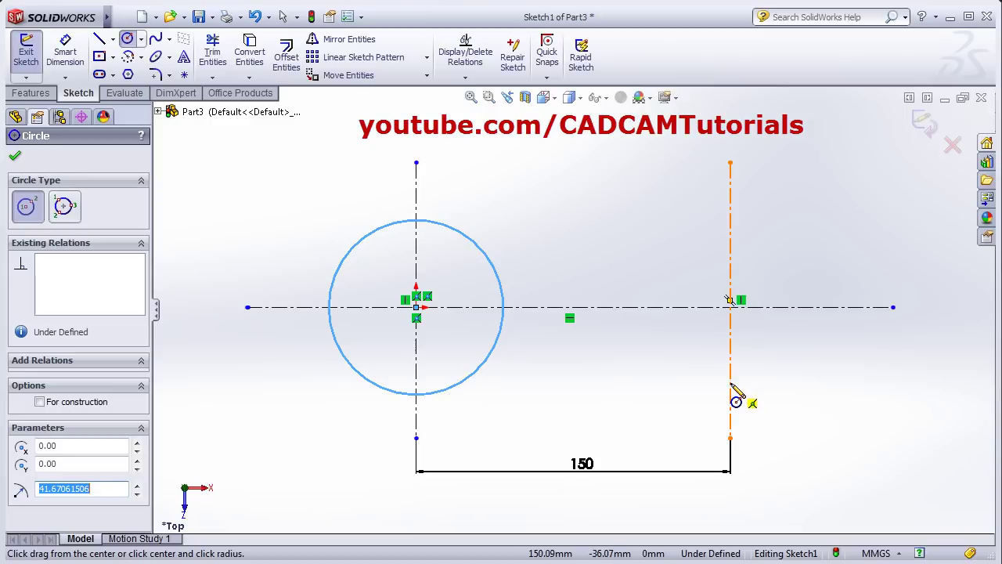
pyautogui.click(731, 308)
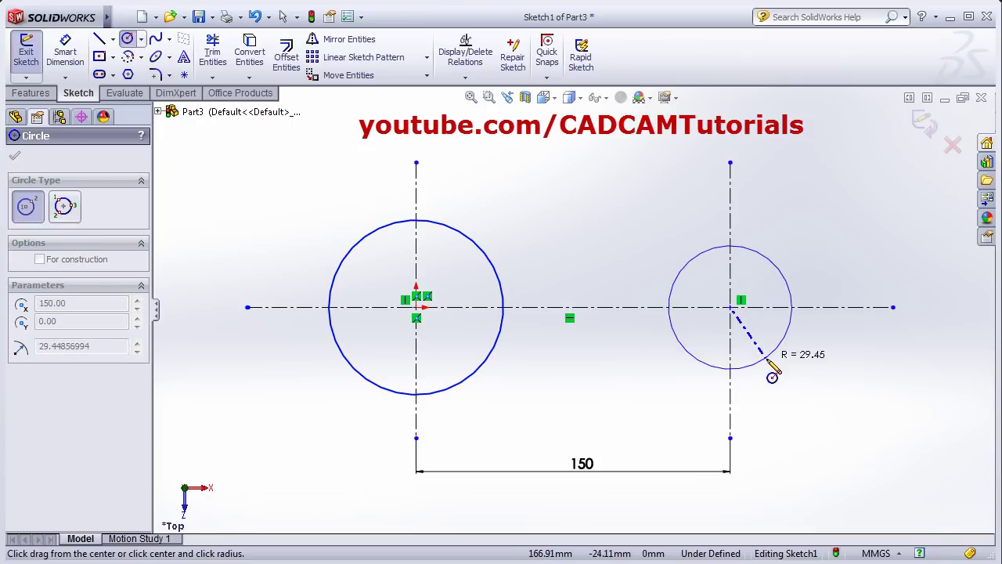
pyautogui.click(773, 384)
# Dimension the left circle's diameter to 80 and place a diameter dimension on the right circle
pyautogui.click(65, 53)
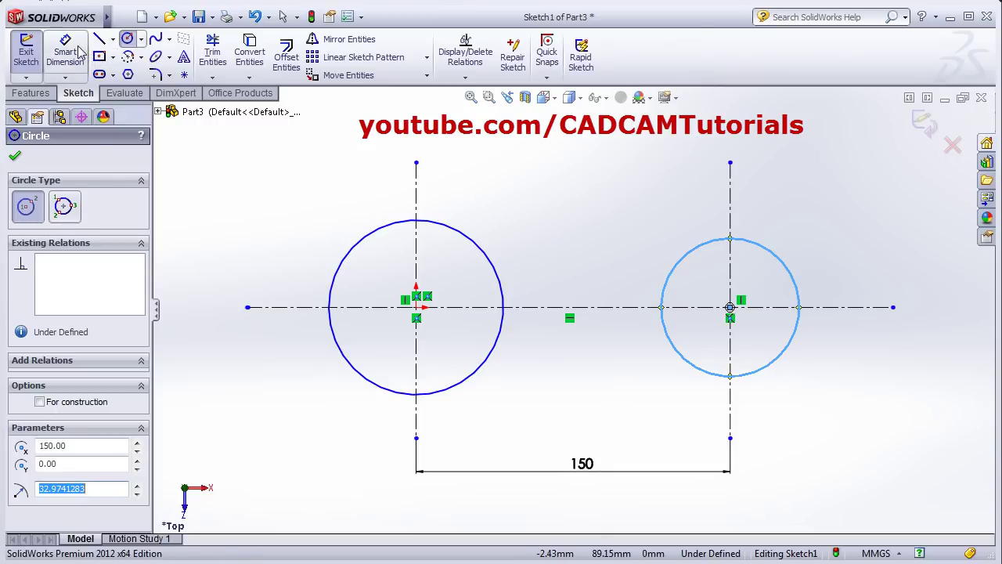
pyautogui.click(350, 251)
pyautogui.click(271, 205)
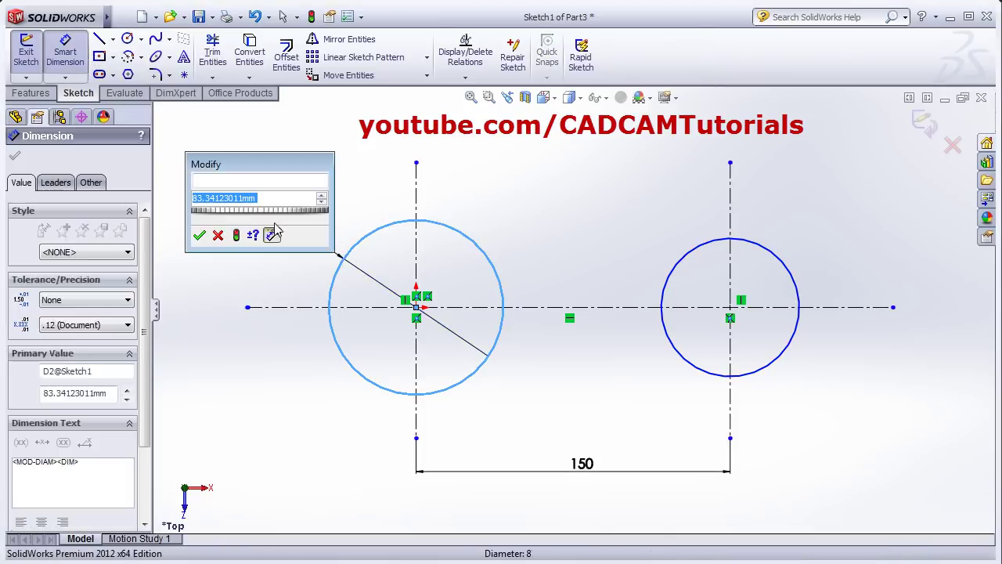
pyautogui.write('80')
pyautogui.press('Return')
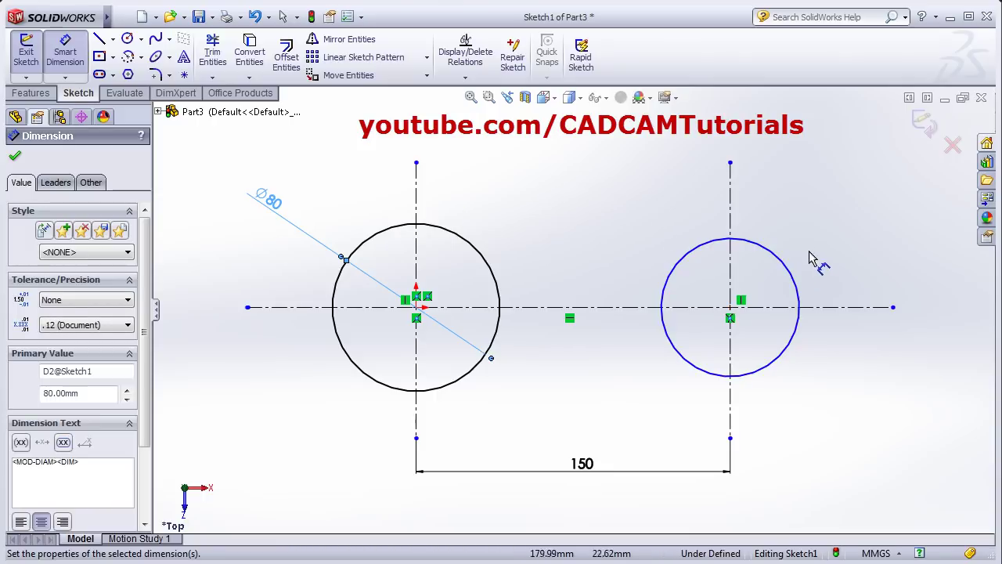
pyautogui.click(794, 272)
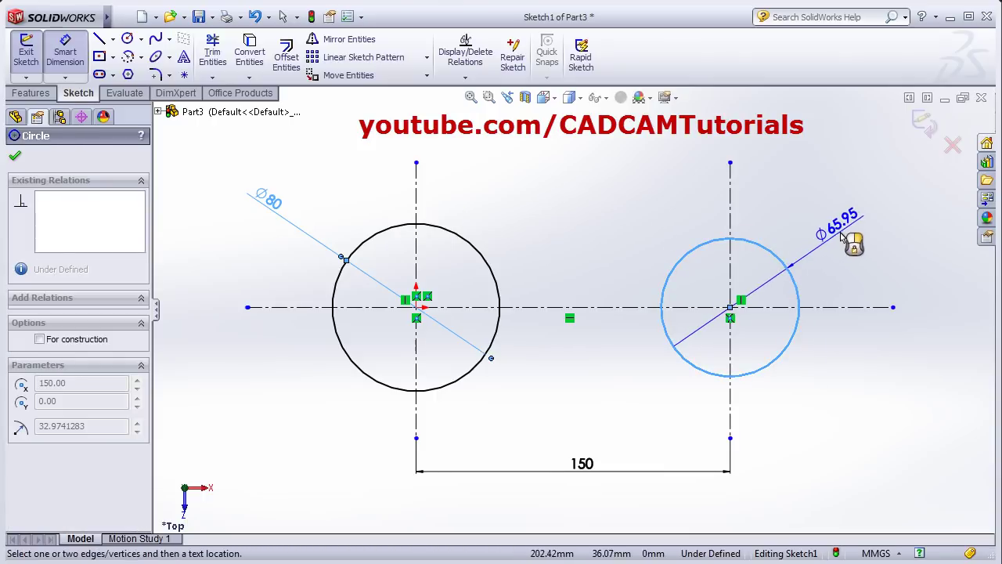
pyautogui.click(841, 237)
# Give the right circle a Ø70 diameter and finish the dimension
pyautogui.write('70')
pyautogui.press('Return')
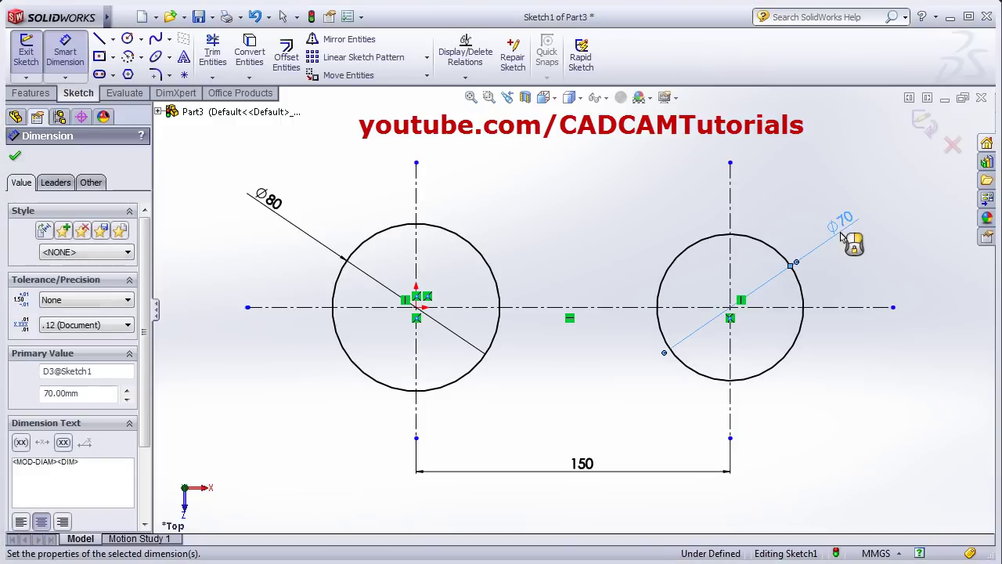
pyautogui.click(779, 190)
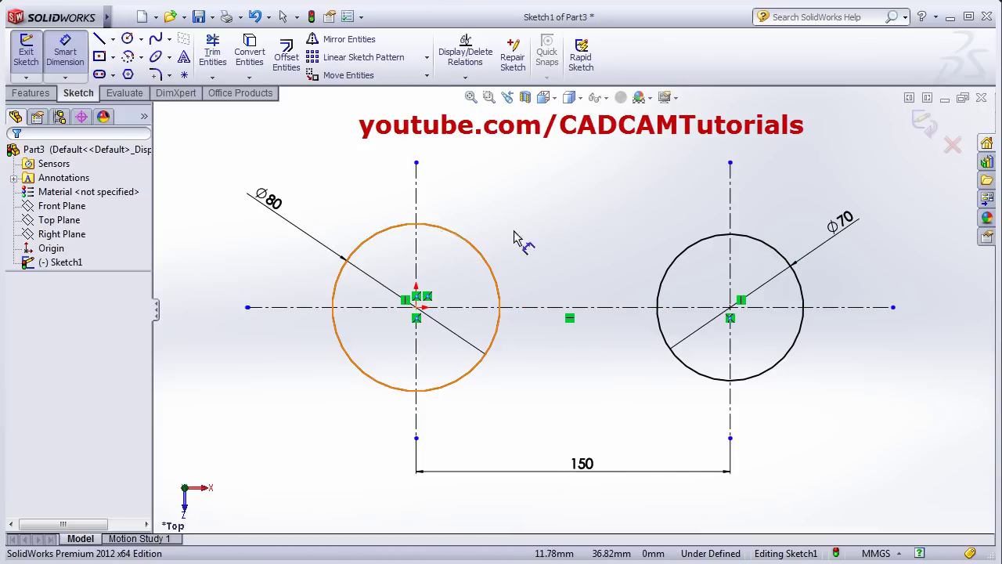
pyautogui.click(99, 39)
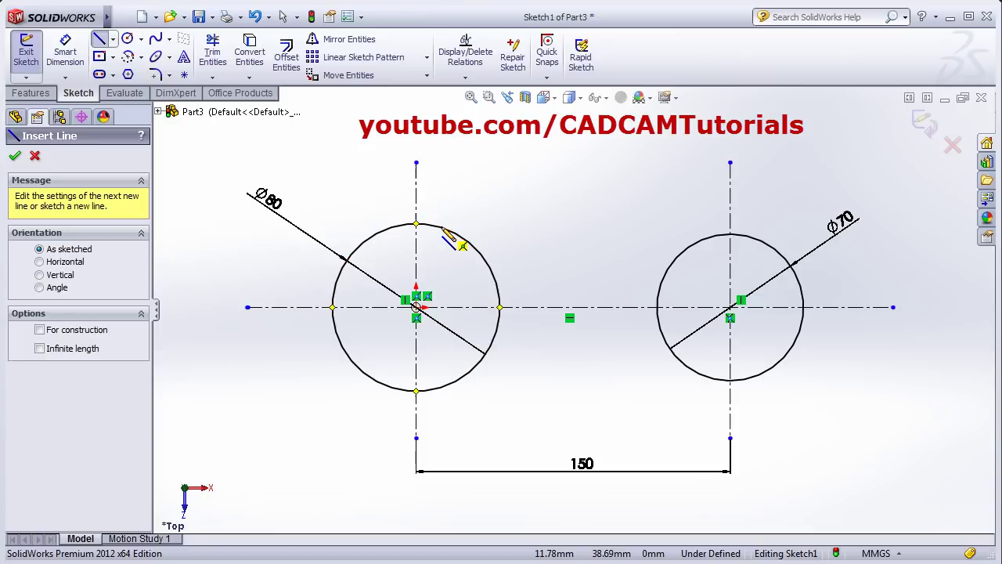
# Draw one line joining the tops and one joining the bottoms of the Ø80 and Ø70 circles
pyautogui.click(416, 225)
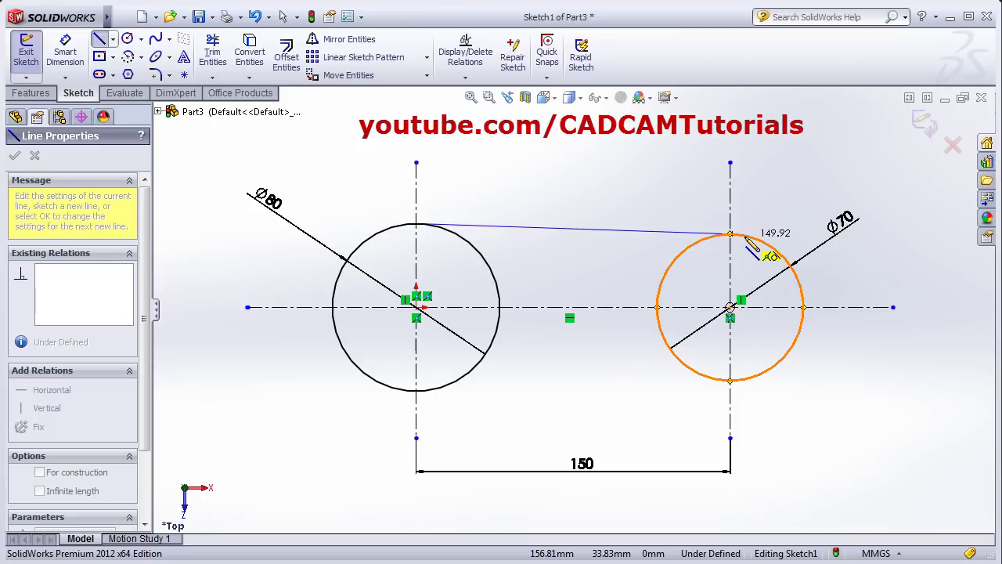
pyautogui.click(747, 239)
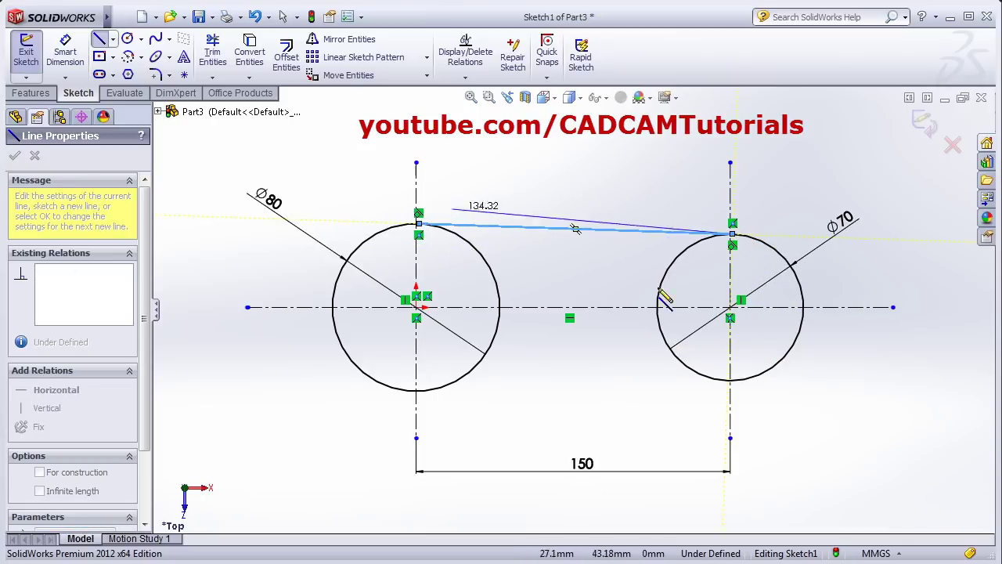
pyautogui.press('Escape')
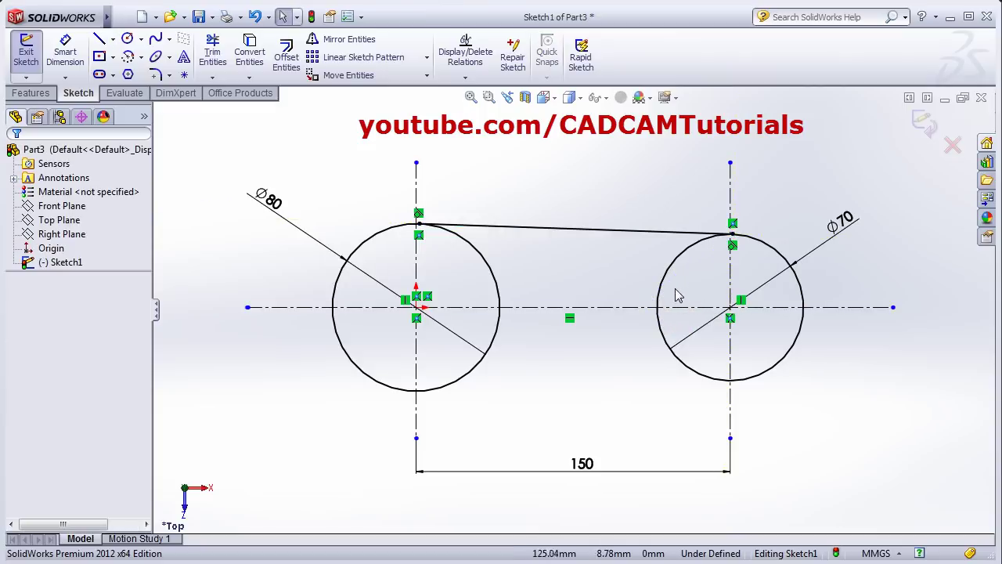
pyautogui.click(99, 39)
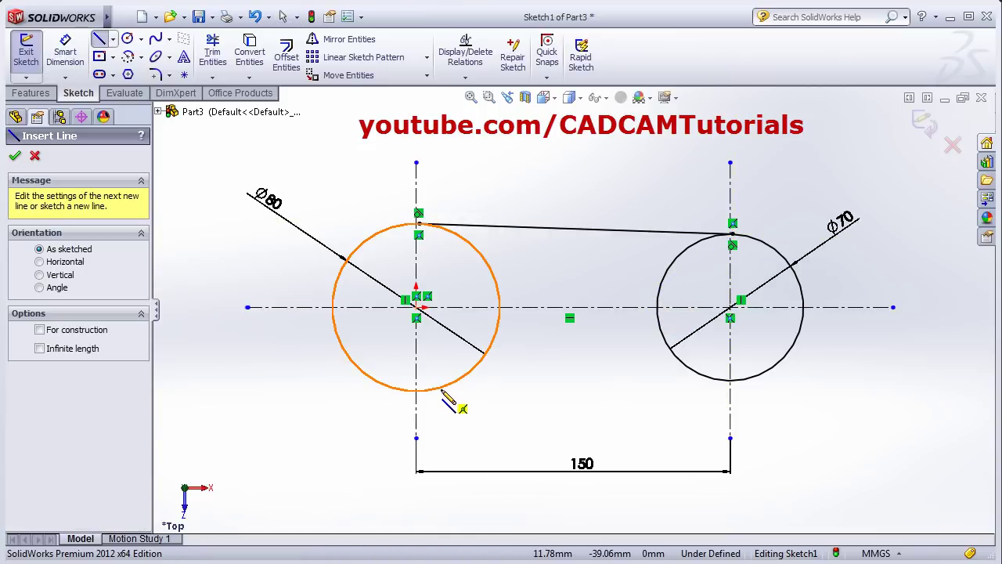
pyautogui.click(417, 390)
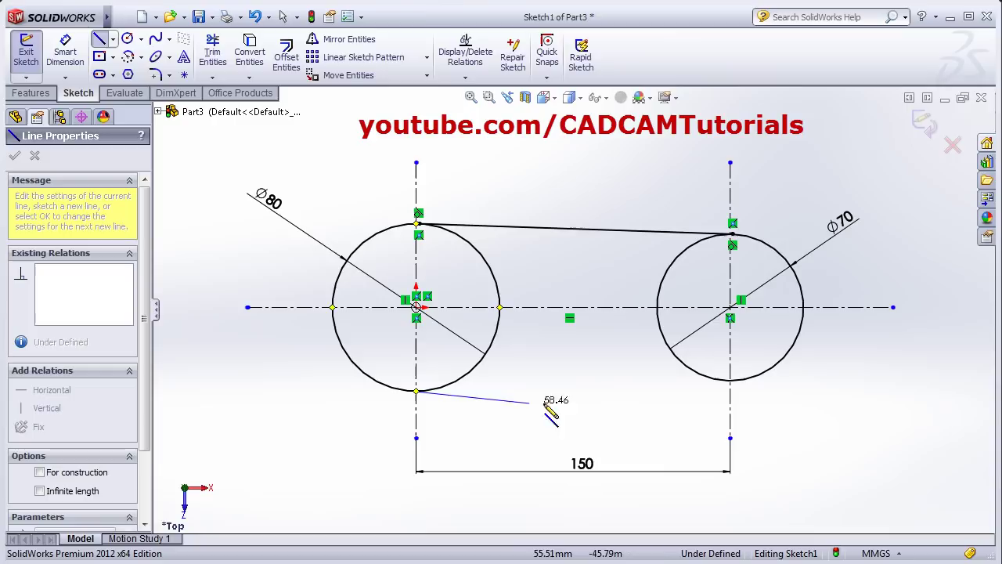
pyautogui.click(731, 381)
pyautogui.press('Escape')
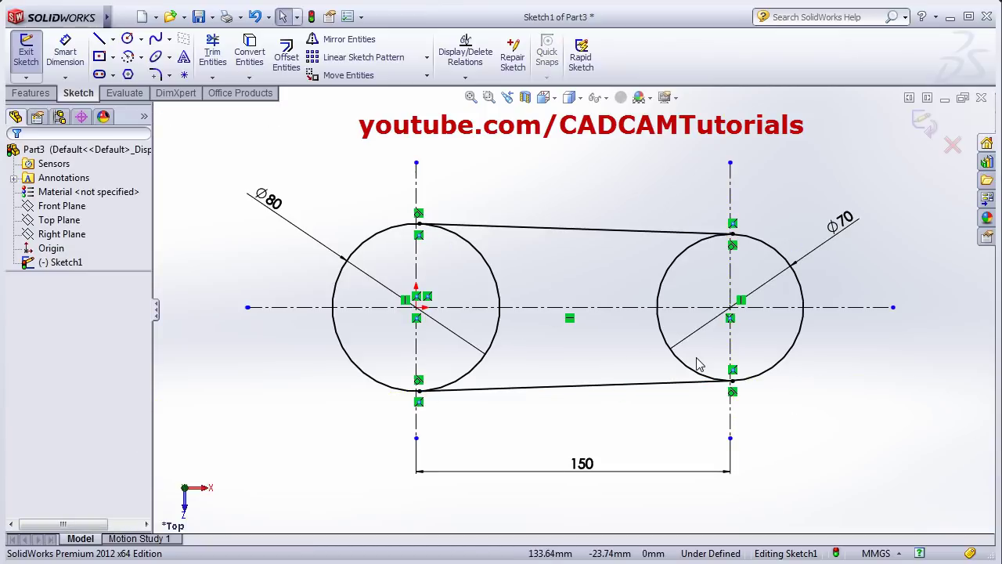
# Trim the inner upper and lower arcs of both circles
pyautogui.click(213, 52)
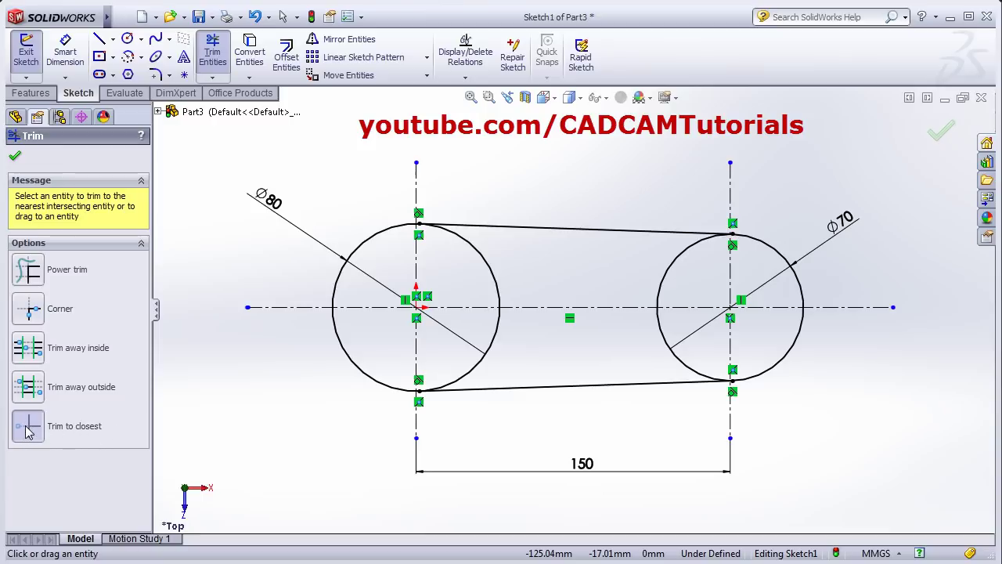
pyautogui.click(484, 263)
pyautogui.click(496, 348)
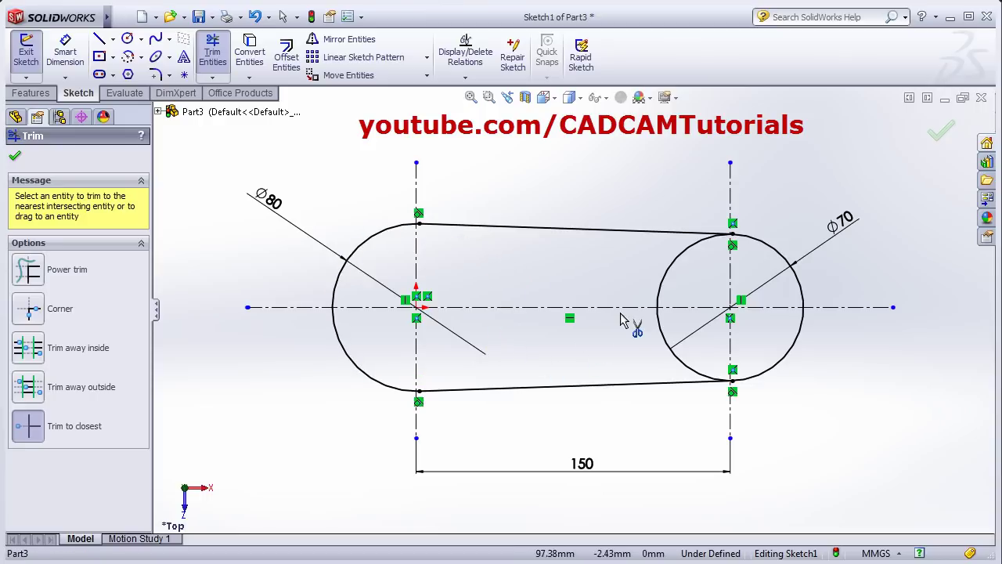
pyautogui.click(681, 265)
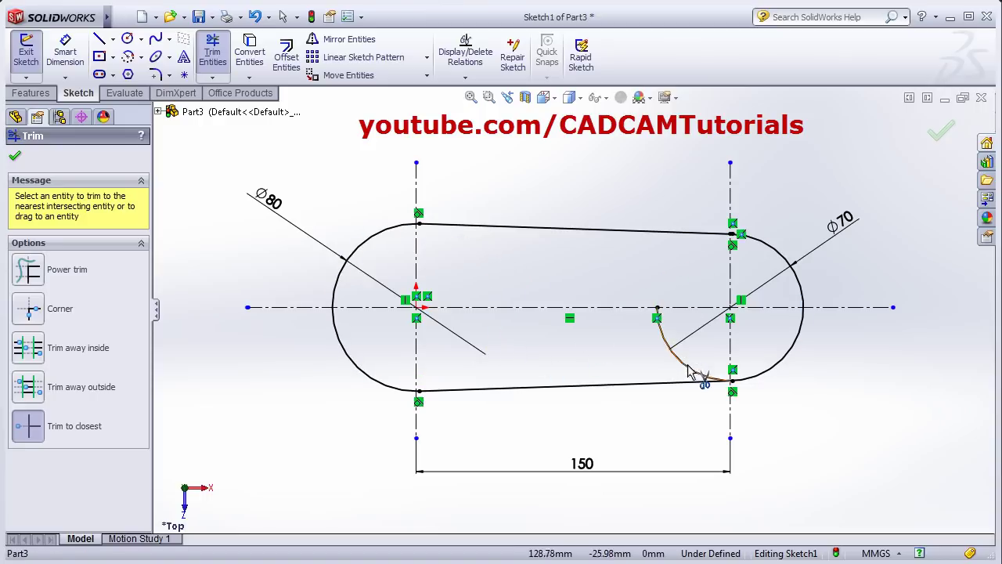
pyautogui.click(690, 376)
# Trim the leftover sliver at the line–arc junction and fit the slot in view
pyautogui.scroll(-5, 751, 396)
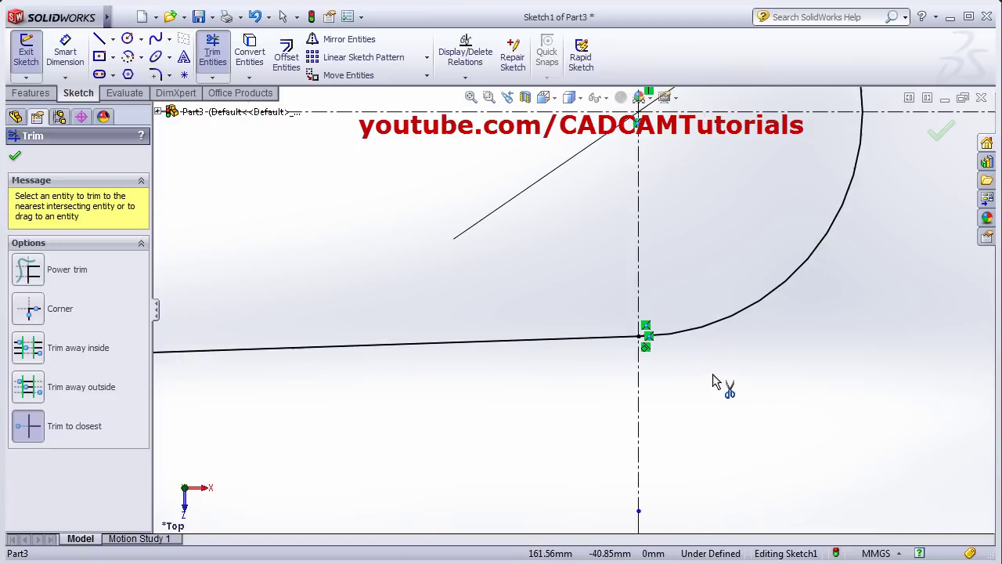
pyautogui.scroll(-6, 633, 317)
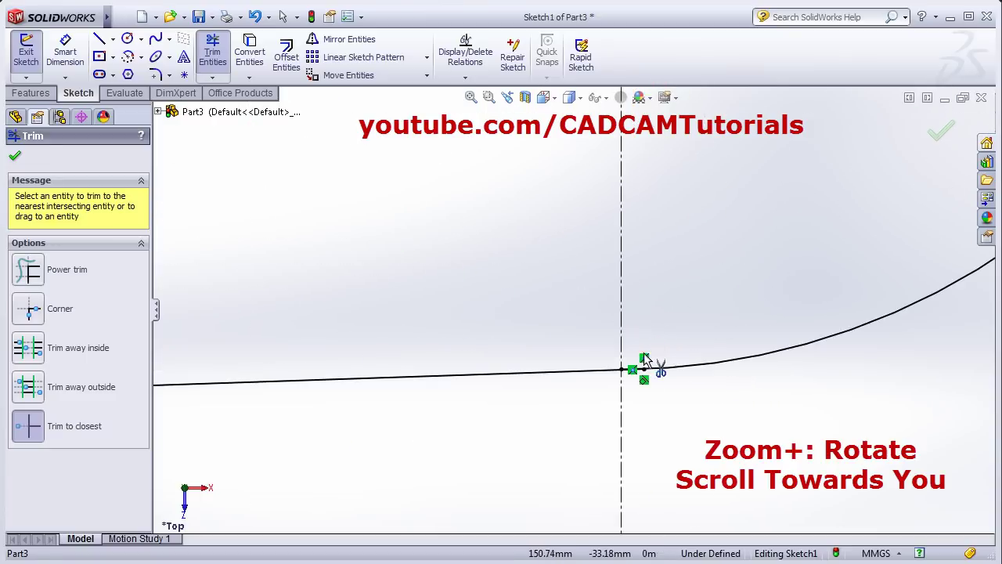
pyautogui.scroll(-6, 595, 365)
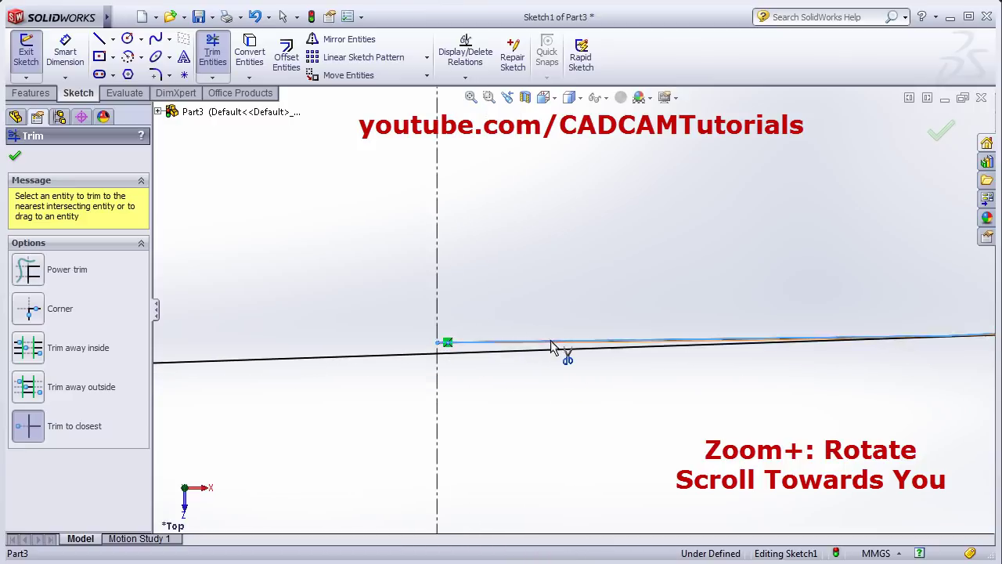
pyautogui.click(551, 341)
pyautogui.scroll(8, 550, 321)
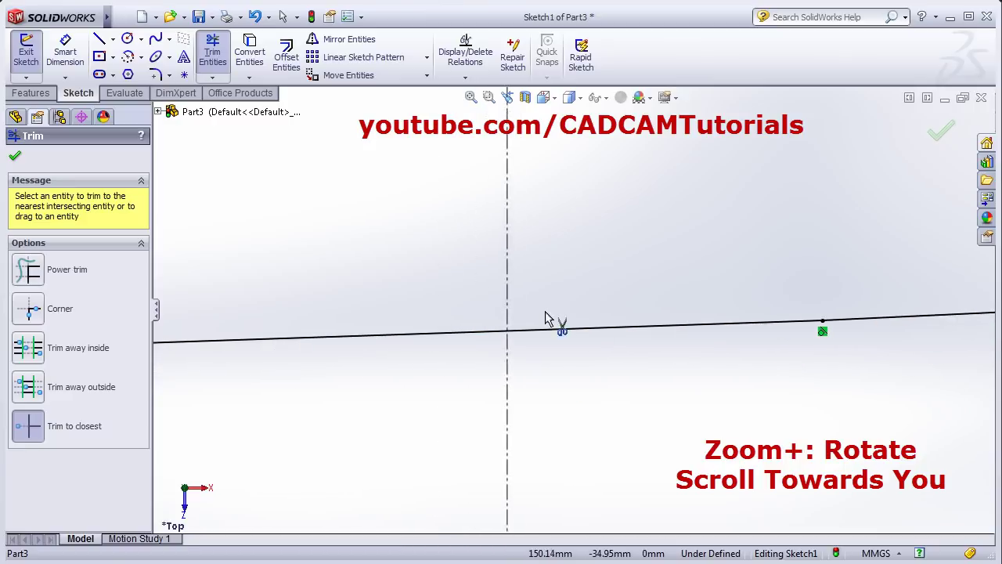
pyautogui.scroll(10, 561, 233)
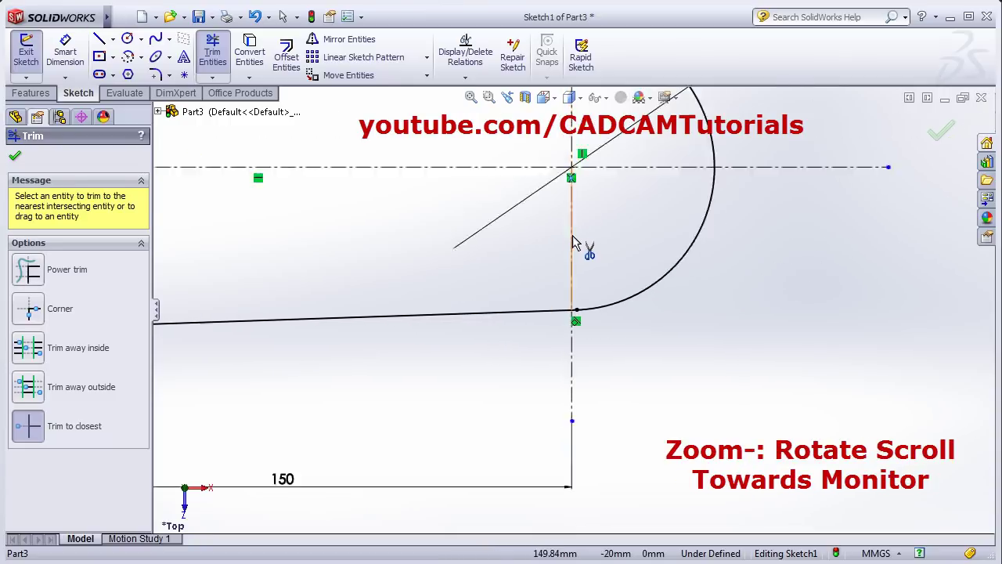
pyautogui.scroll(6, 577, 196)
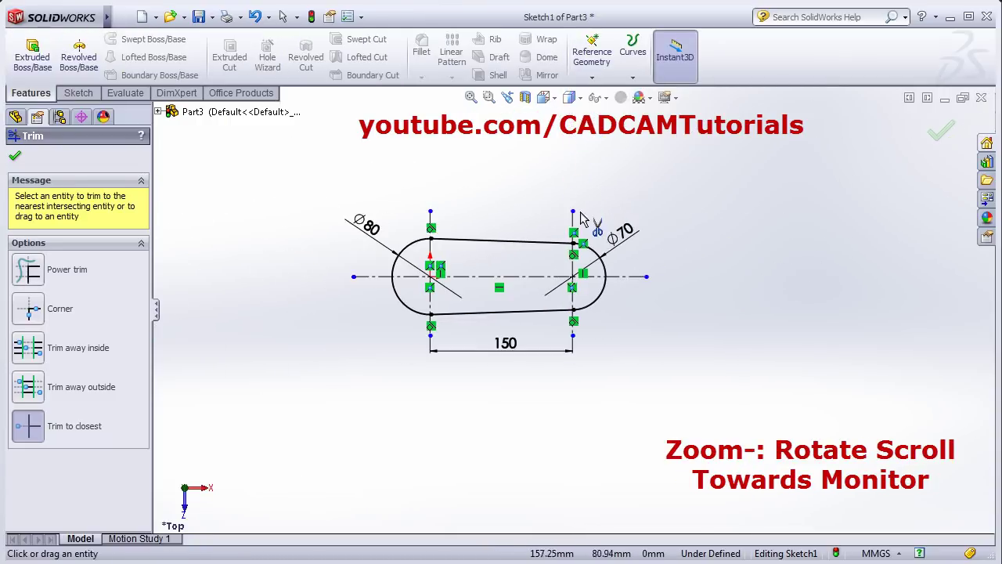
pyautogui.scroll(-8, 580, 223)
pyautogui.scroll(-10, 559, 276)
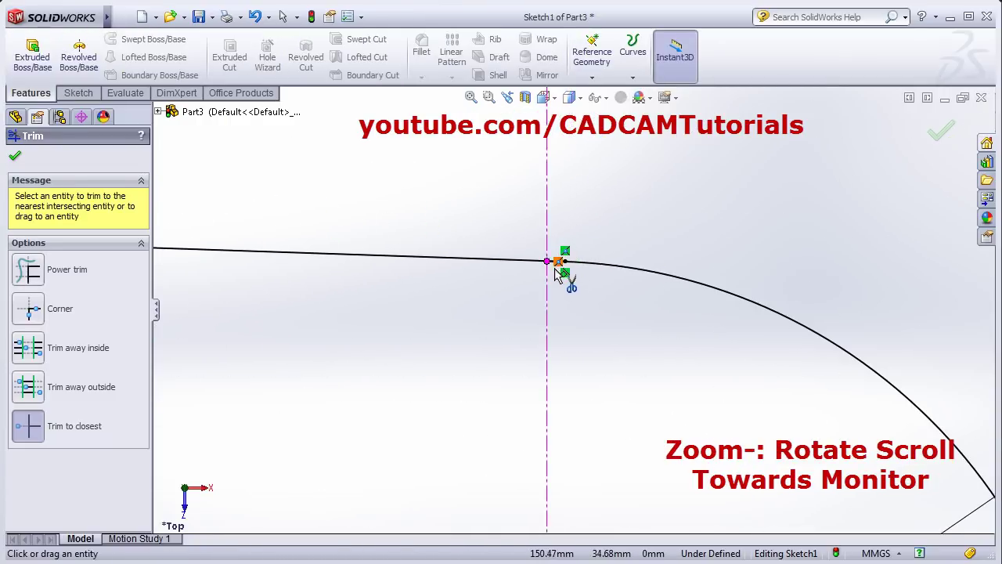
pyautogui.scroll(-8, 559, 276)
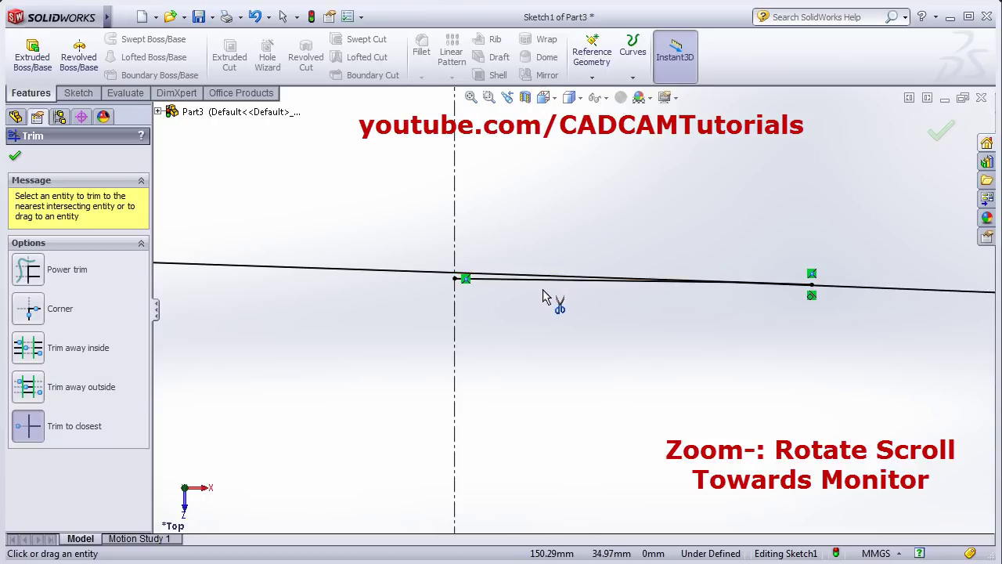
pyautogui.scroll(15, 544, 290)
pyautogui.scroll(-2, 339, 410)
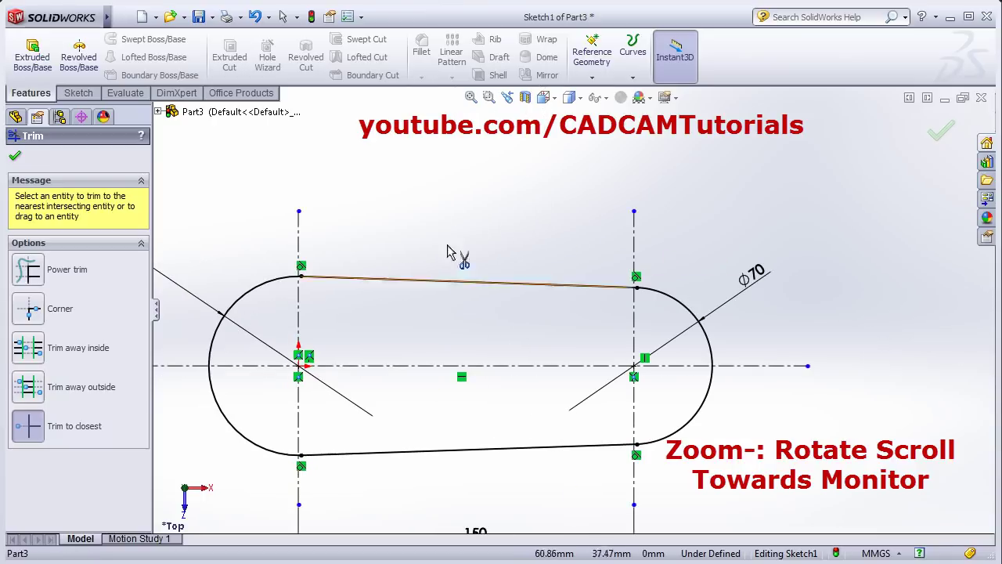
pyautogui.click(470, 98)
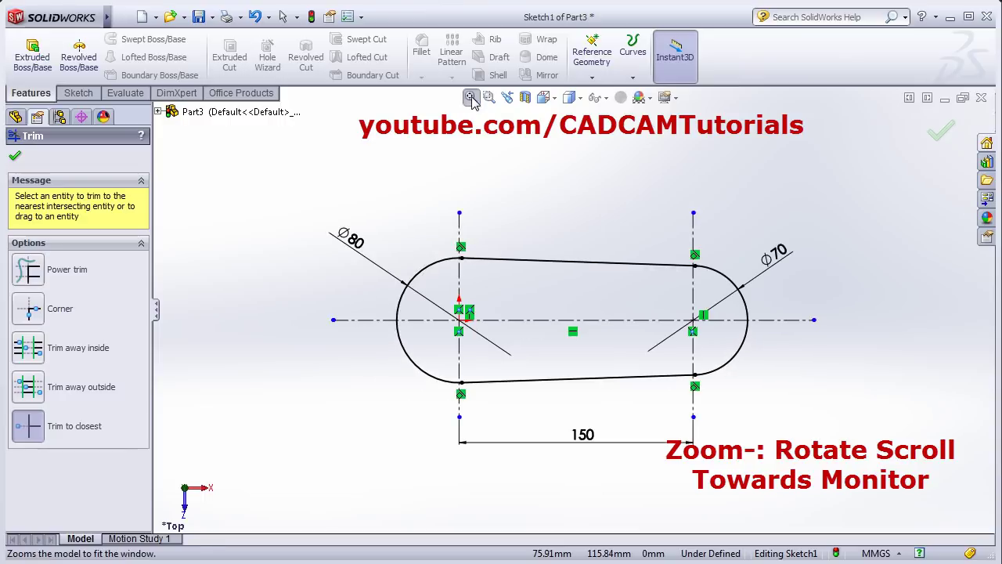
# Zoom and pan around the slot, then box-zoom so it fills the drawing area
pyautogui.click(488, 98)
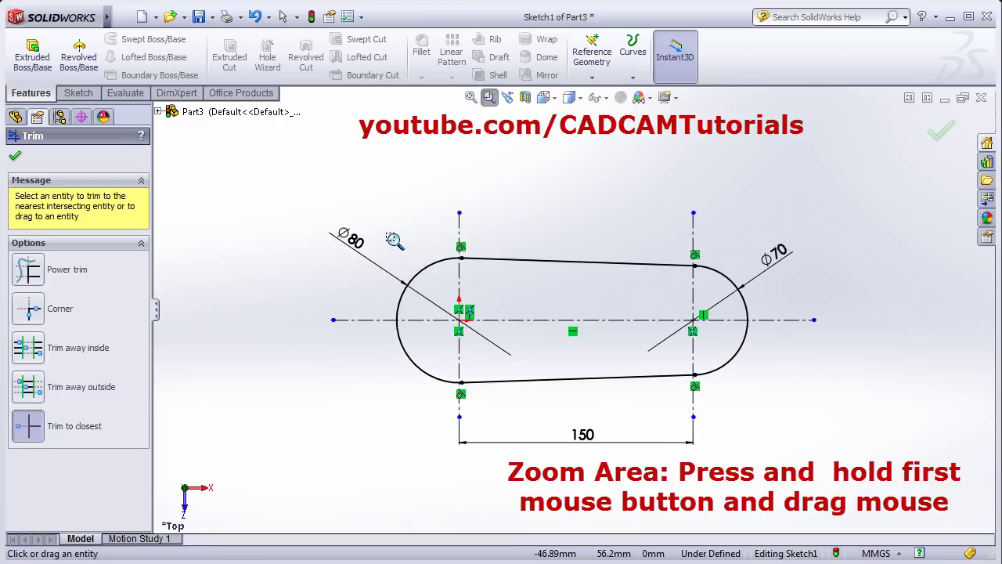
pyautogui.moveTo(386, 232); pyautogui.dragTo(516, 409)
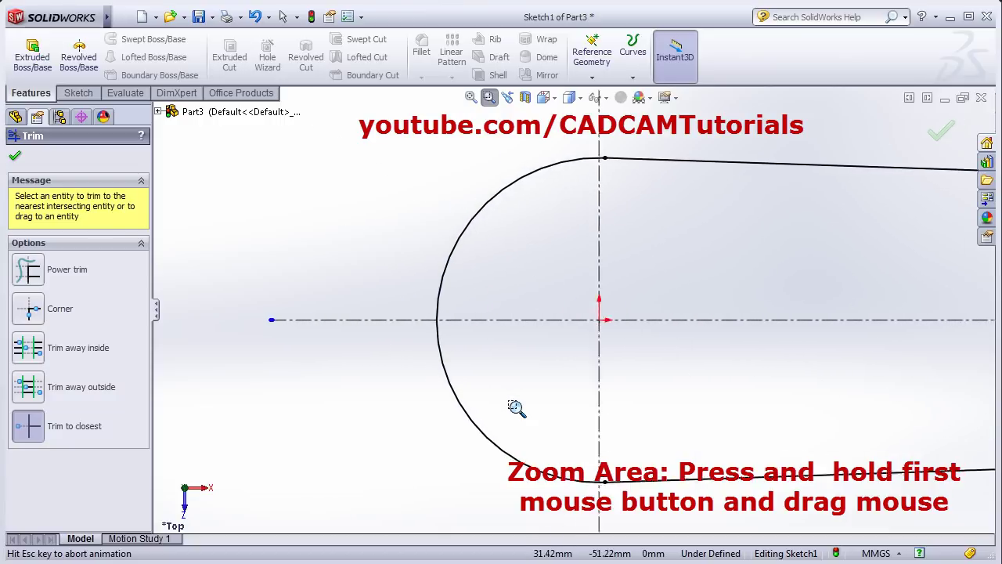
pyautogui.click(471, 97)
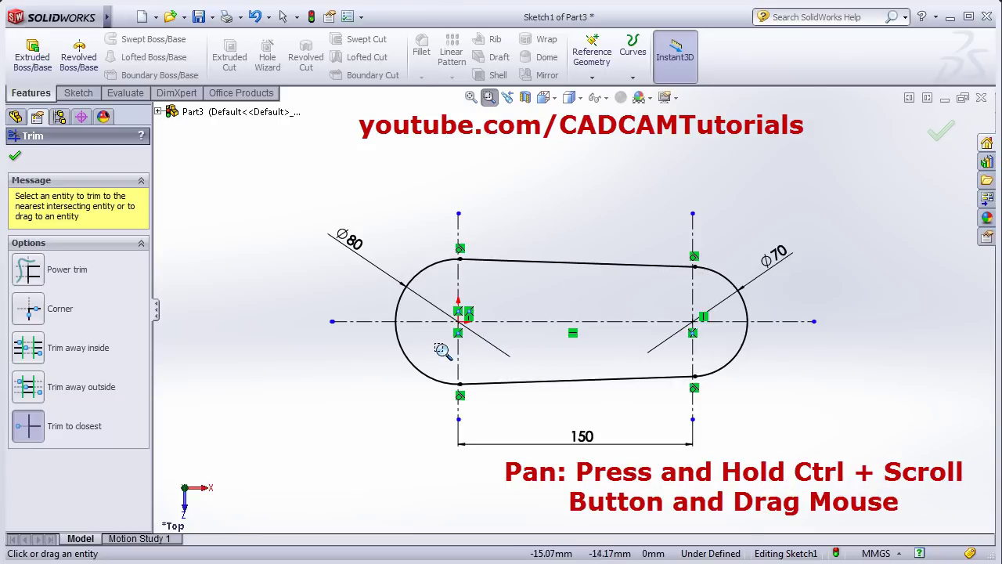
pyautogui.moveTo(443, 350)
pyautogui.keyDown('ctrl'); pyautogui.mouseDown(button='middle')
pyautogui.moveTo(512, 291)
pyautogui.moveTo(377, 364)
pyautogui.moveTo(439, 327)
pyautogui.mouseUp(button='middle'); pyautogui.keyUp('ctrl')
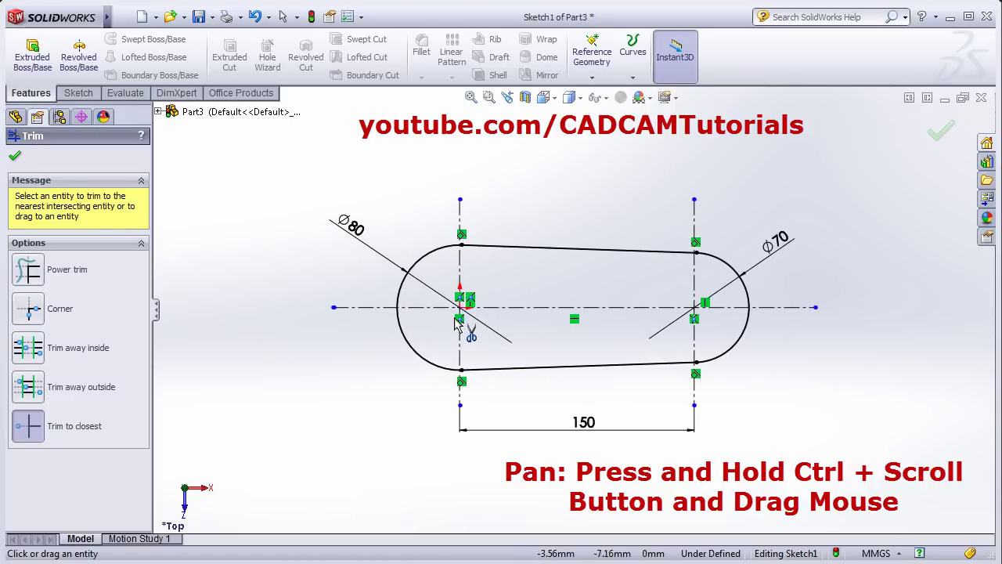
pyautogui.scroll(3, 513, 315)
pyautogui.scroll(-4, 505, 313)
pyautogui.scroll(-5, 571, 347)
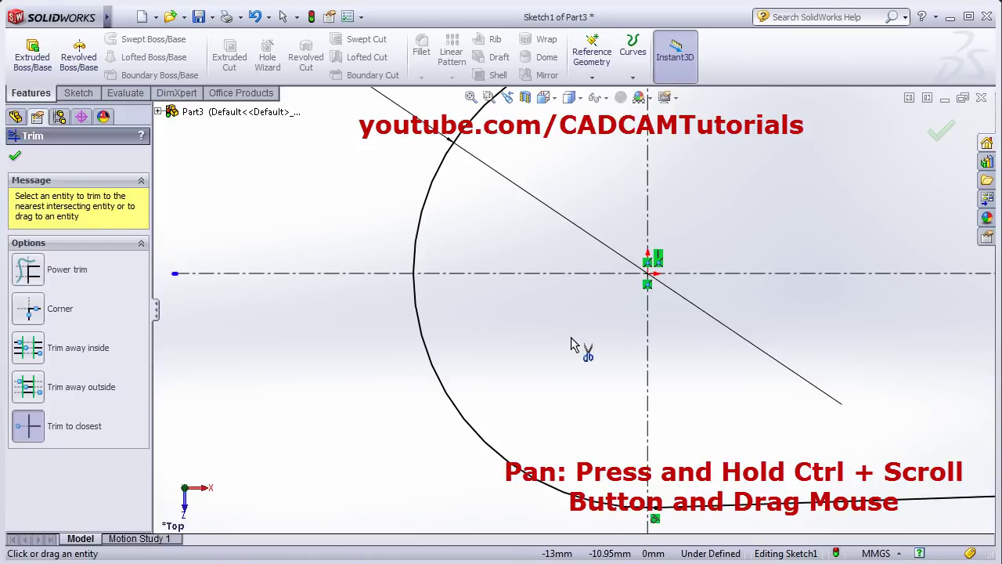
pyautogui.scroll(6, 574, 349)
pyautogui.keyDown('ctrl'); pyautogui.moveTo(581, 332); pyautogui.dragTo(454, 358, button='middle'); pyautogui.keyUp('ctrl')
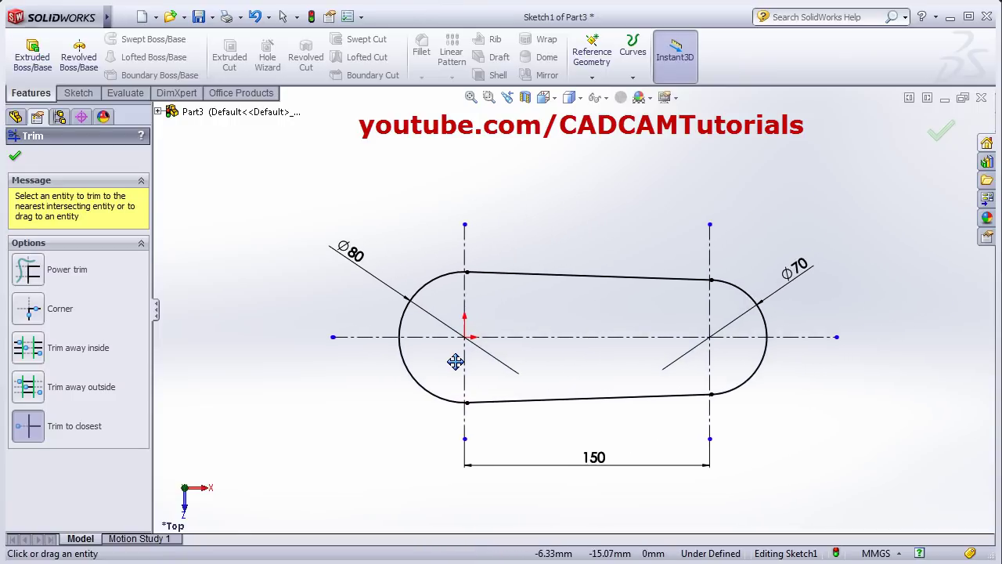
pyautogui.click(471, 97)
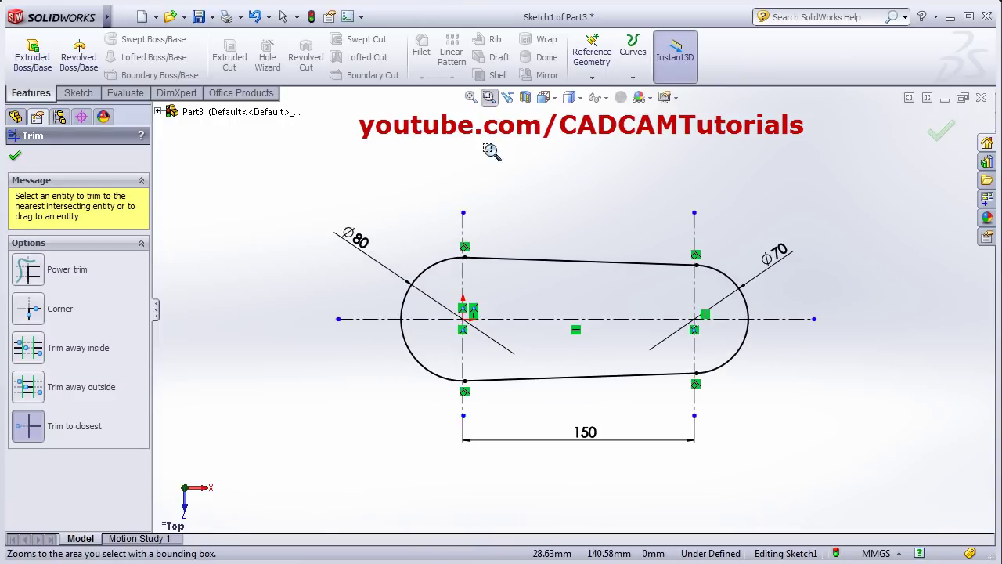
pyautogui.moveTo(310, 175)
pyautogui.mouseDown()
pyautogui.moveTo(799, 470)
pyautogui.moveTo(822, 457)
pyautogui.moveTo(843, 464)
pyautogui.mouseUp()
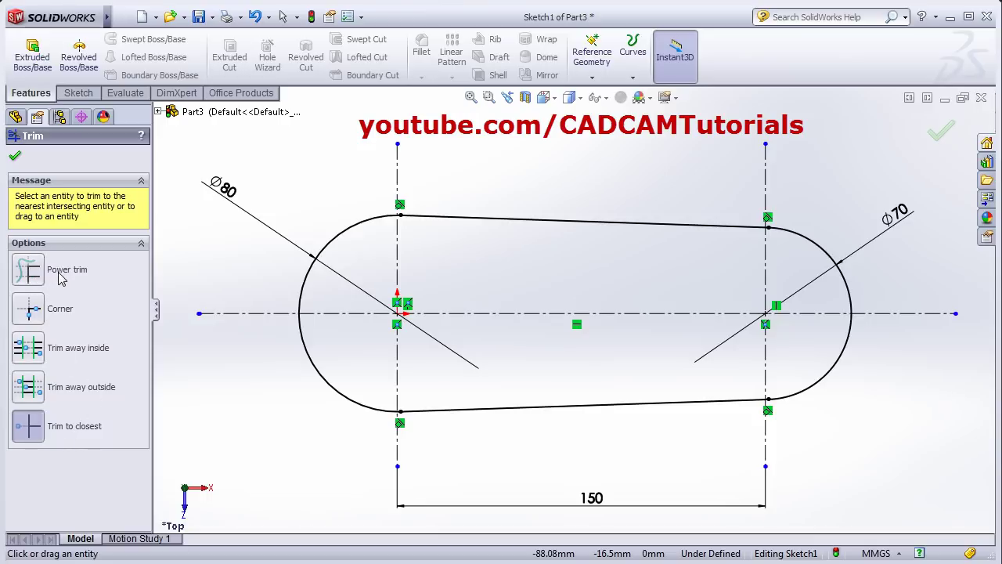
# Try power-trimming the centreline ends and slot edges, then undo twice to restore the slot
pyautogui.click(33, 276)
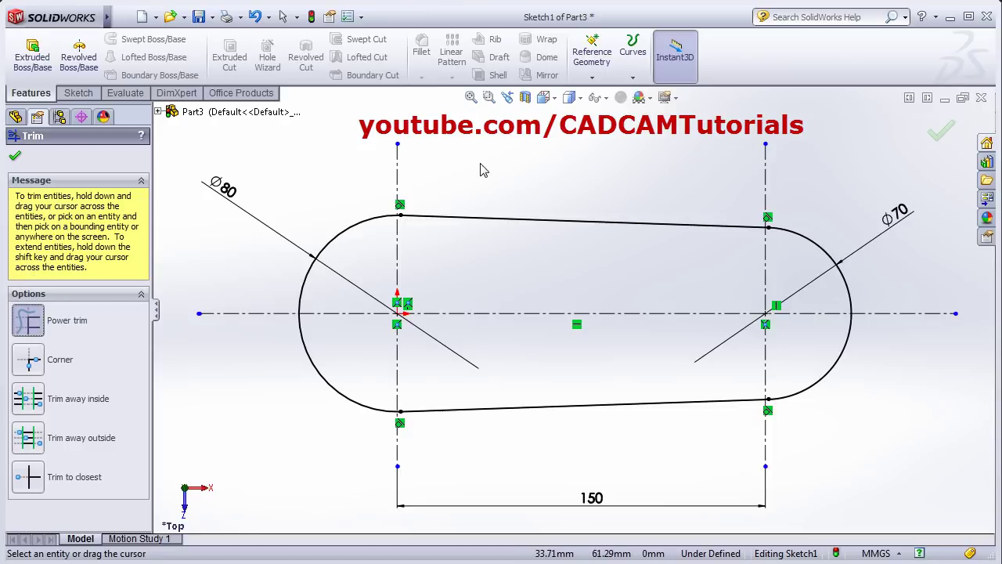
pyautogui.moveTo(481, 165)
pyautogui.mouseDown()
pyautogui.moveTo(344, 188)
pyautogui.moveTo(276, 272)
pyautogui.moveTo(267, 325)
pyautogui.moveTo(285, 373)
pyautogui.mouseUp()
pyautogui.moveTo(359, 453)
pyautogui.mouseDown()
pyautogui.moveTo(404, 457)
pyautogui.moveTo(688, 457)
pyautogui.moveTo(861, 419)
pyautogui.moveTo(889, 341)
pyautogui.moveTo(890, 289)
pyautogui.moveTo(860, 219)
pyautogui.moveTo(806, 183)
pyautogui.moveTo(690, 166)
pyautogui.mouseUp()
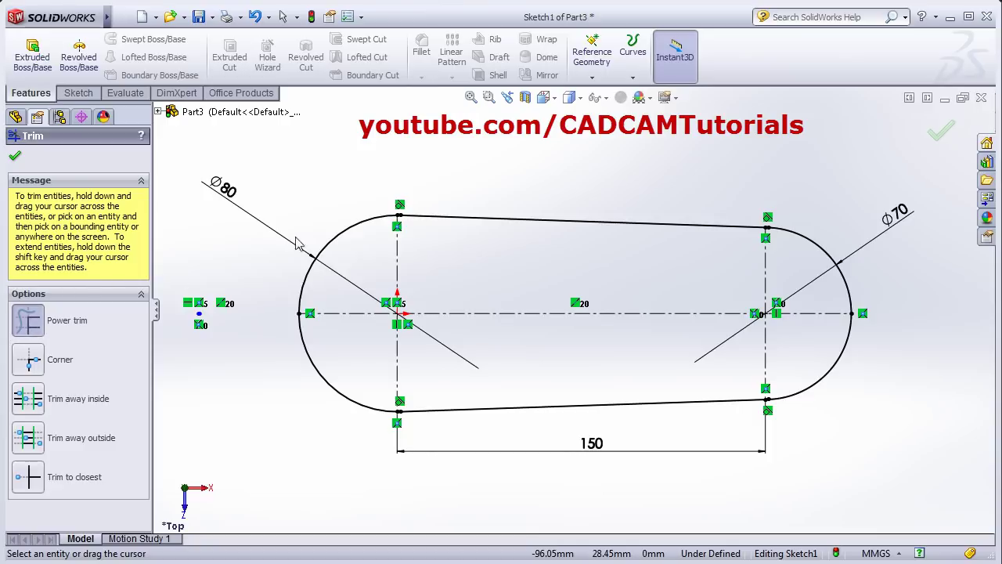
pyautogui.moveTo(482, 199)
pyautogui.mouseDown()
pyautogui.moveTo(284, 301)
pyautogui.moveTo(480, 366)
pyautogui.moveTo(527, 407)
pyautogui.moveTo(568, 401)
pyautogui.moveTo(646, 430)
pyautogui.moveTo(619, 453)
pyautogui.mouseUp()
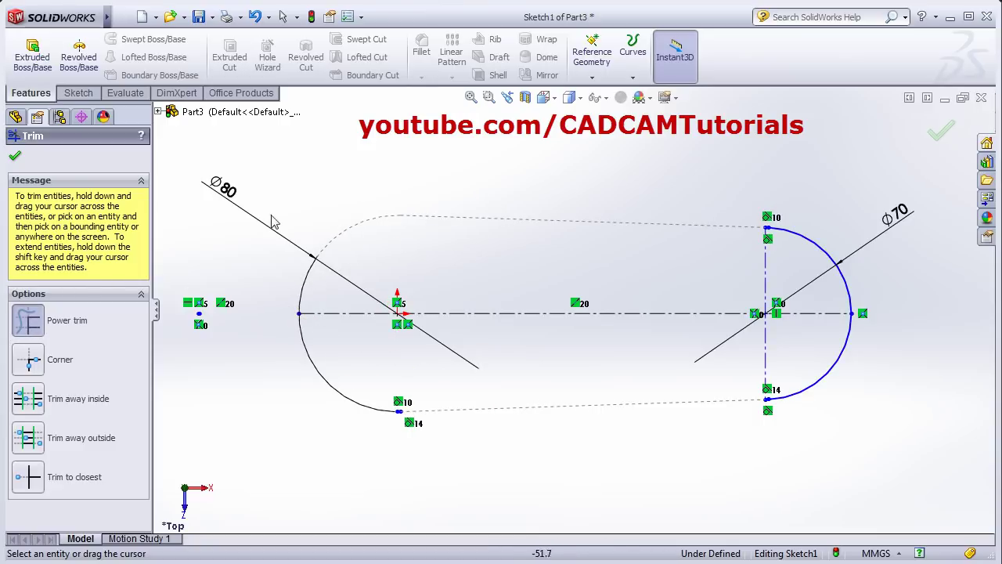
pyautogui.click(255, 16)
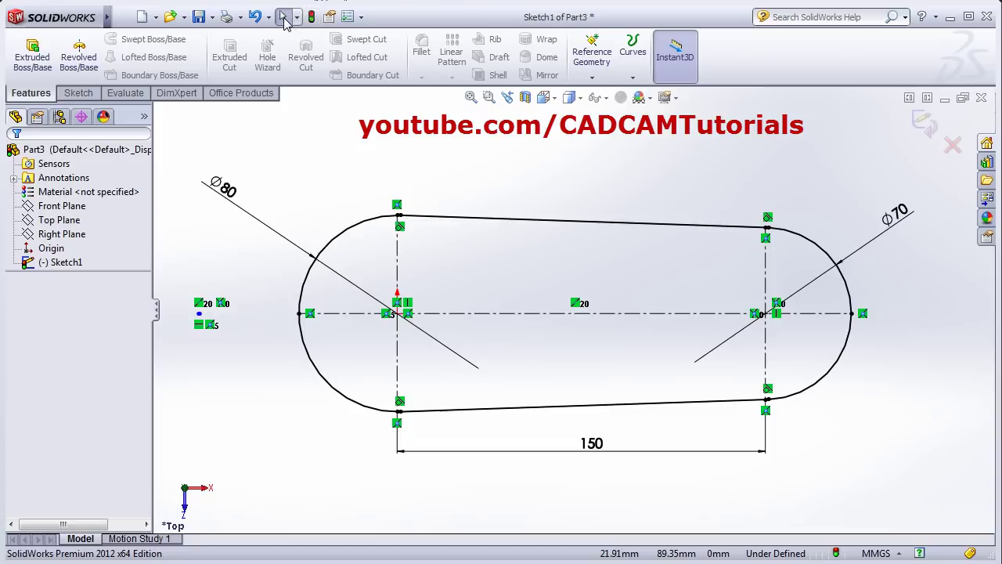
pyautogui.click(253, 19)
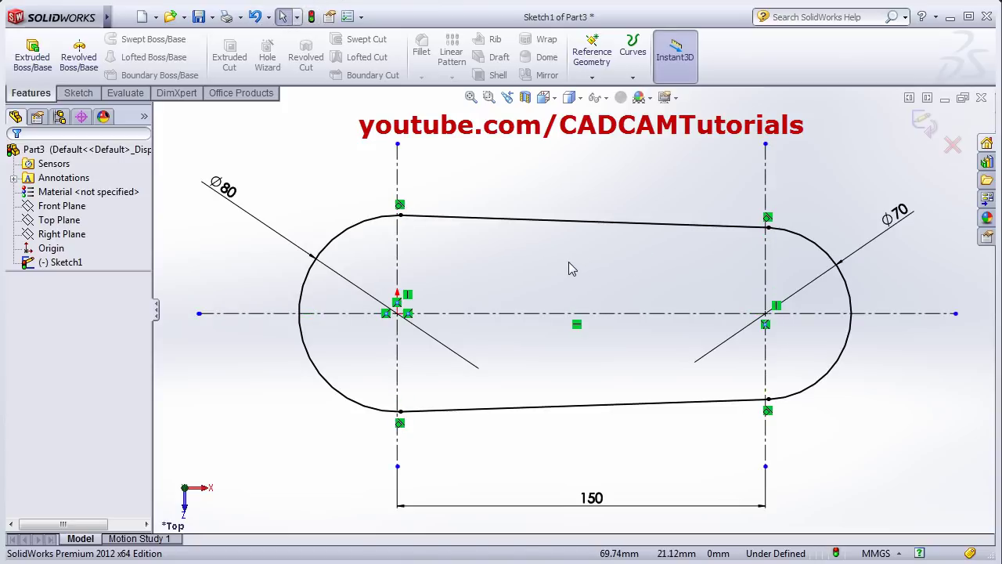
# Draw a vertical line from above the centreline up past the slot's top edge
pyautogui.click(79, 93)
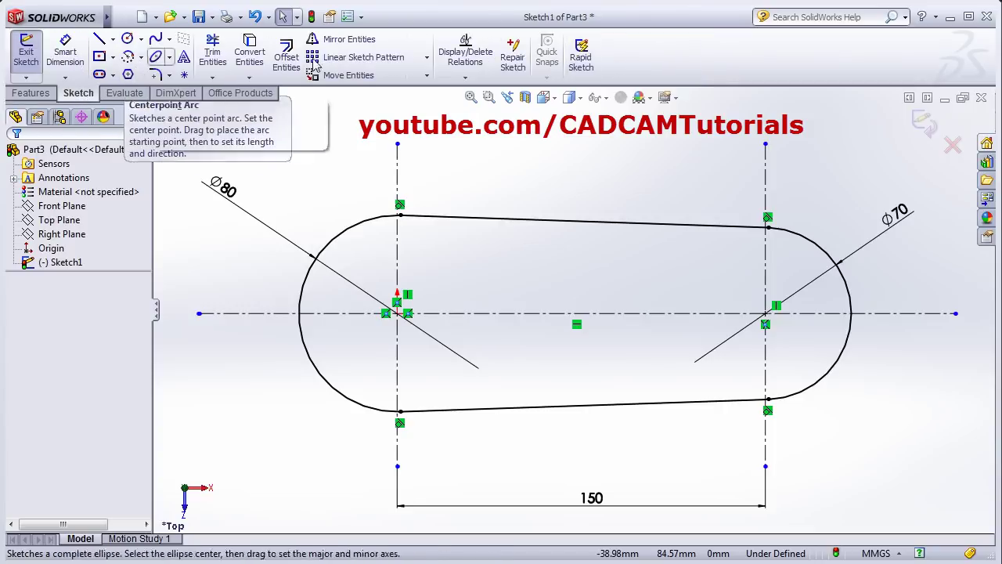
pyautogui.click(212, 54)
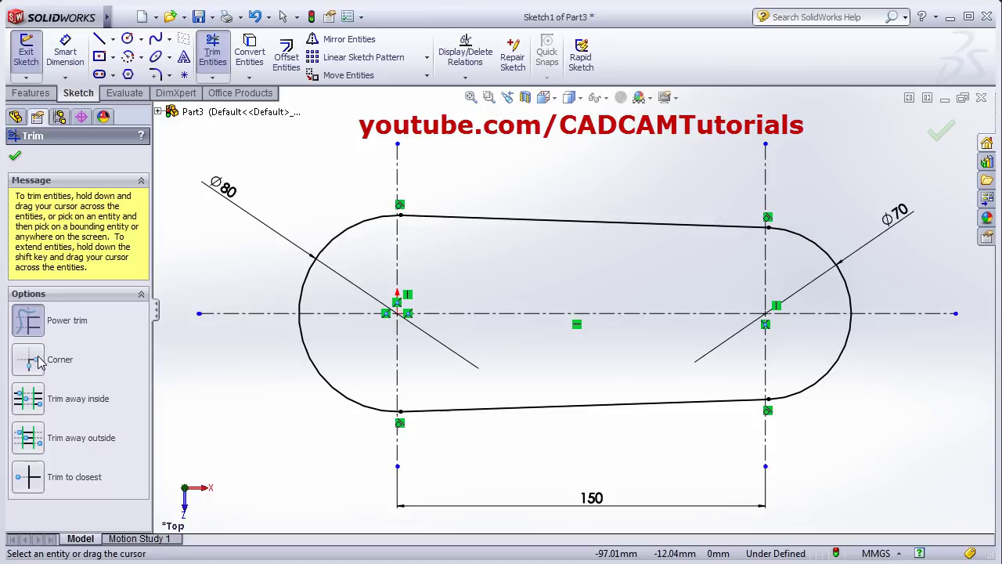
pyautogui.click(100, 38)
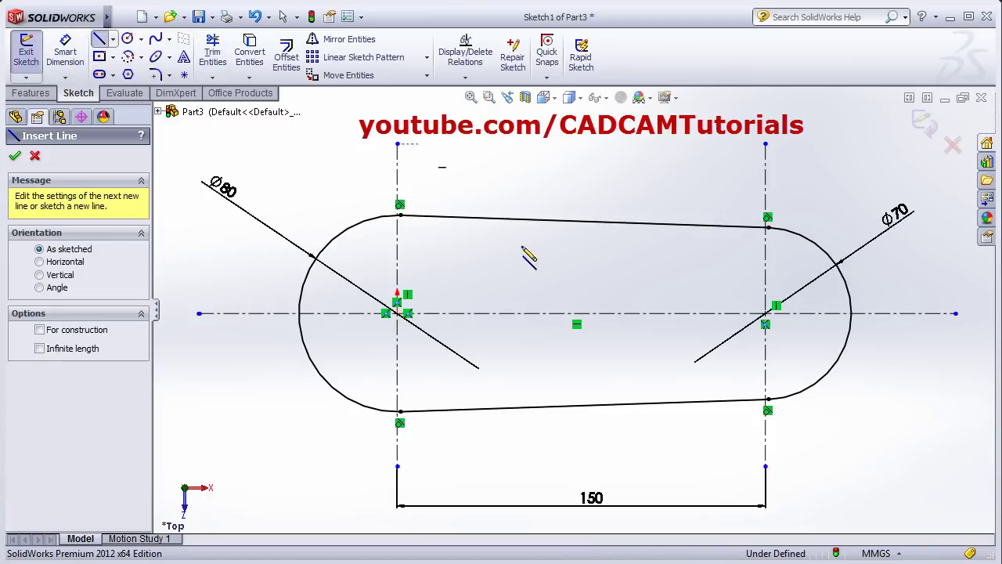
pyautogui.click(496, 296)
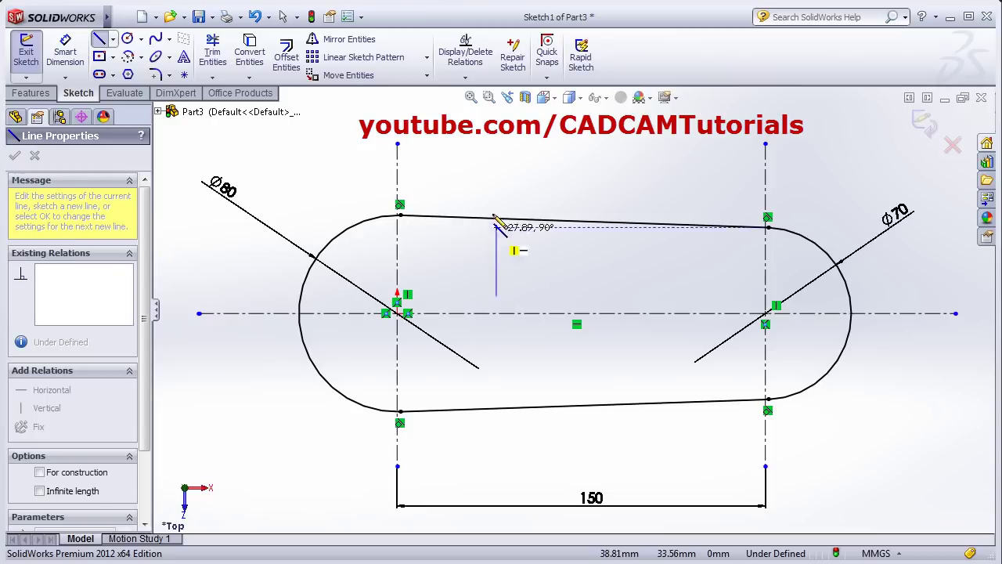
pyautogui.click(497, 151)
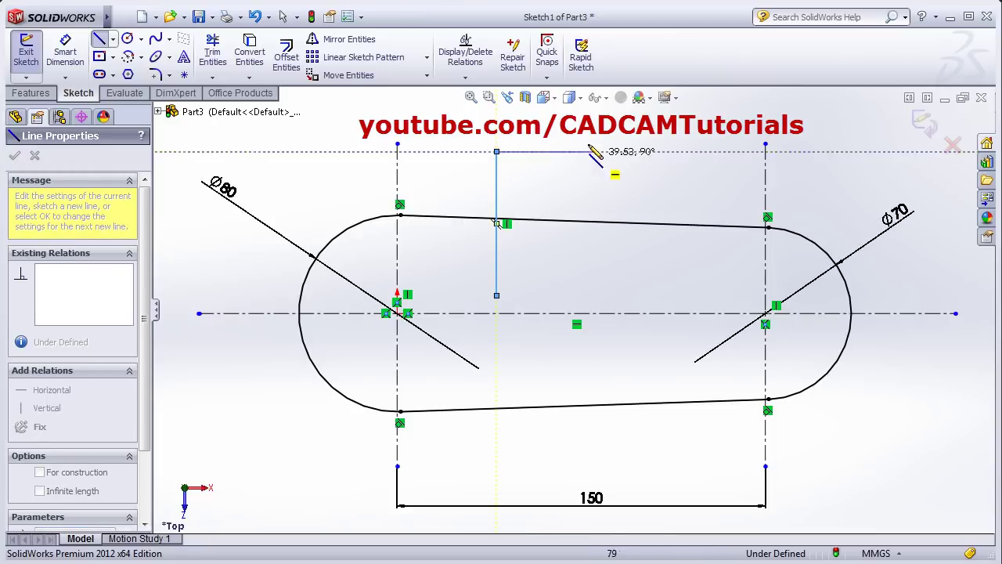
pyautogui.press('Escape')
# Draw a horizontal line above the slot, crossing the vertical line
pyautogui.rightClick(574, 151)
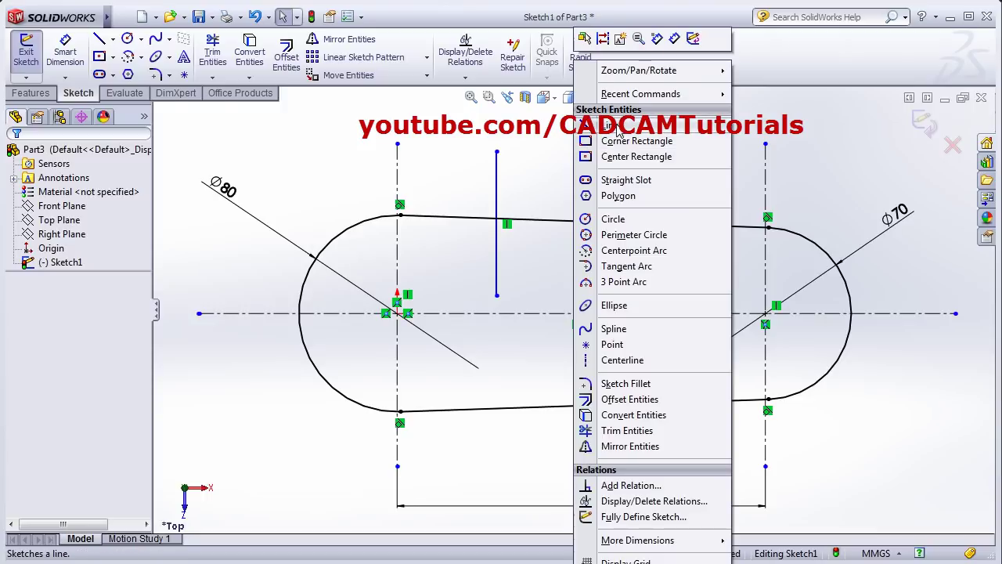
pyautogui.click(619, 132)
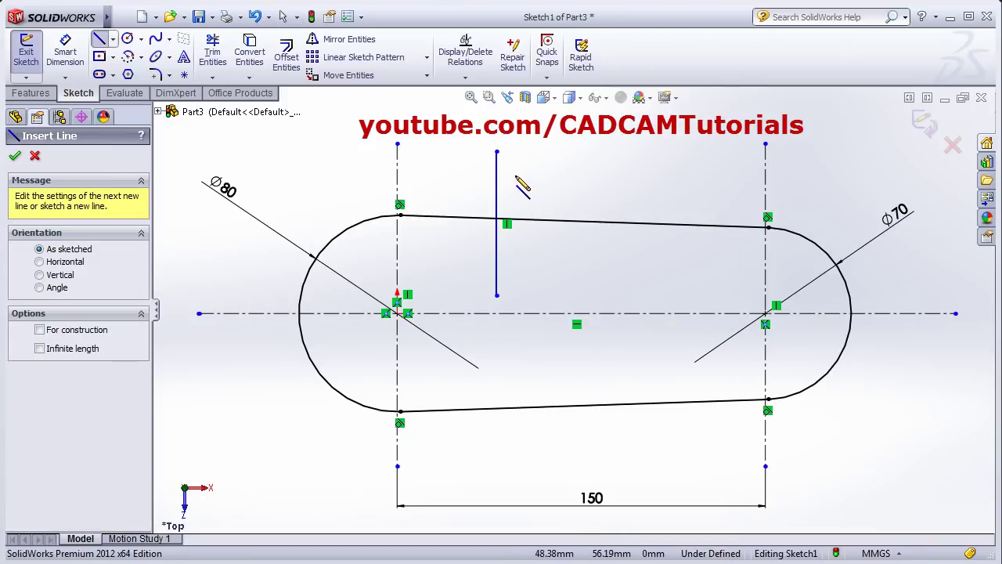
pyautogui.click(542, 178)
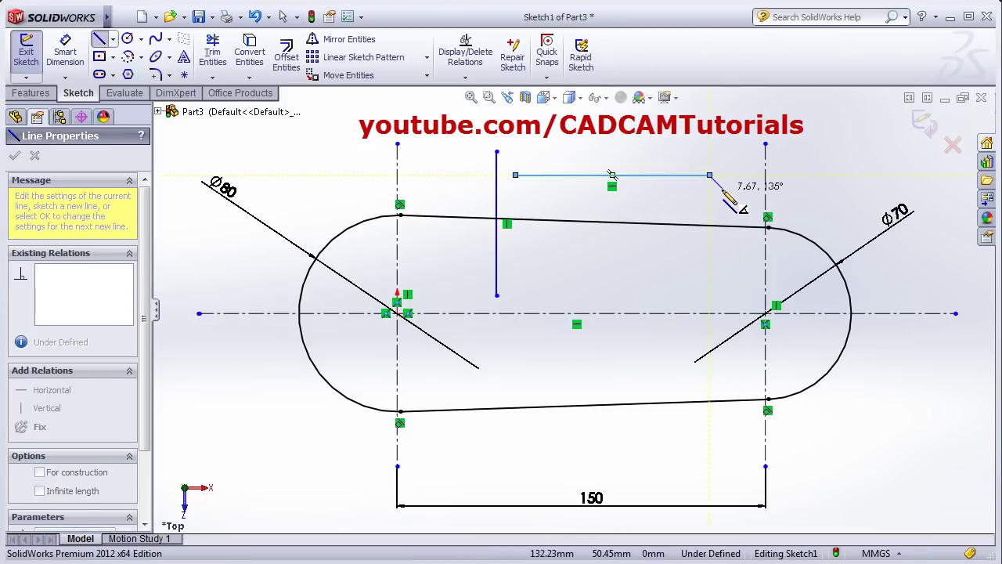
pyautogui.rightClick(709, 175)
pyautogui.press('Escape')
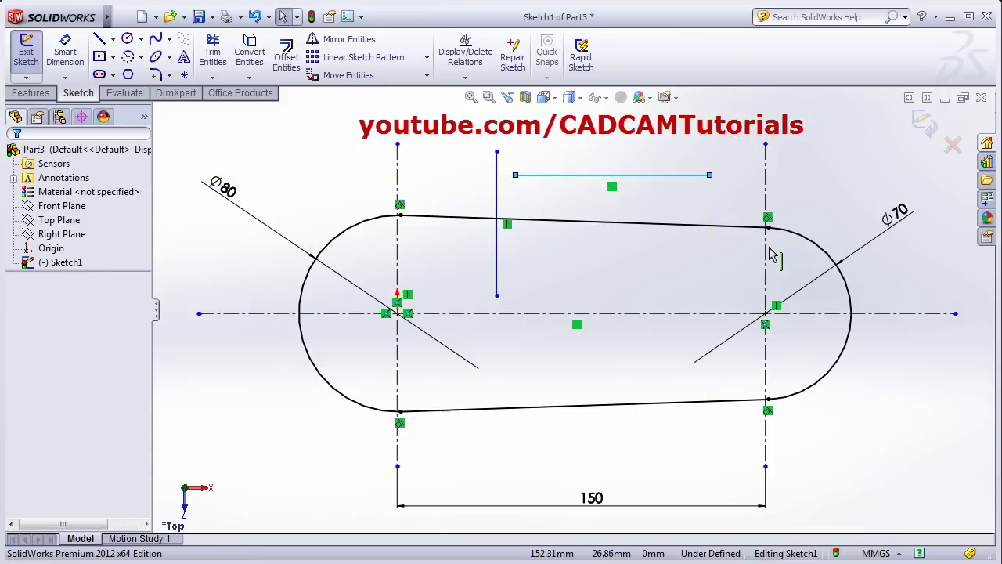
pyautogui.rightClick(708, 210)
pyautogui.click(665, 281)
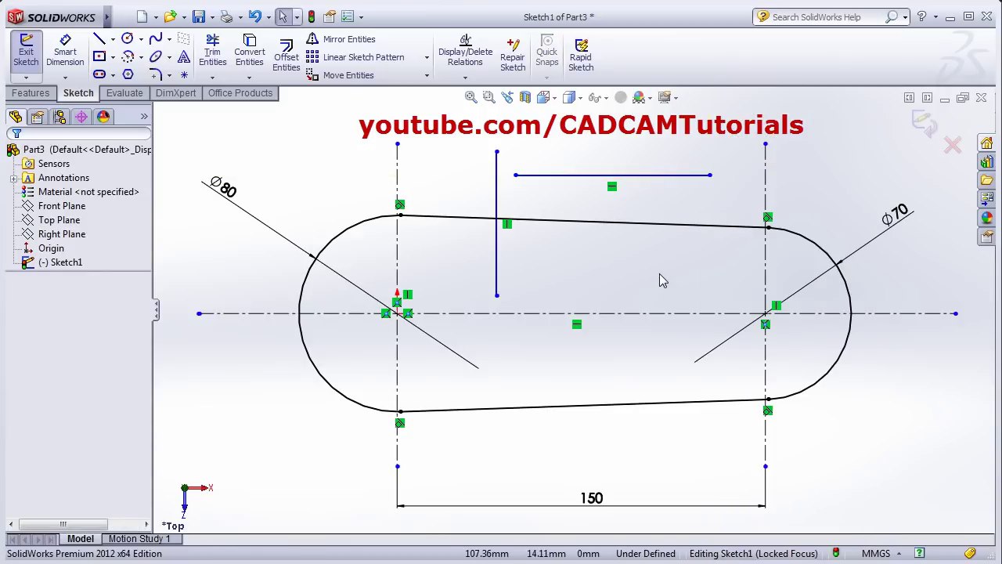
# Draw a second vertical line from the horizontal line down to just above the centreline
pyautogui.rightClick(661, 272)
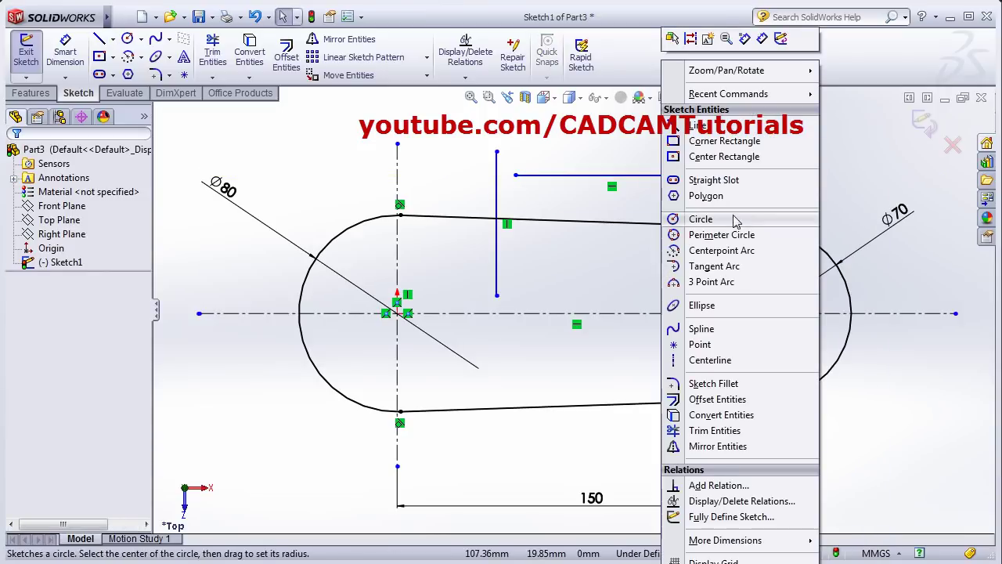
pyautogui.click(674, 144)
pyautogui.click(664, 144)
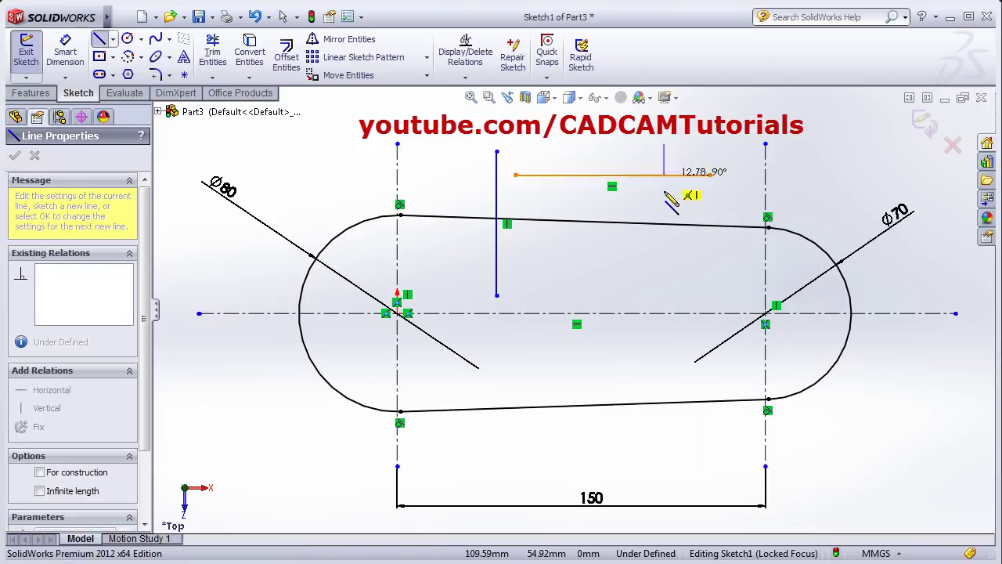
pyautogui.click(665, 296)
pyautogui.press('Escape')
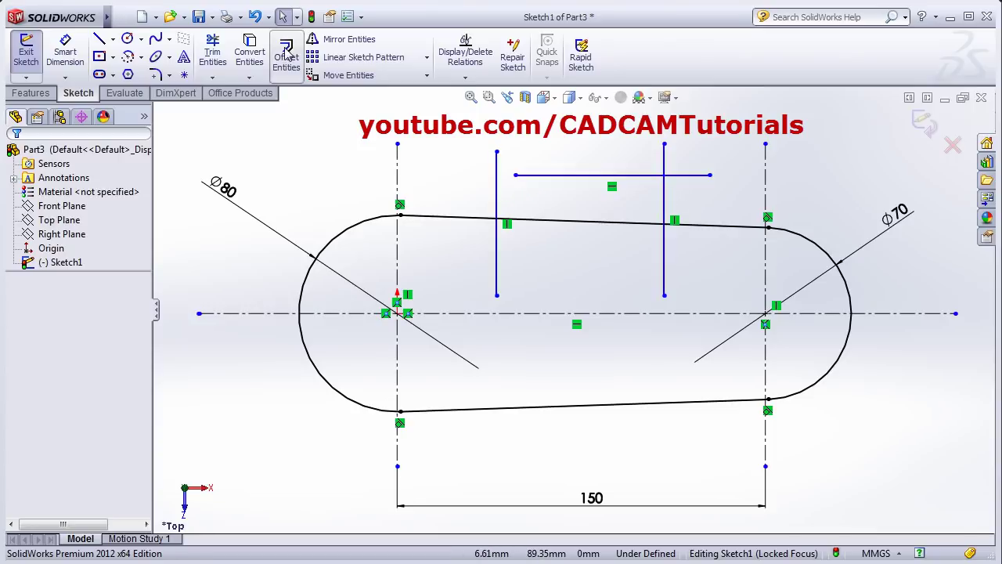
# Corner-trim the horizontal line with the left vertical line, then with the right one
pyautogui.click(213, 51)
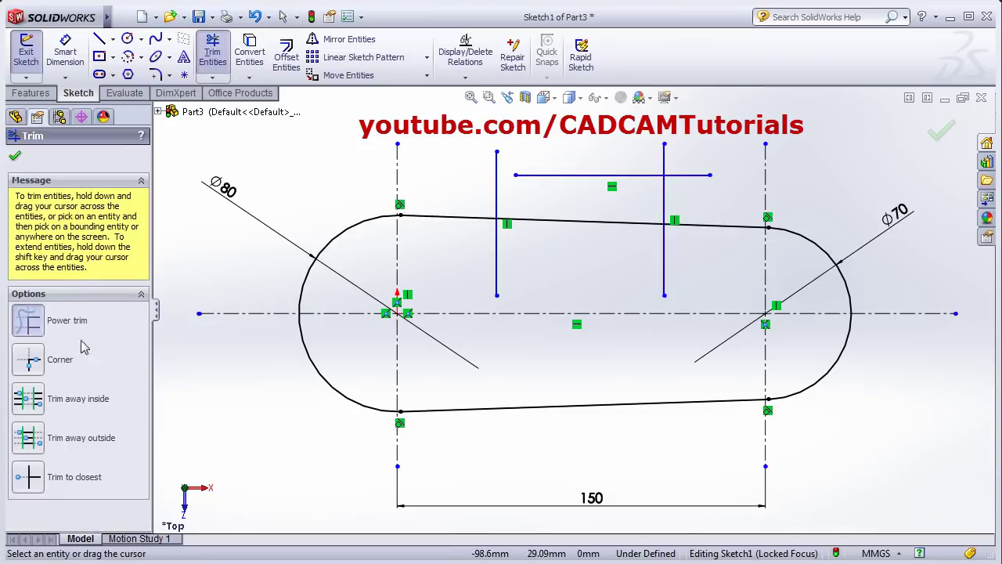
pyautogui.click(28, 299)
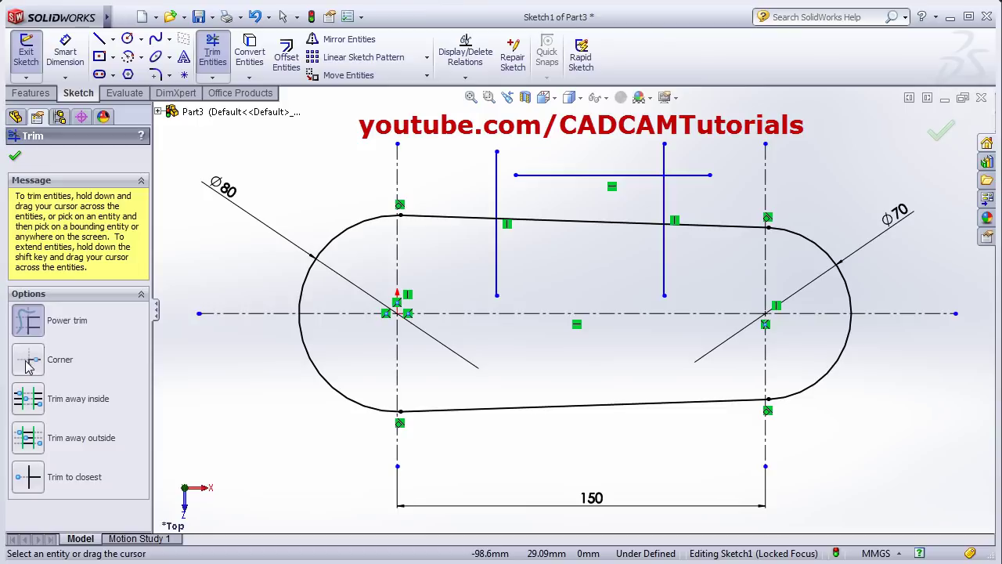
pyautogui.click(497, 266)
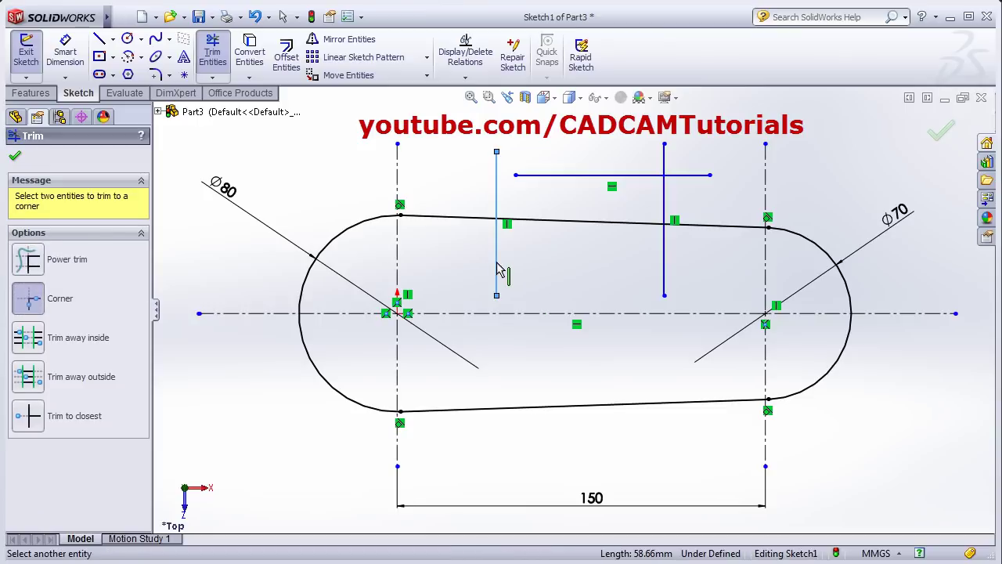
pyautogui.click(562, 186)
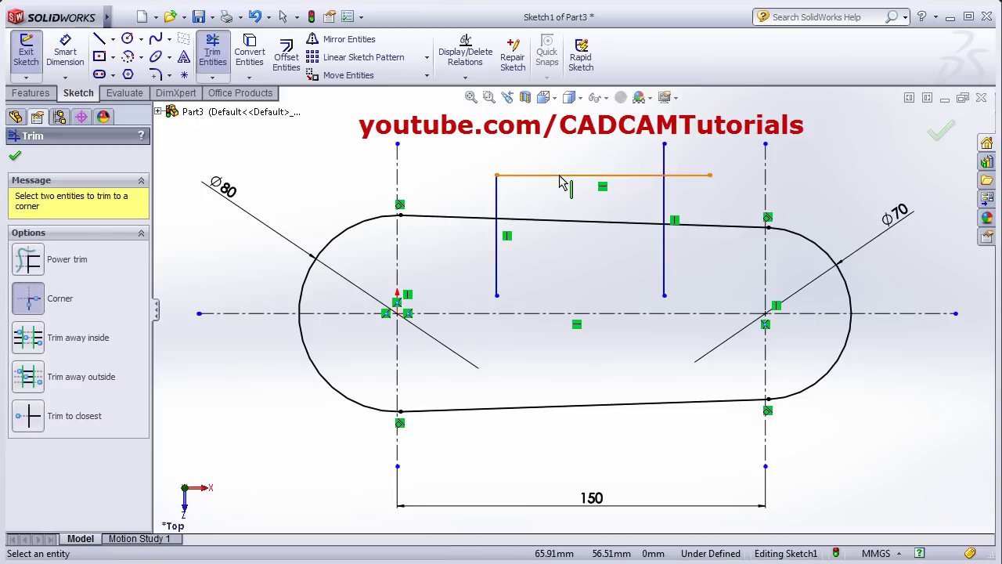
pyautogui.click(666, 164)
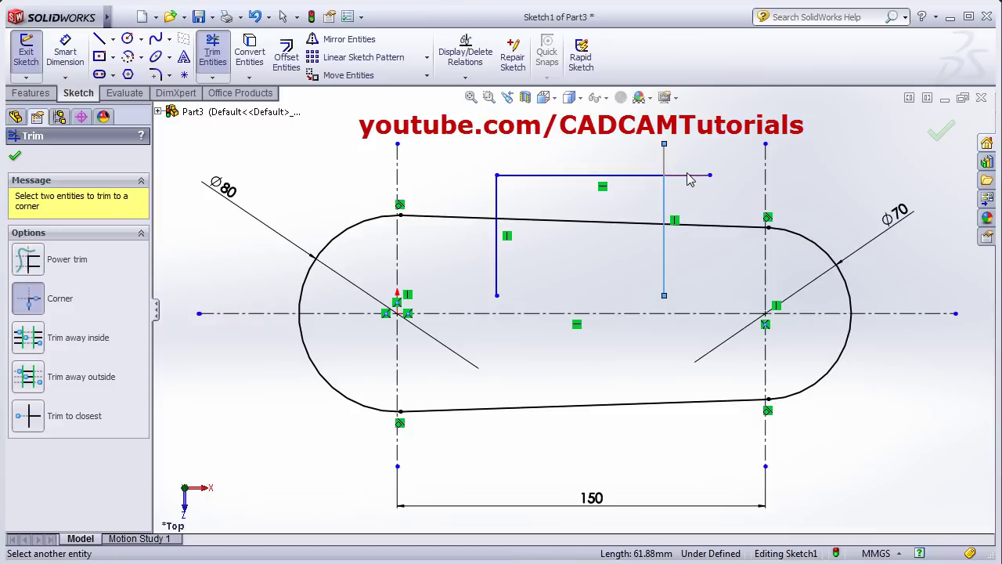
pyautogui.click(690, 177)
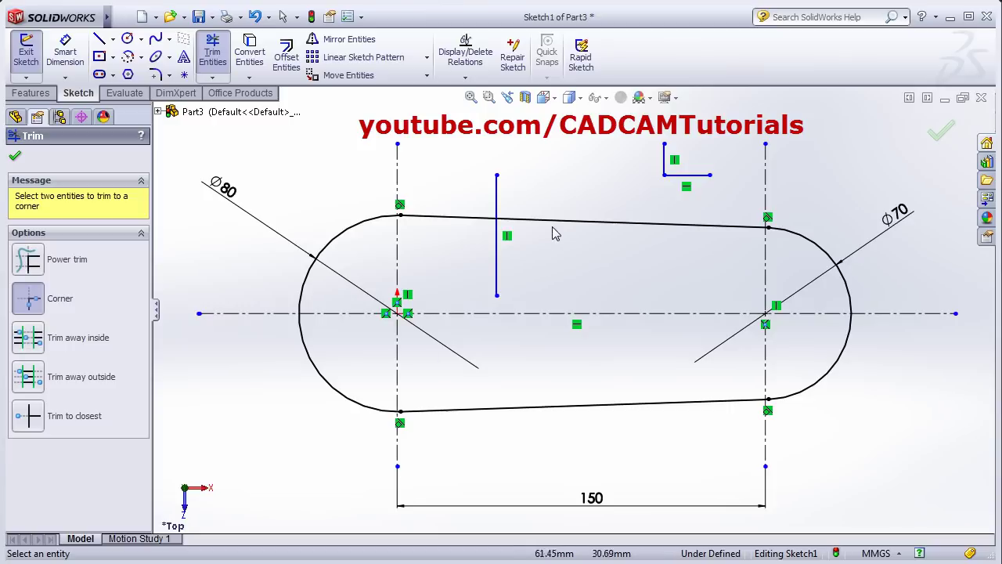
# Undo the last corner trim and draw a second horizontal line across both verticals
pyautogui.press('Escape')
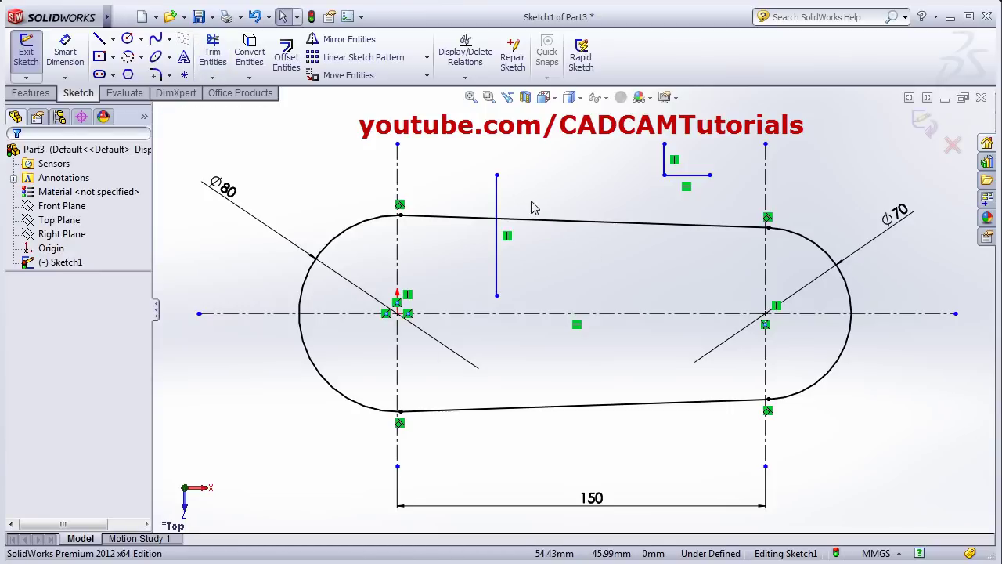
pyautogui.hotkey('ctrl', 'z')
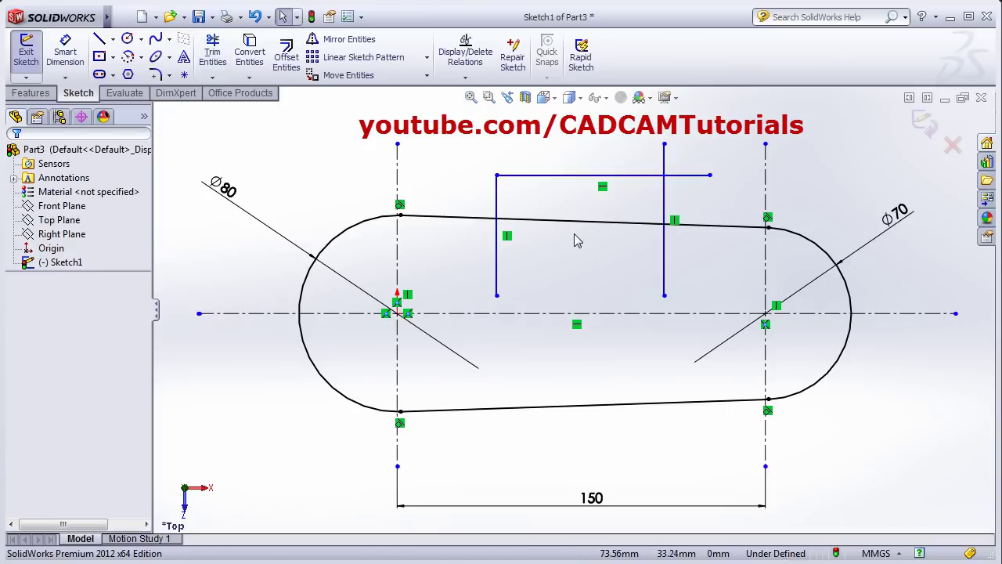
pyautogui.click(100, 40)
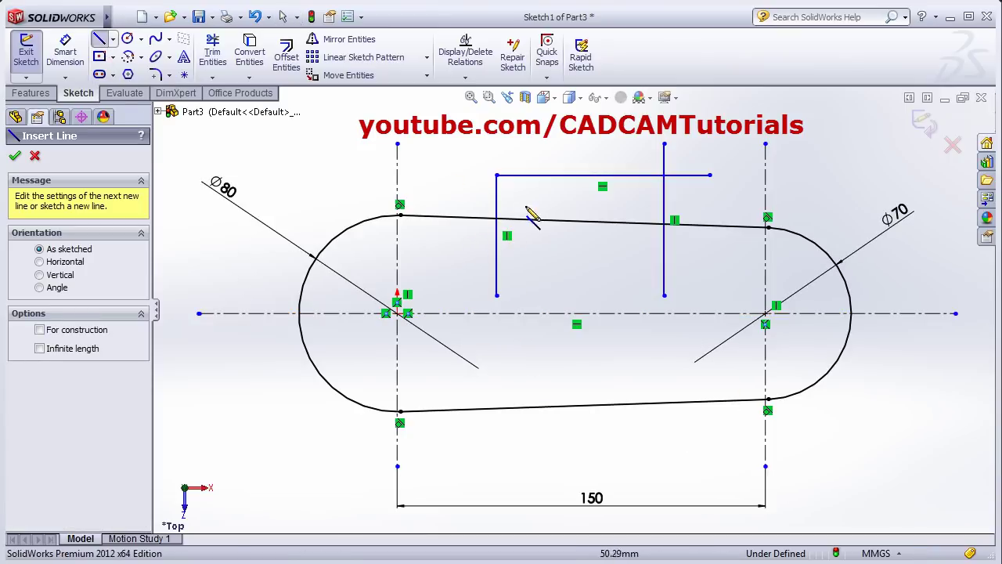
pyautogui.press('z')
pyautogui.scroll(-5, 595, 243)
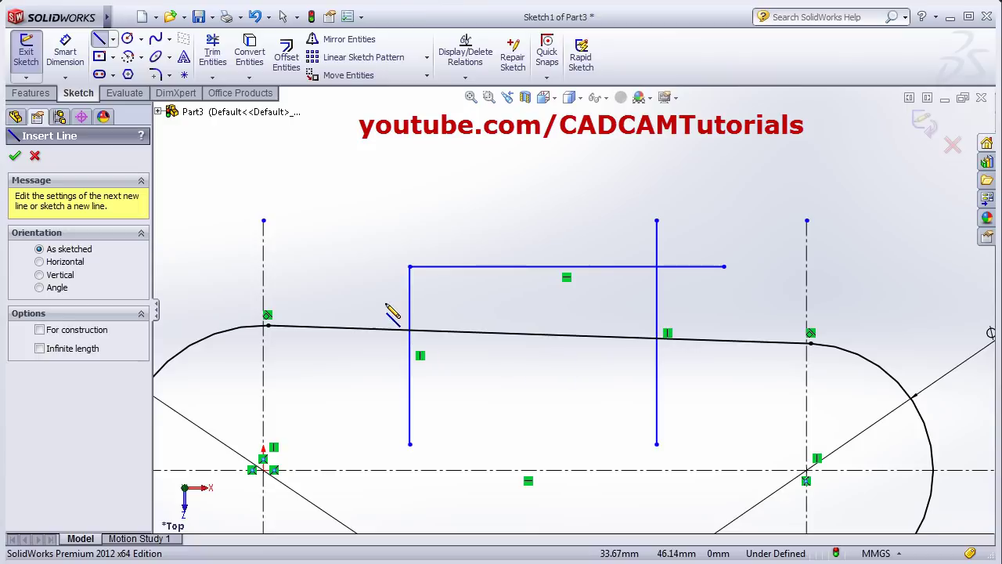
pyautogui.click(337, 305)
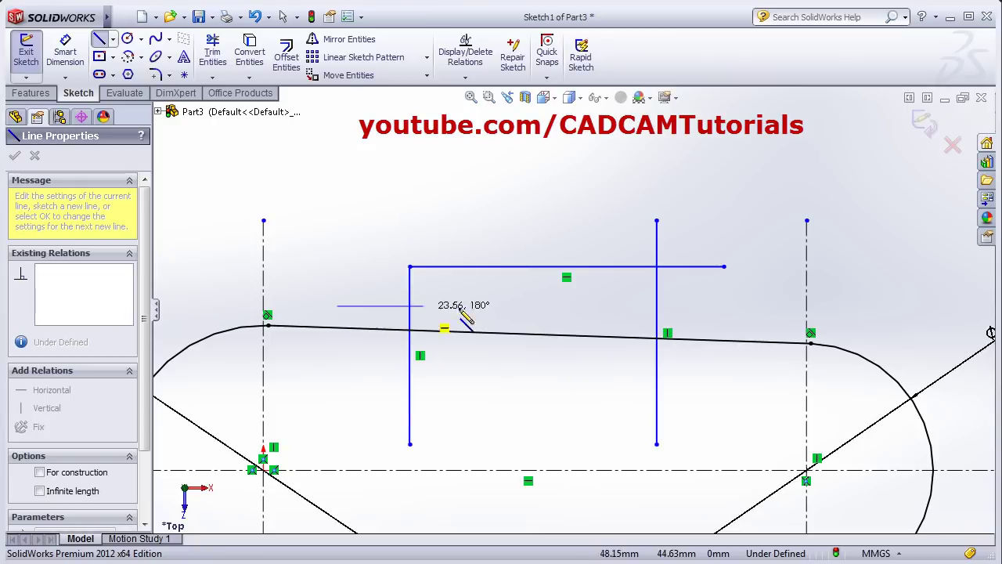
pyautogui.doubleClick(724, 305)
pyautogui.press('Escape')
# Draw third and fourth horizontal lines below, each crossing both vertical lines
pyautogui.rightClick(758, 291)
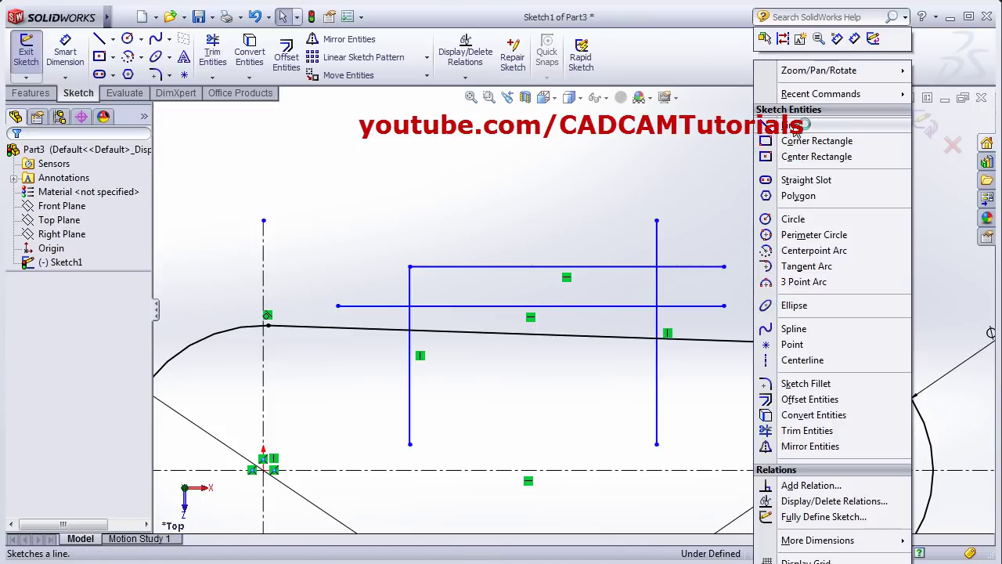
pyautogui.click(799, 126)
pyautogui.click(347, 366)
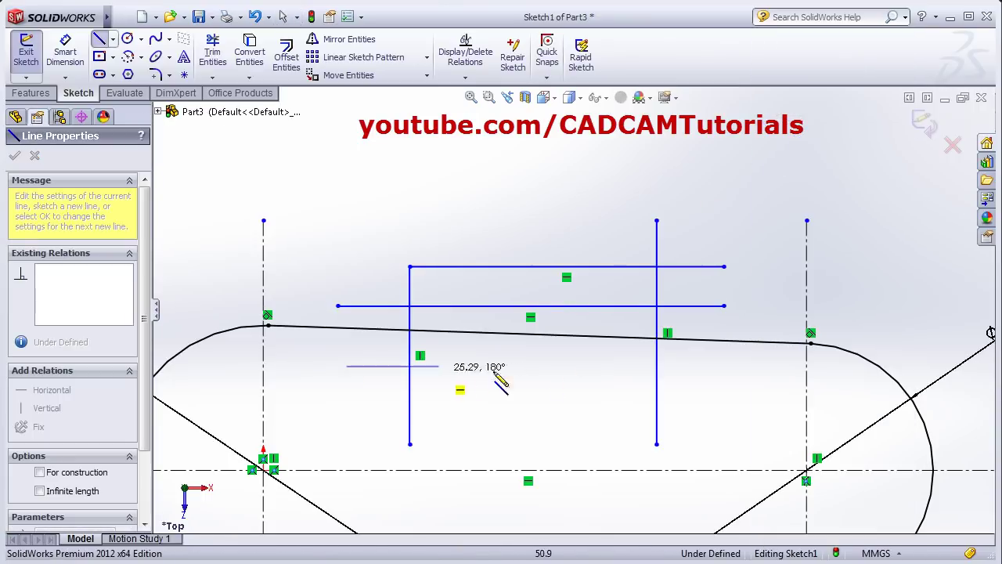
pyautogui.doubleClick(727, 368)
pyautogui.press('Escape')
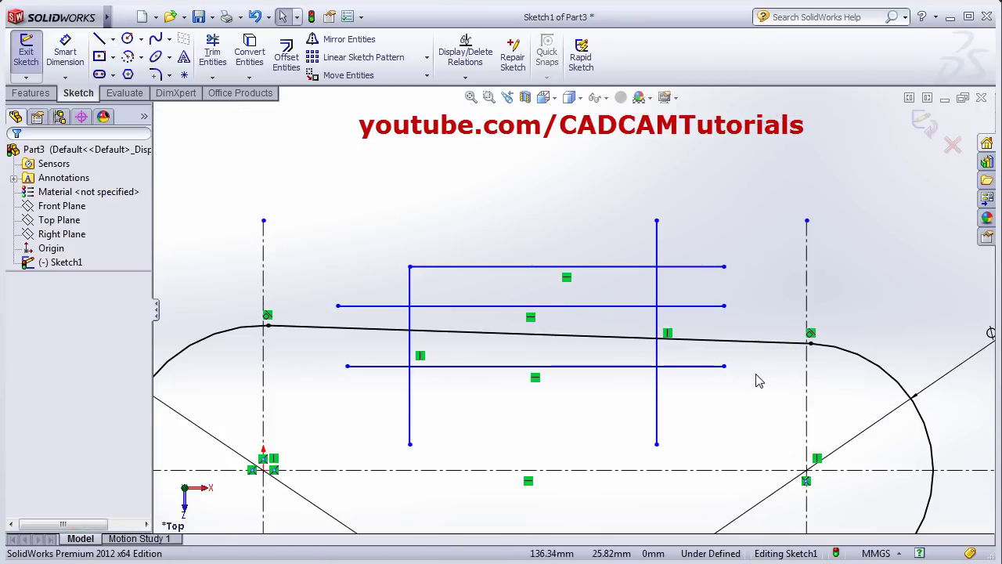
pyautogui.rightClick(736, 251)
pyautogui.click(803, 124)
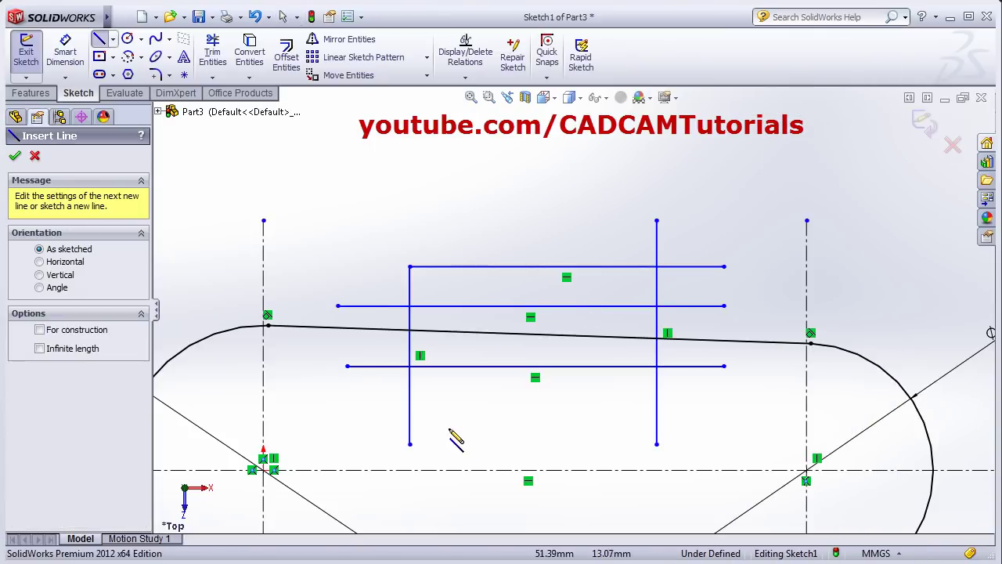
pyautogui.click(337, 410)
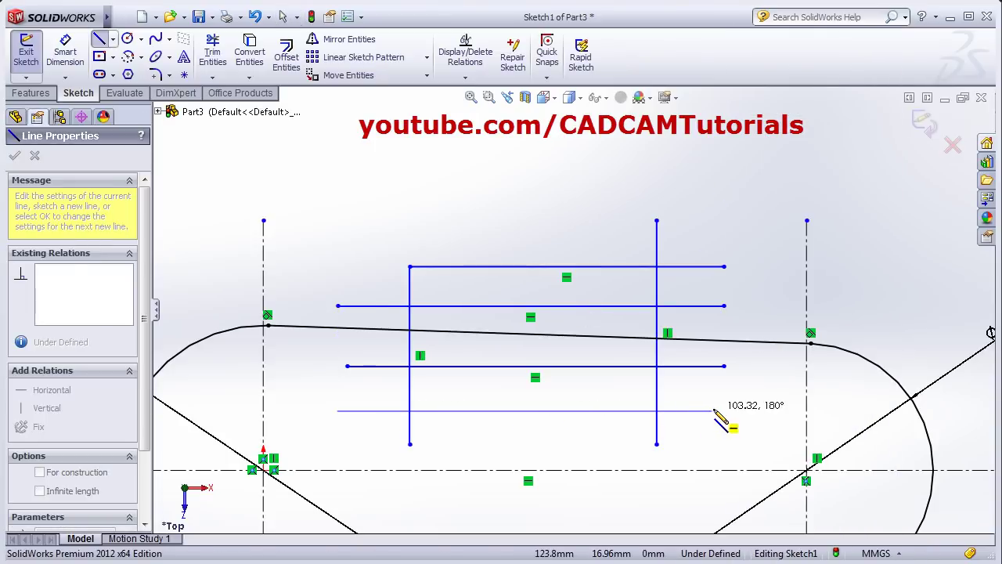
pyautogui.doubleClick(740, 423)
pyautogui.press('Escape')
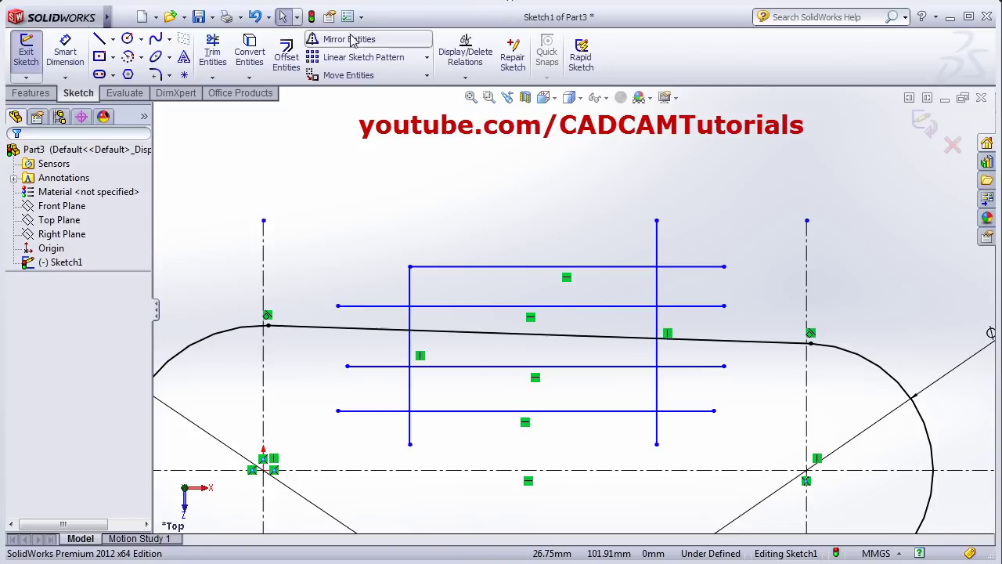
pyautogui.click(212, 52)
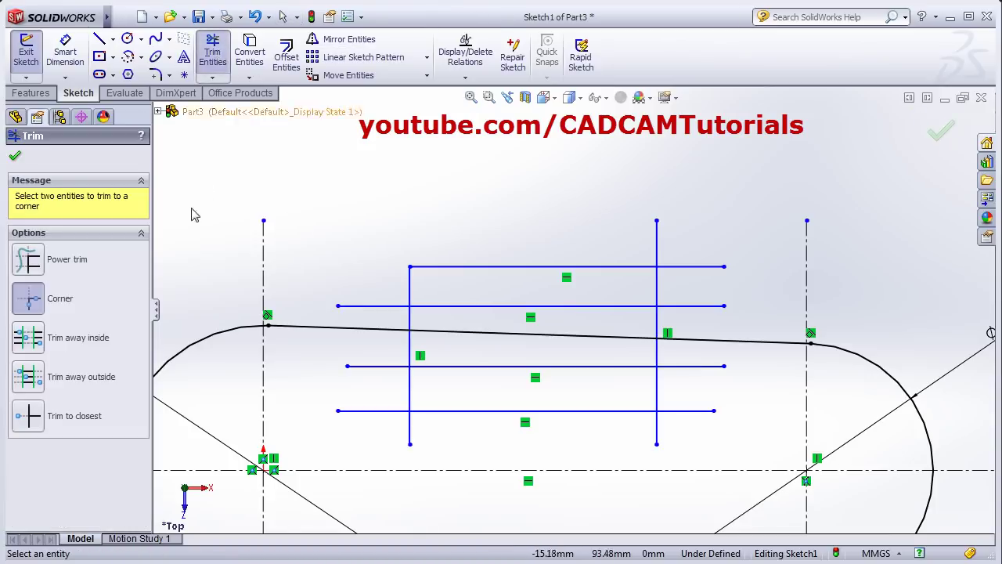
pyautogui.click(28, 342)
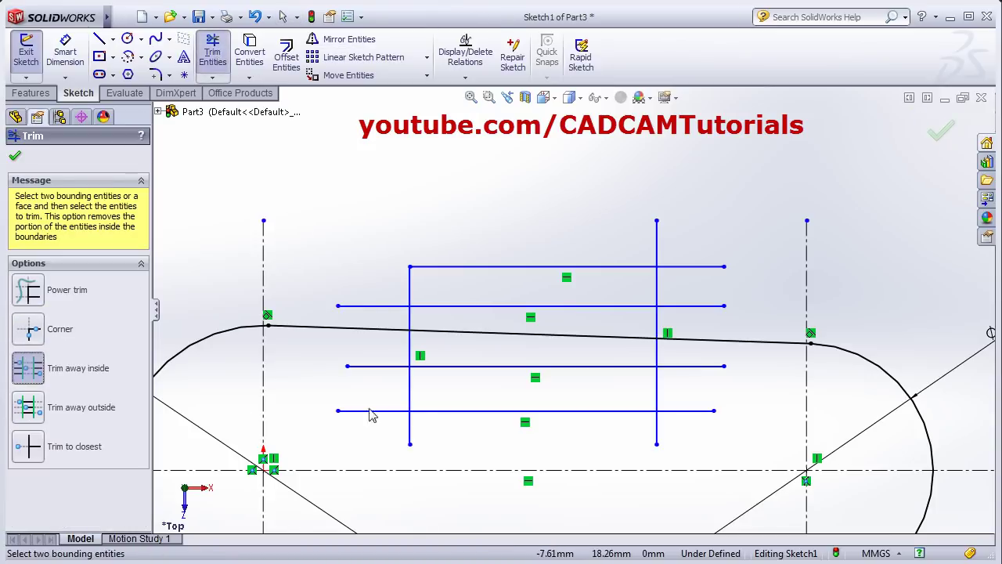
pyautogui.click(411, 327)
pyautogui.click(656, 321)
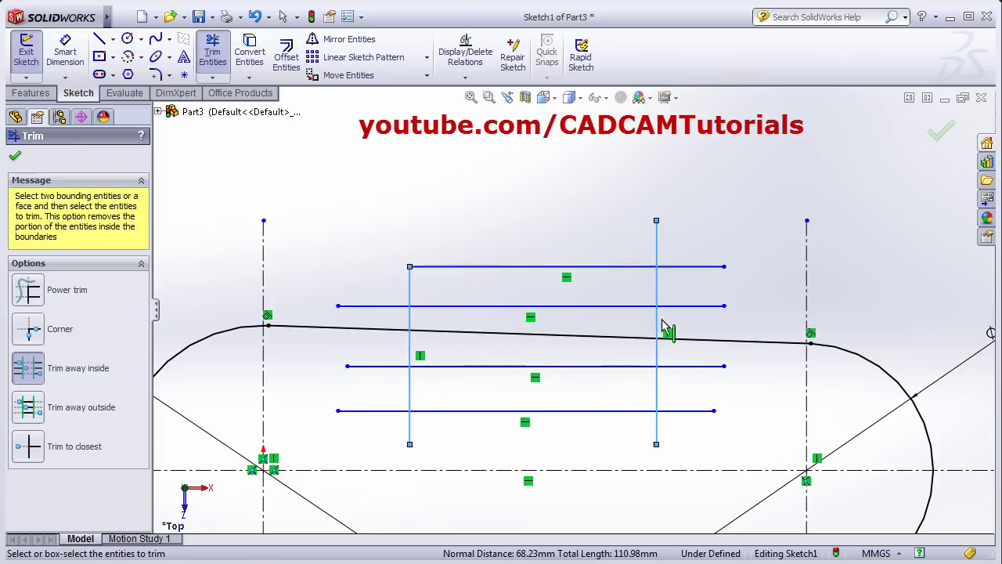
pyautogui.click(581, 267)
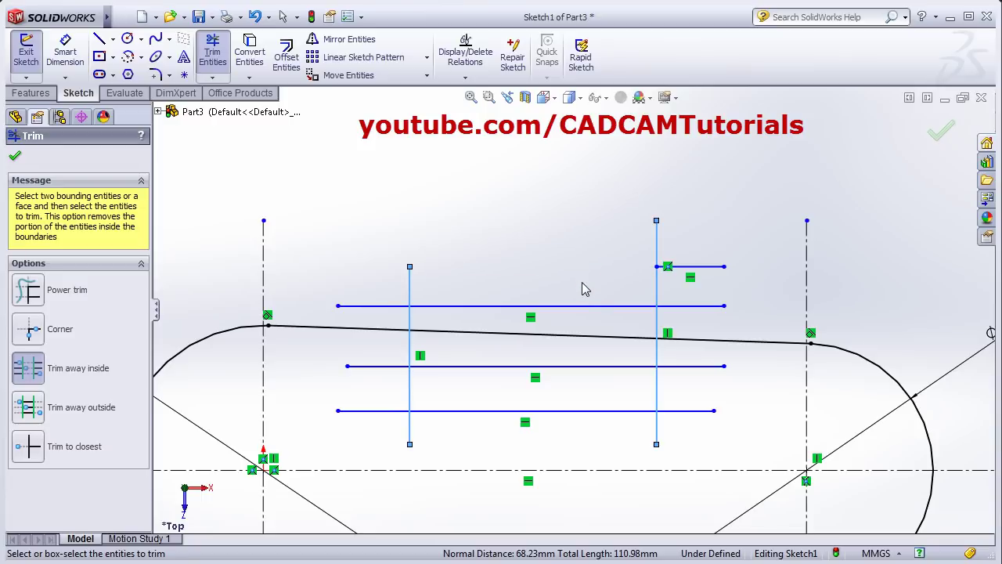
pyautogui.click(584, 306)
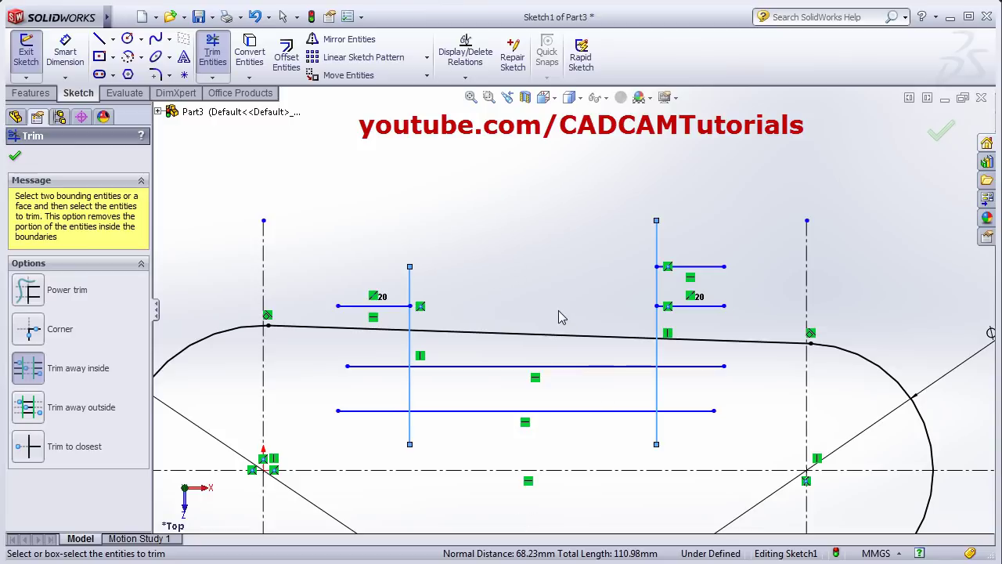
pyautogui.moveTo(558, 311); pyautogui.dragTo(541, 452)
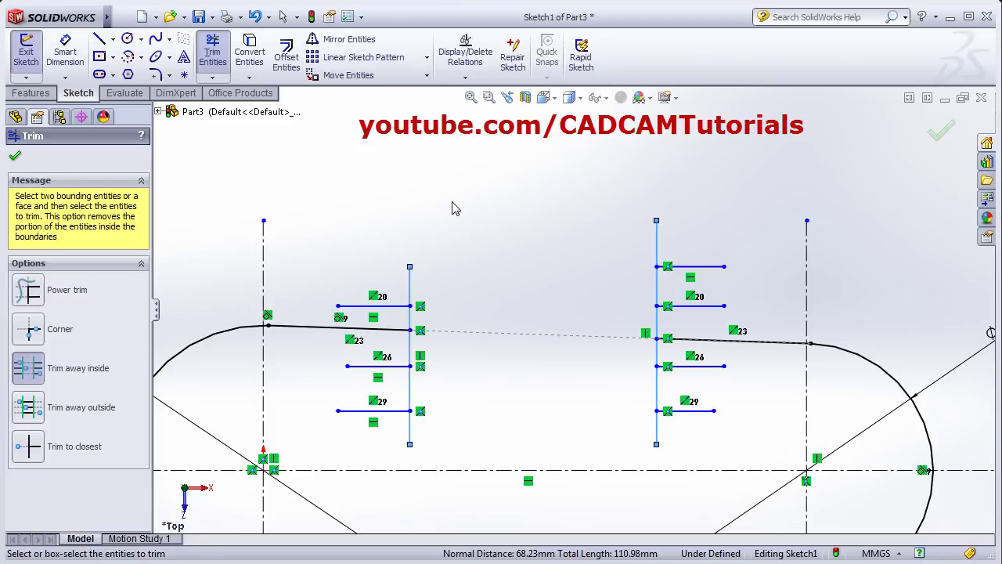
pyautogui.hotkey('ctrl', 'z')
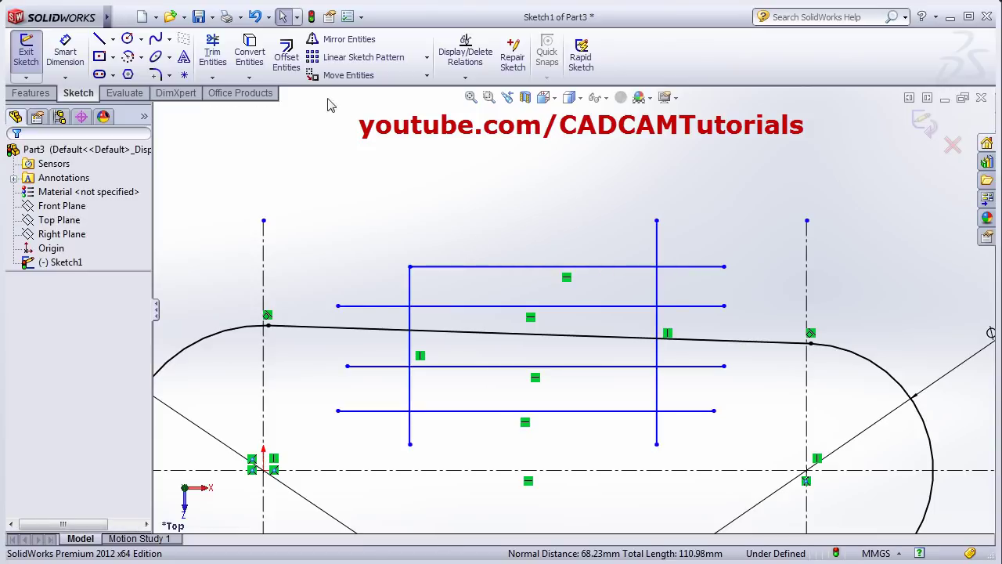
# Trim away outside the two vertical lines, cutting back the third horizontal line and other line ends
pyautogui.click(212, 55)
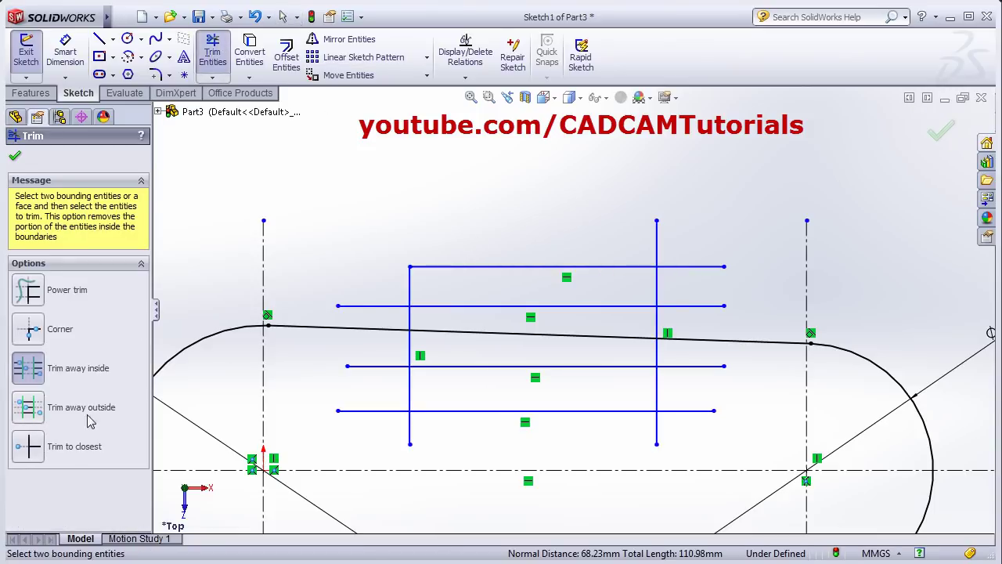
pyautogui.click(33, 409)
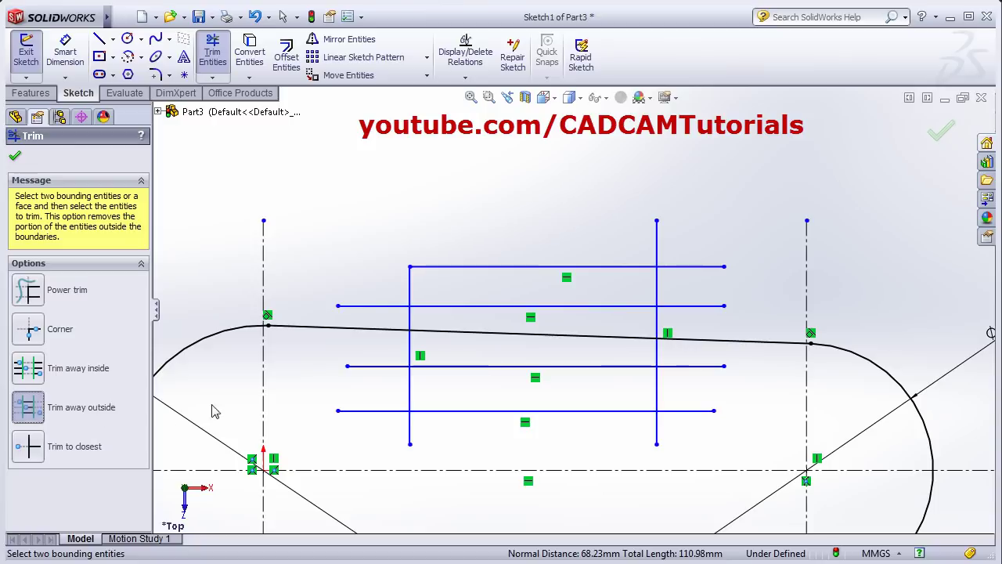
pyautogui.click(412, 351)
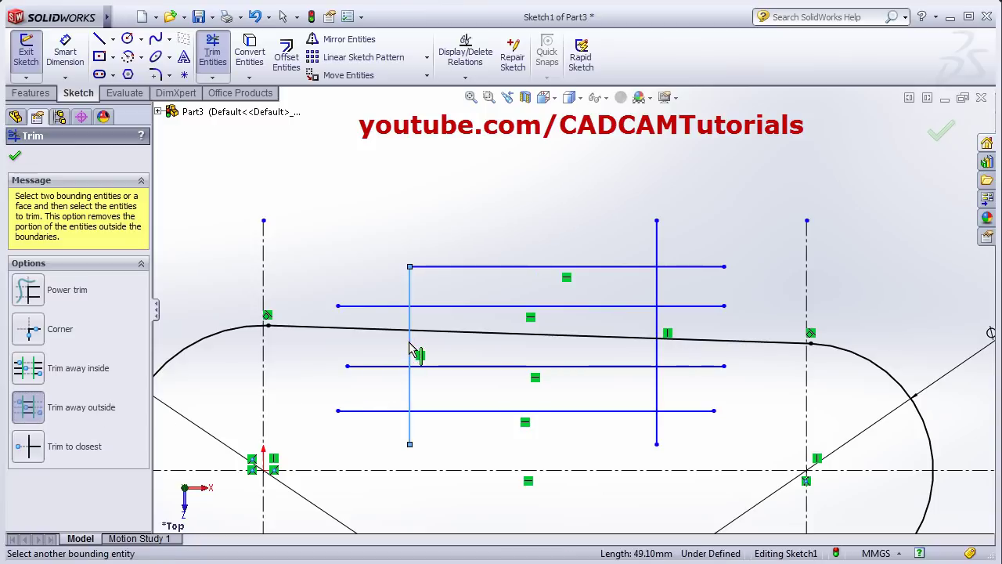
pyautogui.click(657, 353)
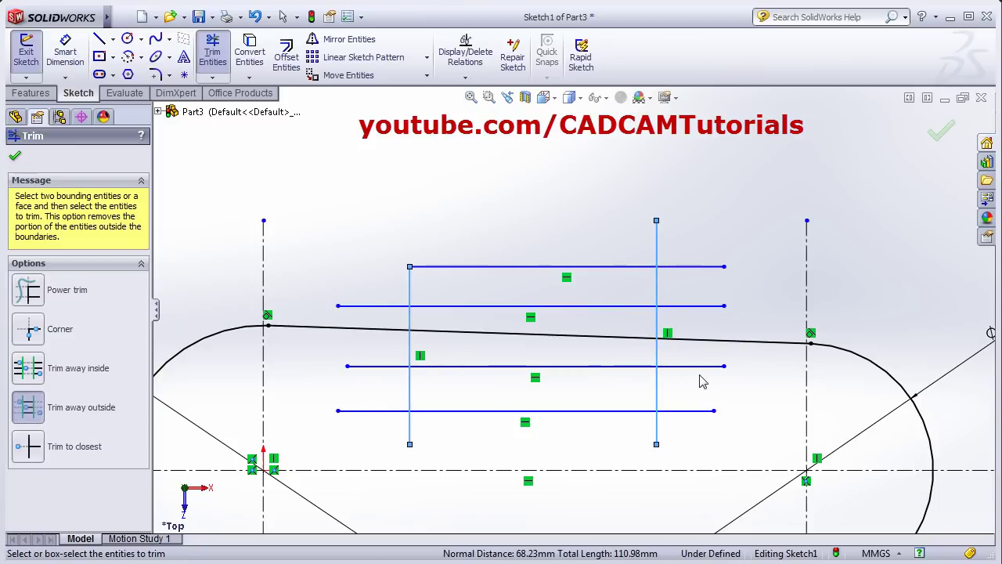
pyautogui.click(699, 367)
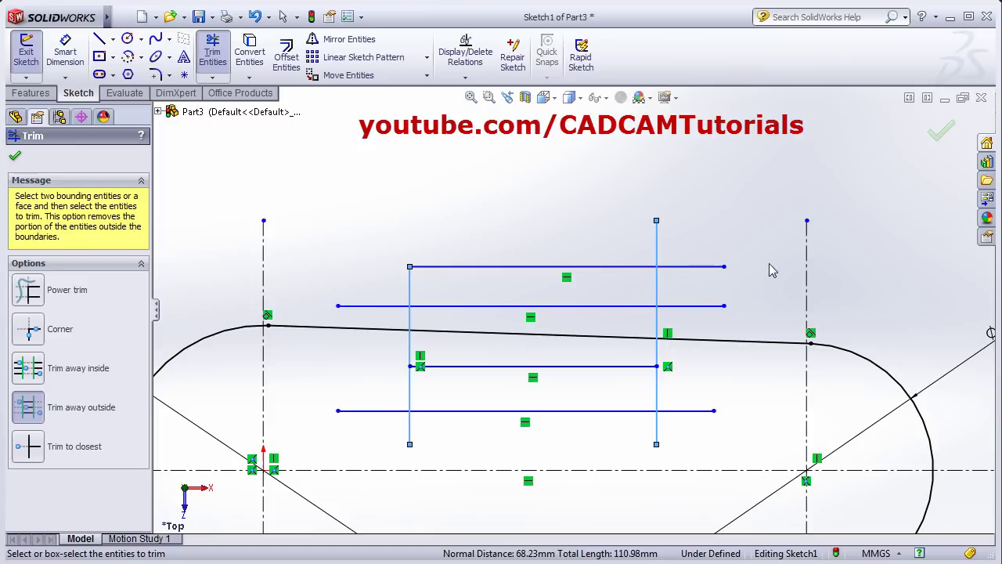
pyautogui.moveTo(748, 224); pyautogui.dragTo(700, 436)
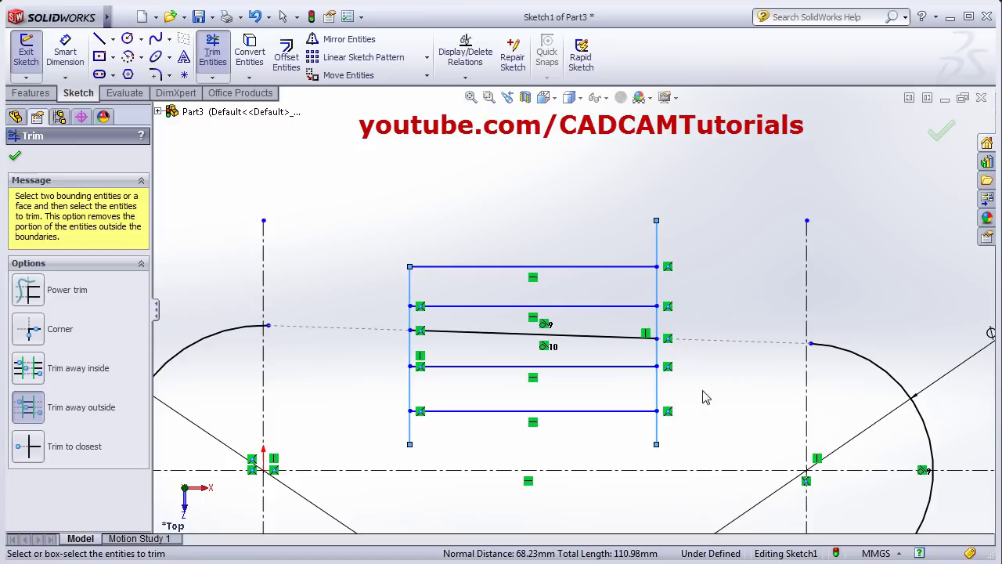
# Undo the overreaching trim and zoom to fit the whole slot in view
pyautogui.press('Escape')
pyautogui.hotkey('ctrl', 'z')
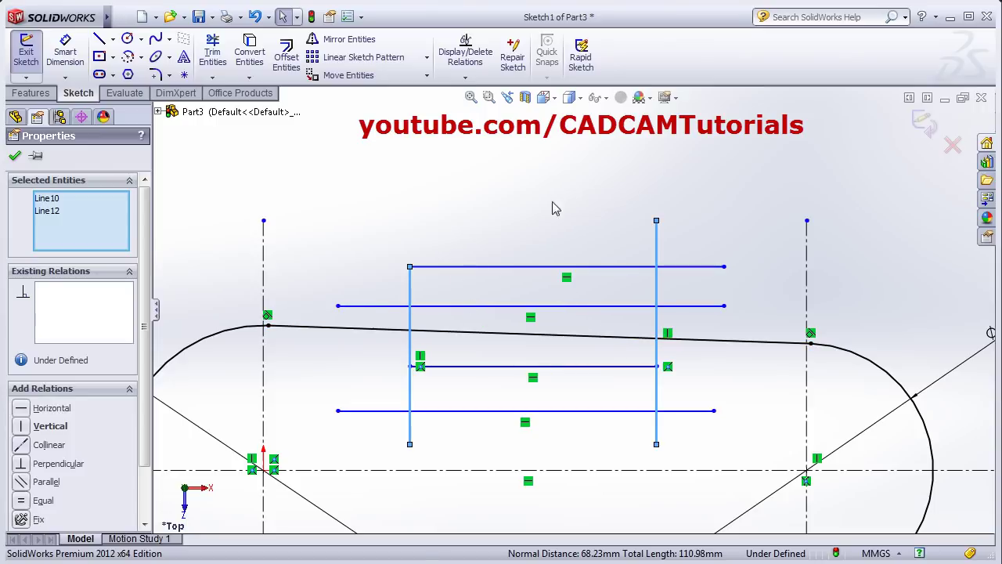
pyautogui.click(470, 97)
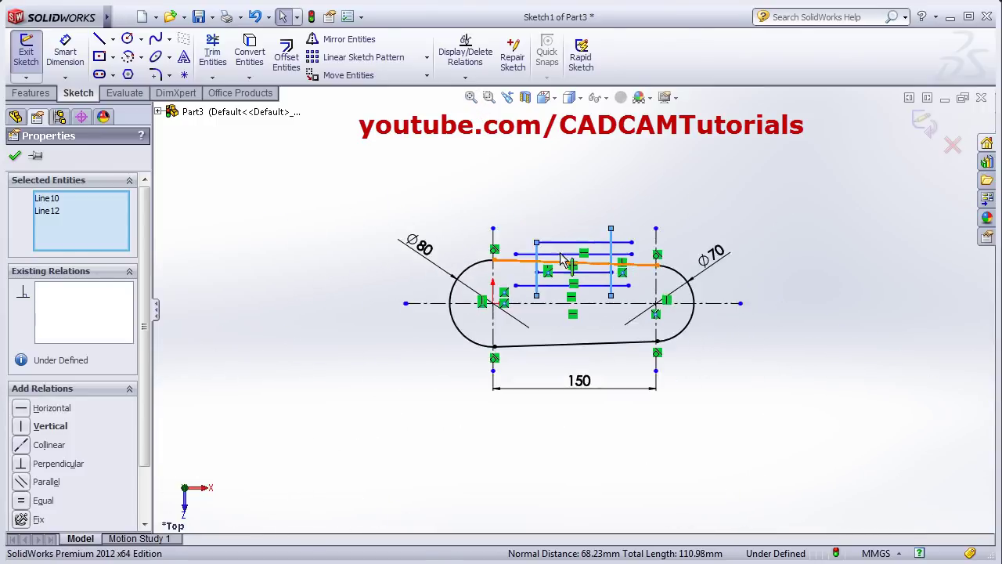
pyautogui.scroll(-3, 569, 323)
pyautogui.scroll(1, 569, 323)
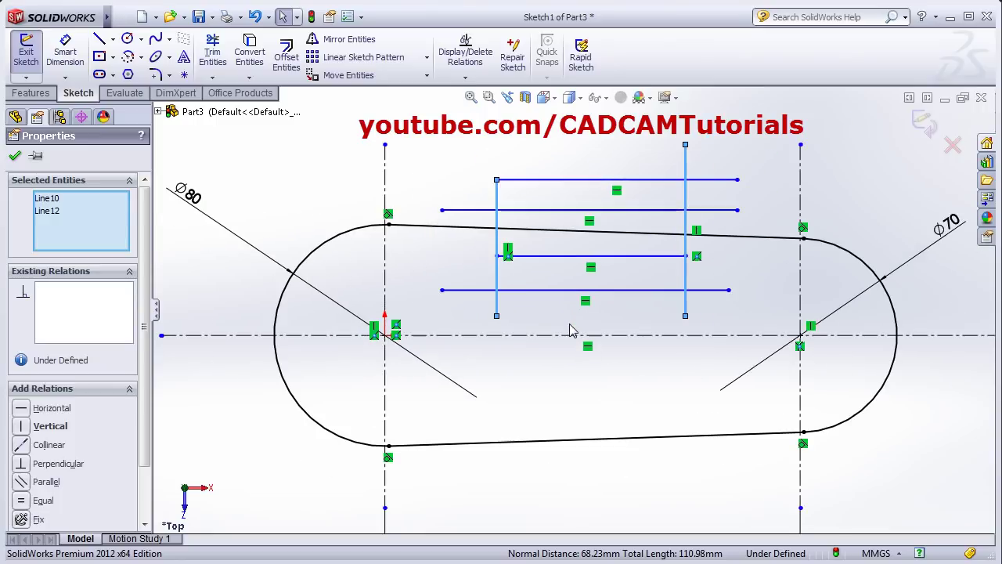
pyautogui.scroll(-1, 557, 329)
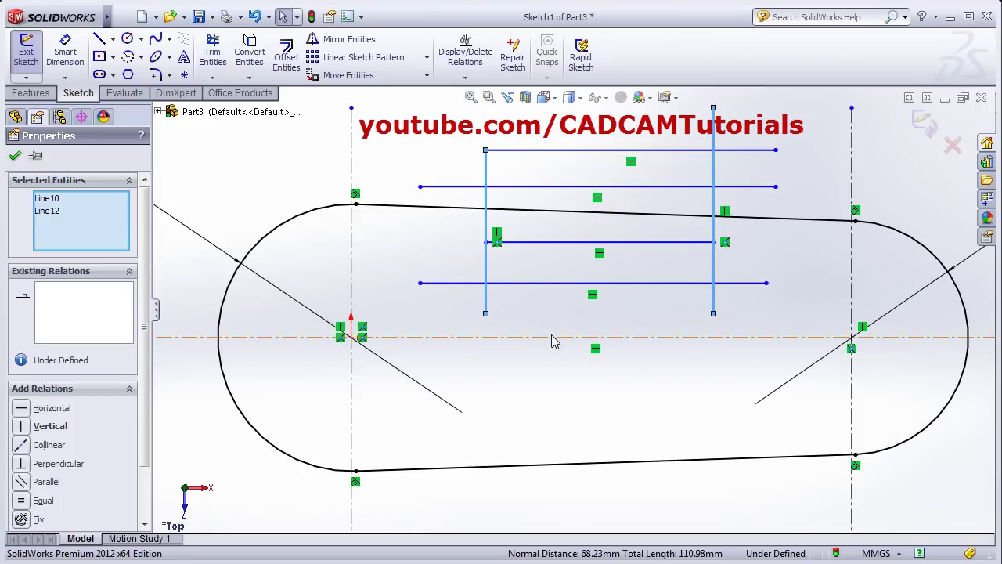
pyautogui.scroll(2, 553, 341)
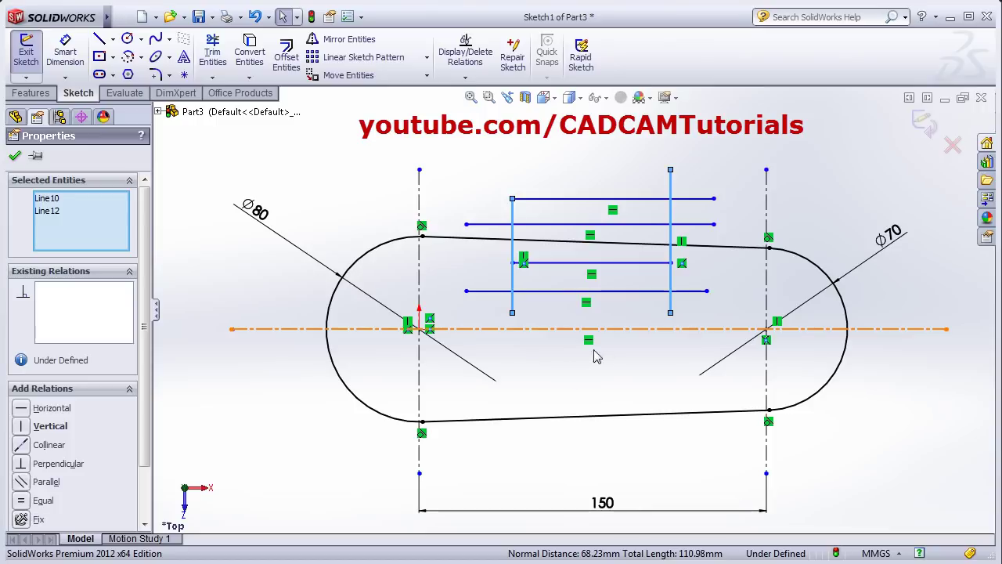